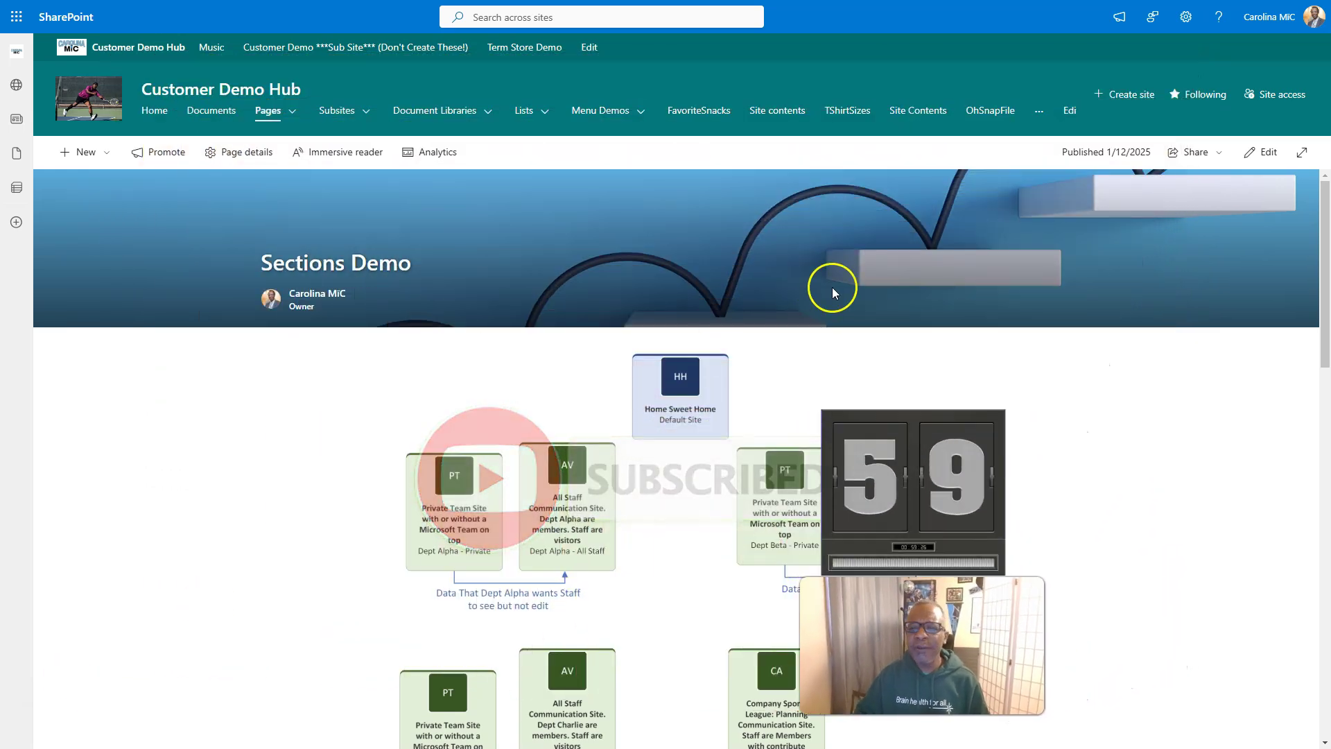
Add a Quick links web part to the dark section below the header and set its layout to Grid
left_click(1261, 153)
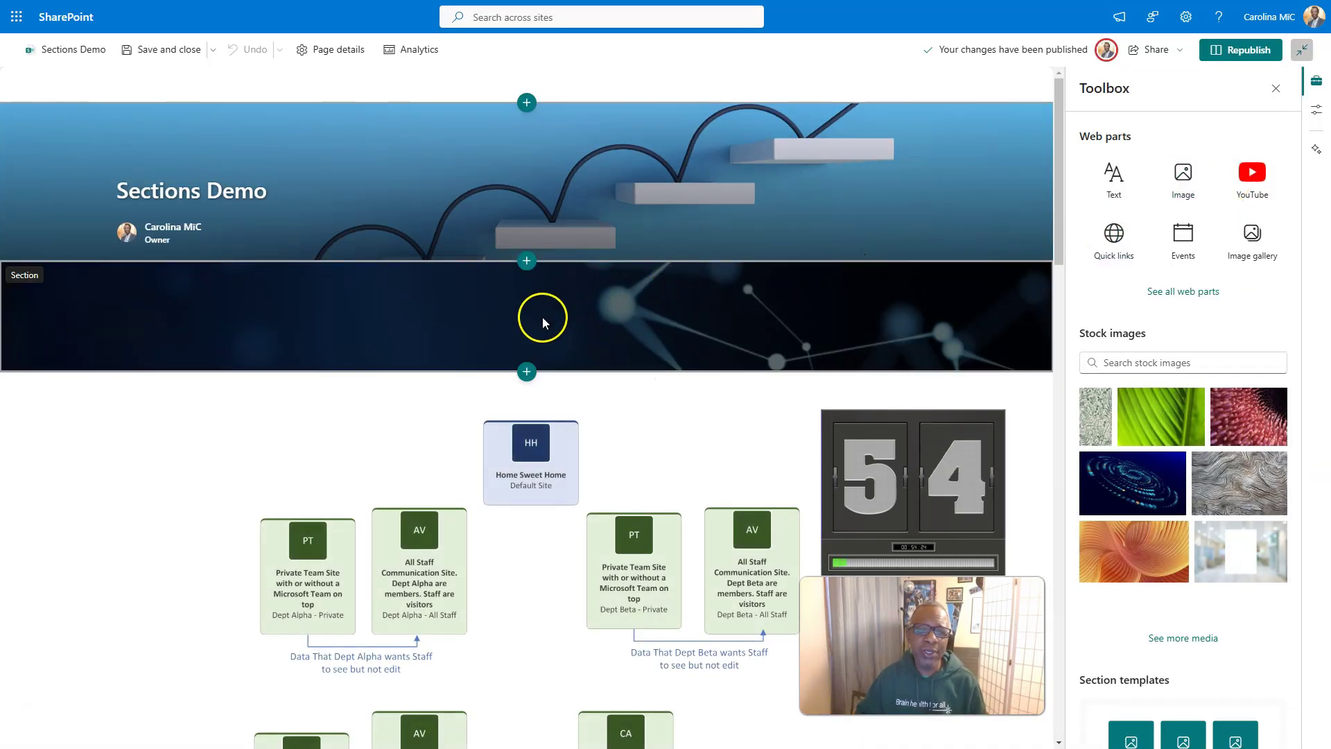
left_click(542, 319)
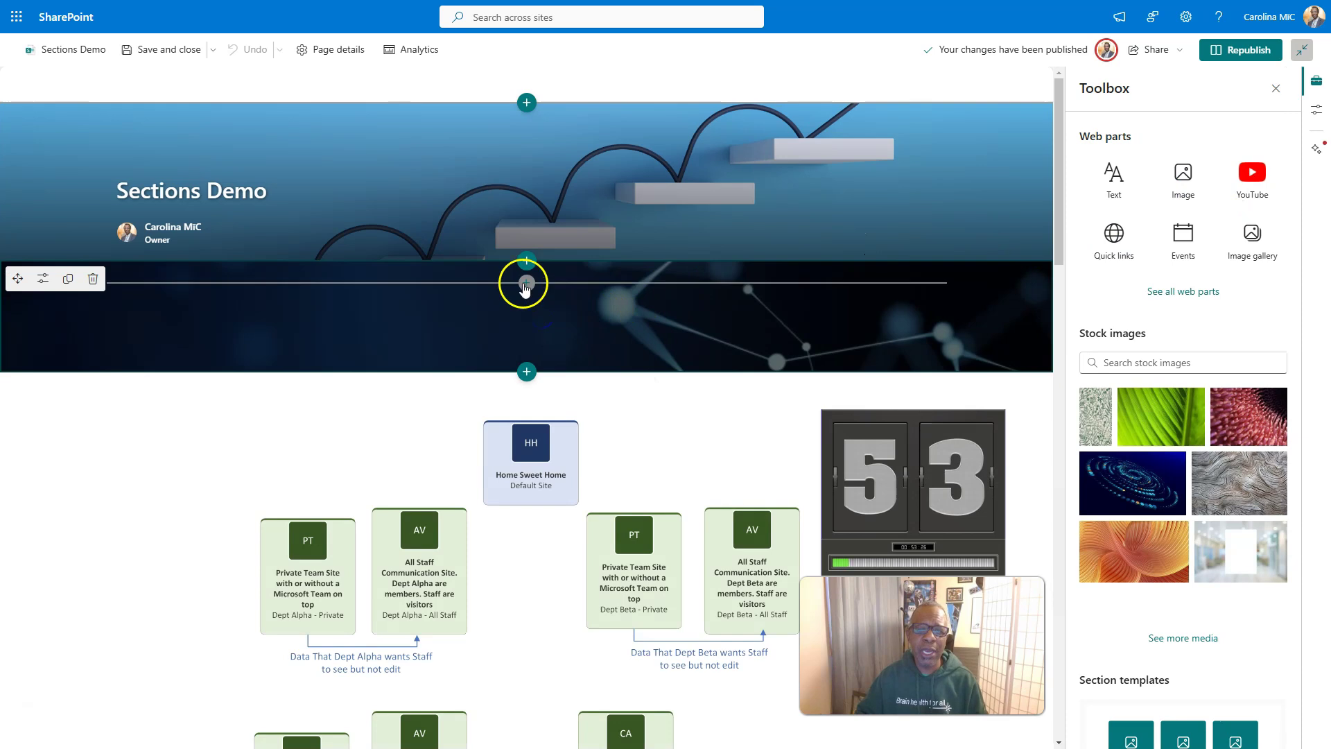
left_click(526, 284)
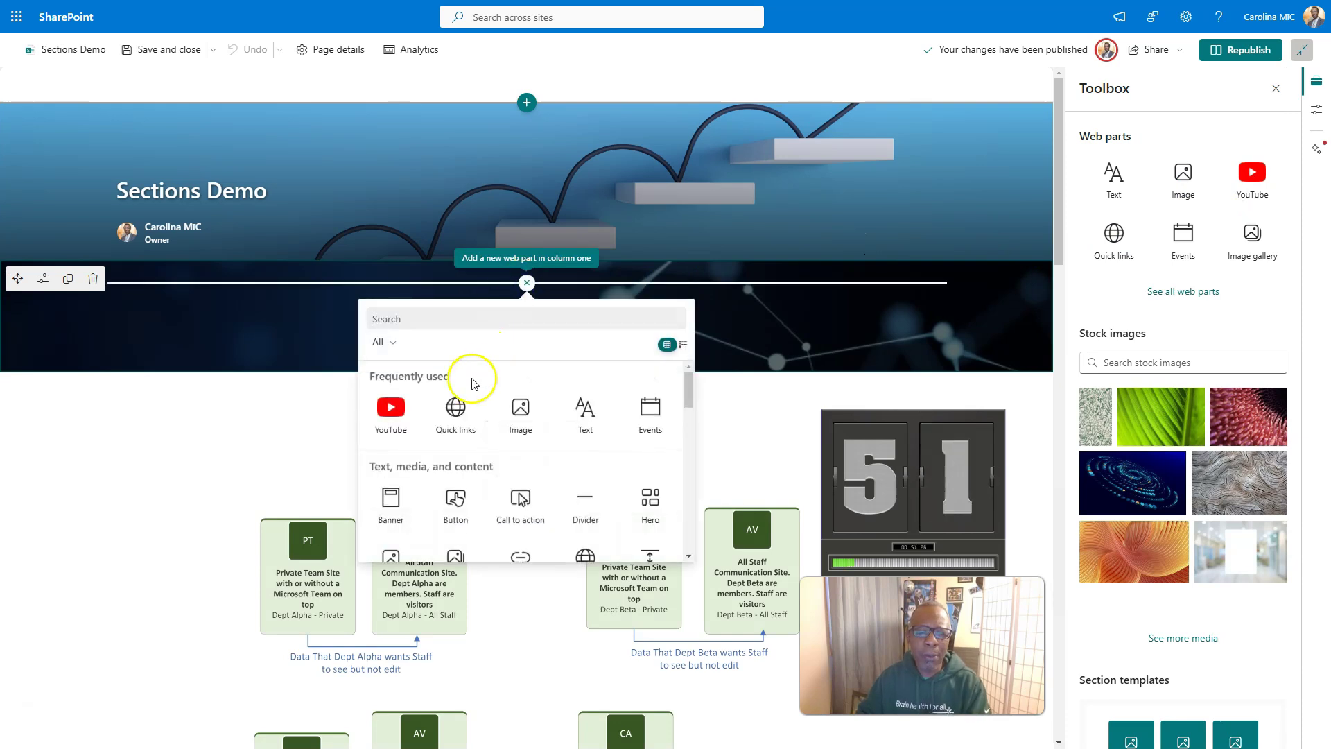
left_click(454, 413)
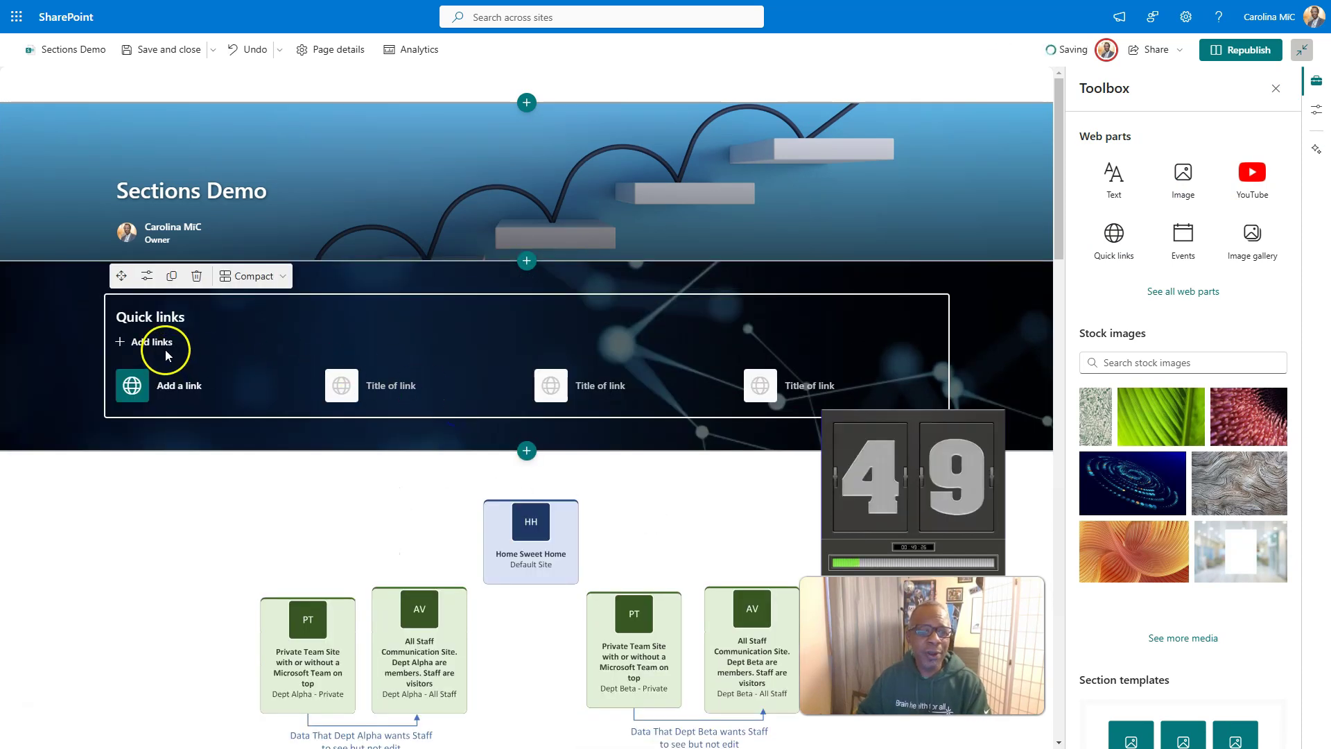
left_click(147, 276)
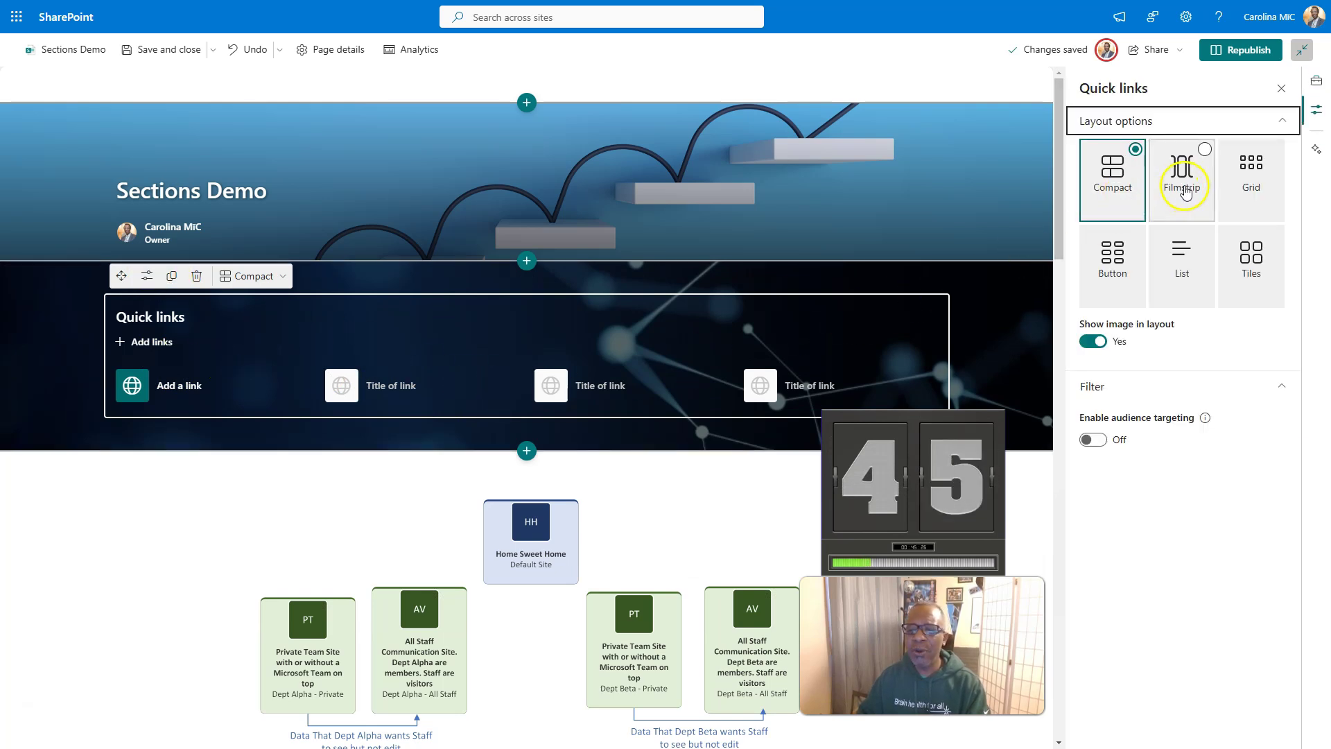
left_click(1250, 179)
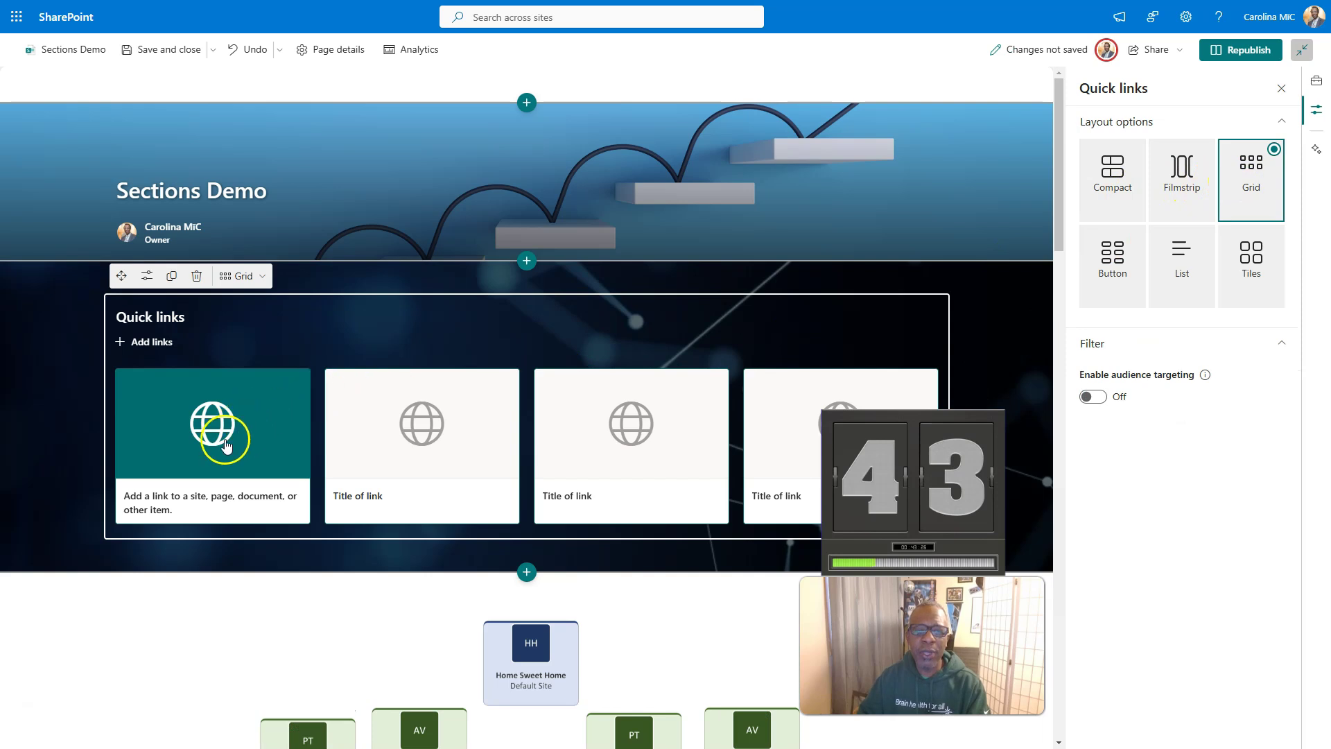
Insert a link to the site's Home page from the Recent items into Quick links
left_click(147, 343)
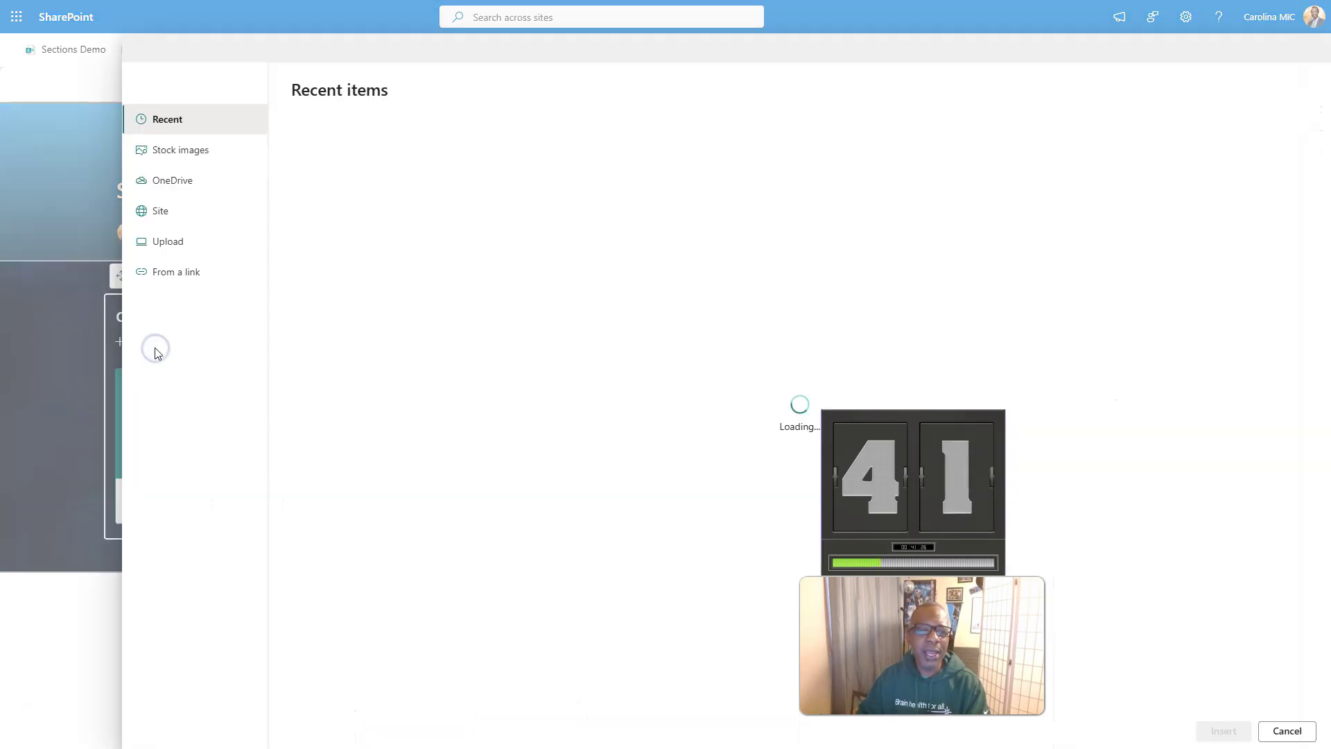
left_click(160, 211)
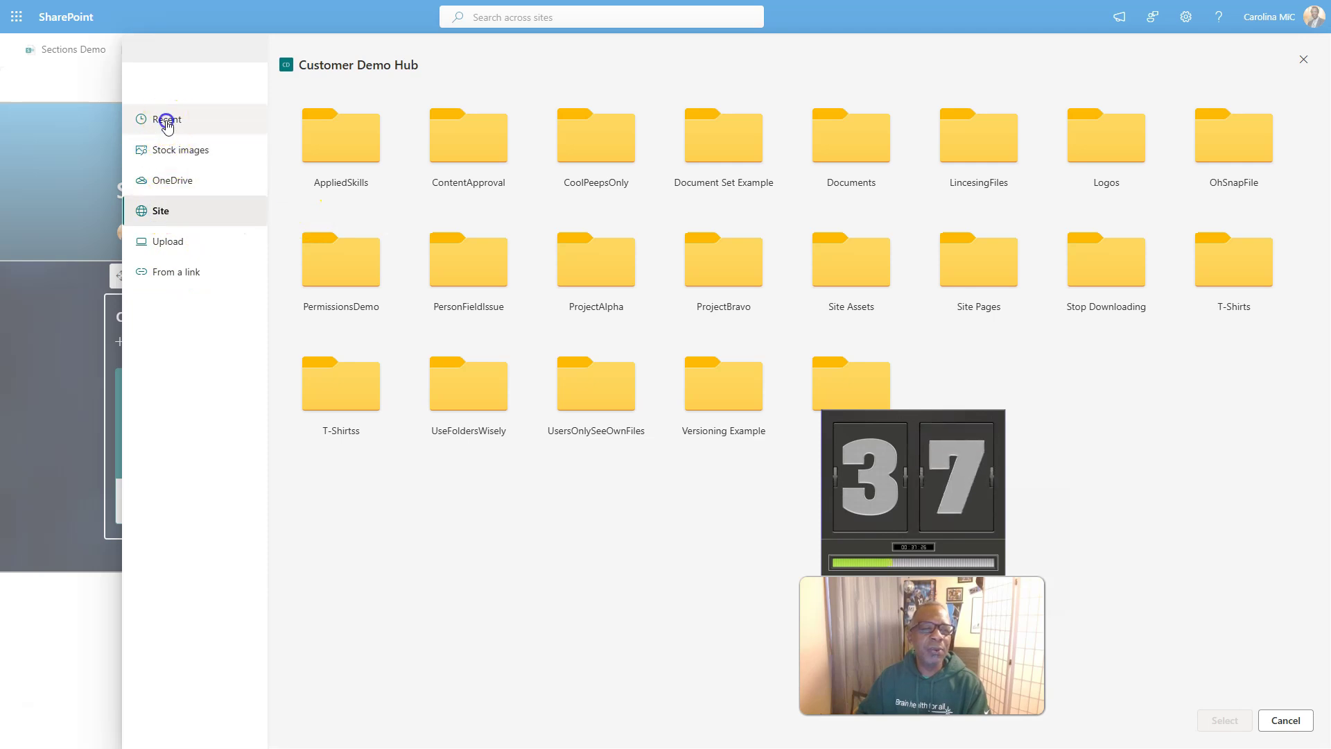
left_click(166, 122)
left_click(368, 322)
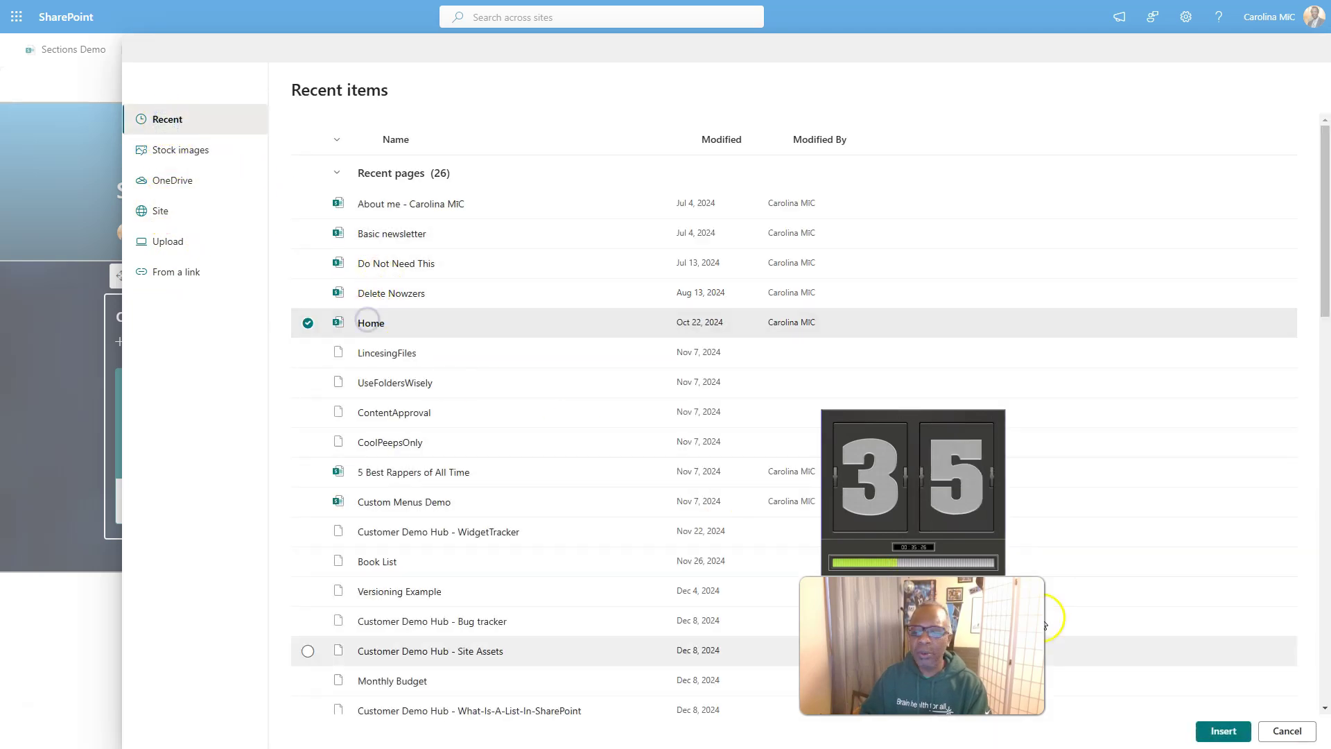
left_click(1222, 730)
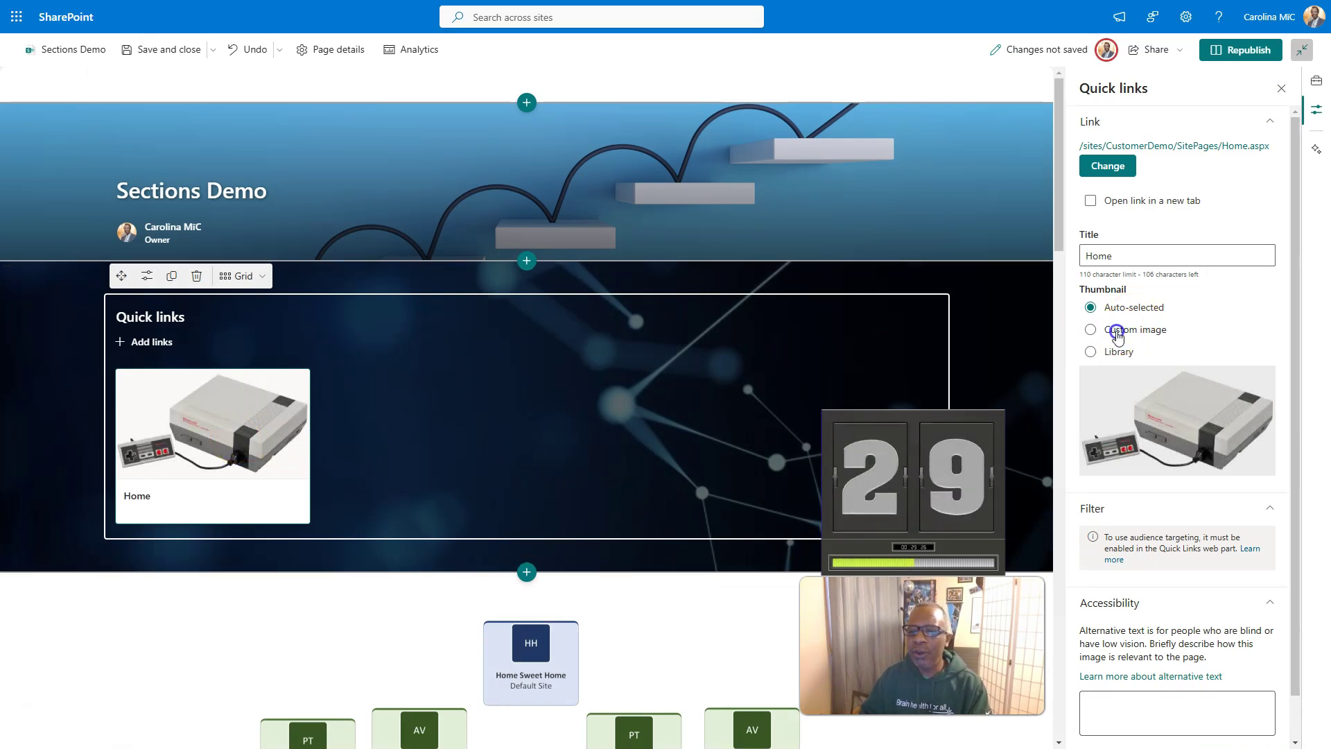
Set the Home link's thumbnail to the second recent image, then republish Sections Demo
left_click(1091, 329)
left_click(1099, 495)
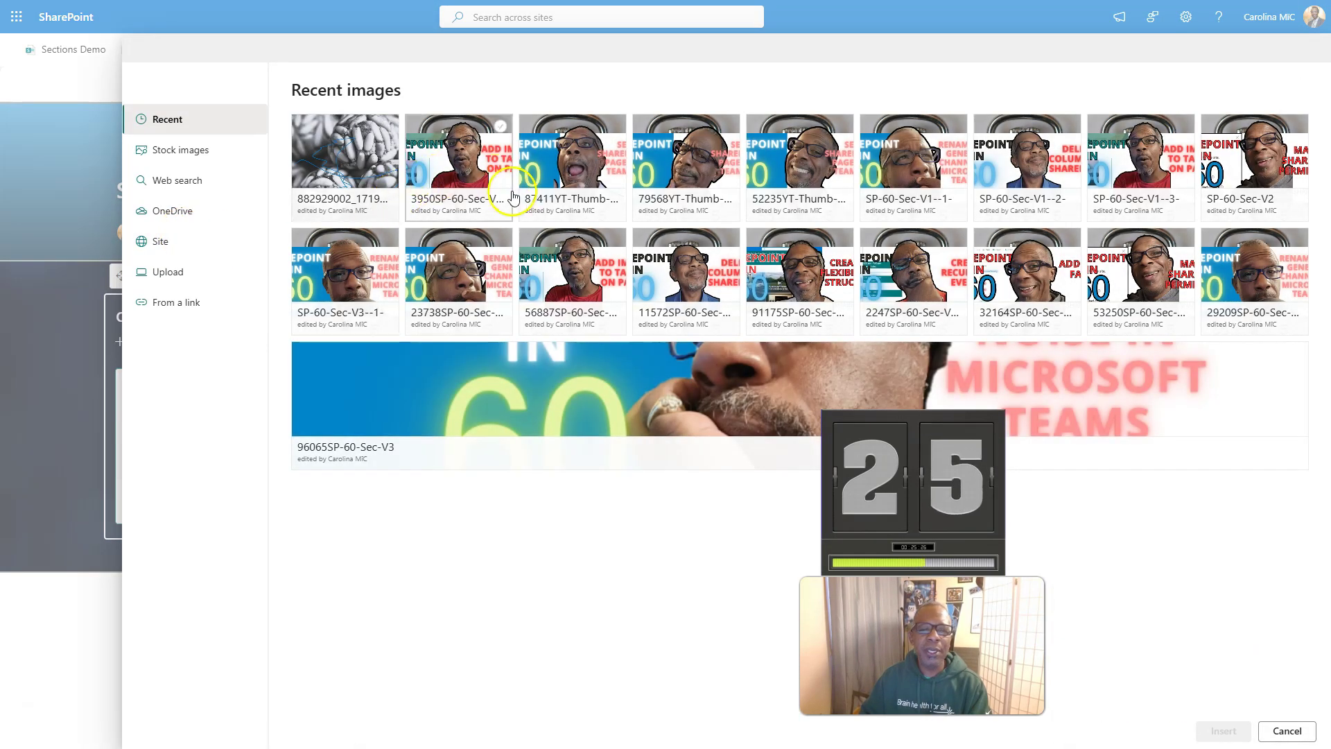
left_click(513, 193)
left_click(1223, 730)
left_click(1223, 50)
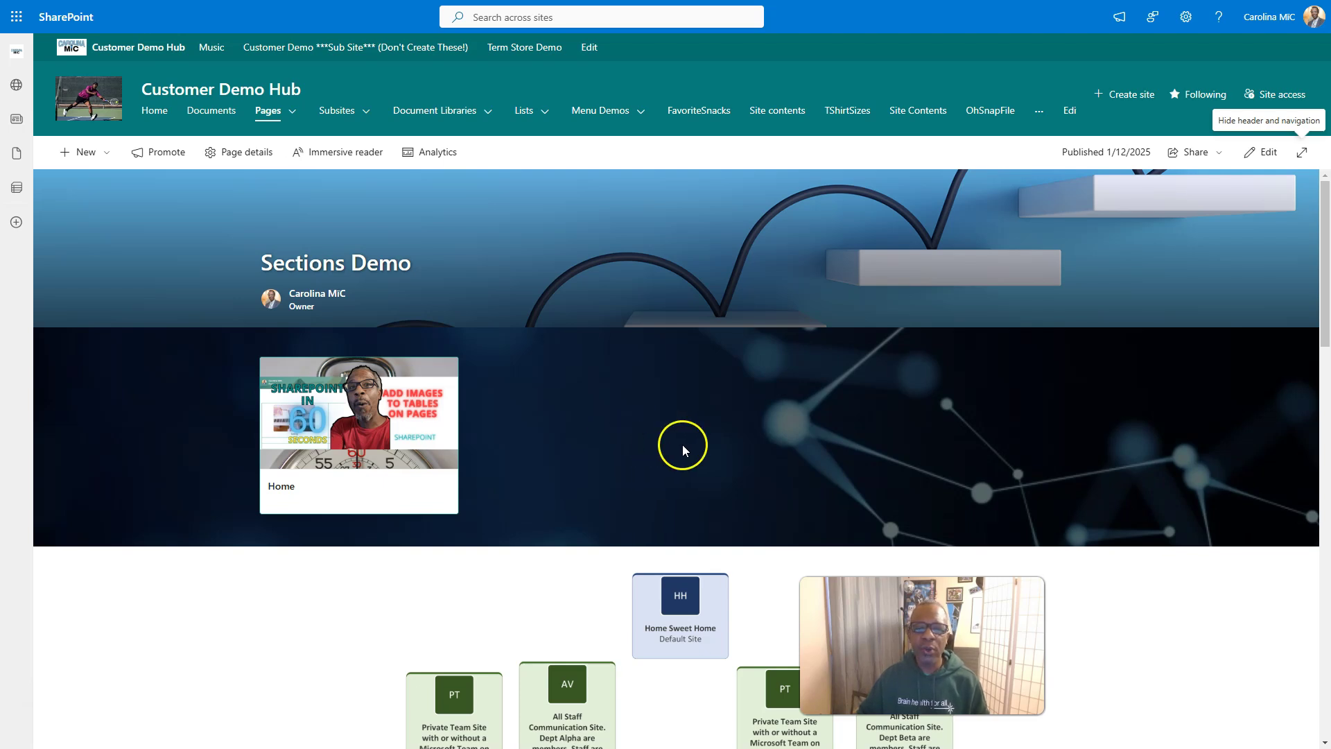
Delete the Quick links web part and its emptied dark section, then republish Sections Demo
left_click(1265, 153)
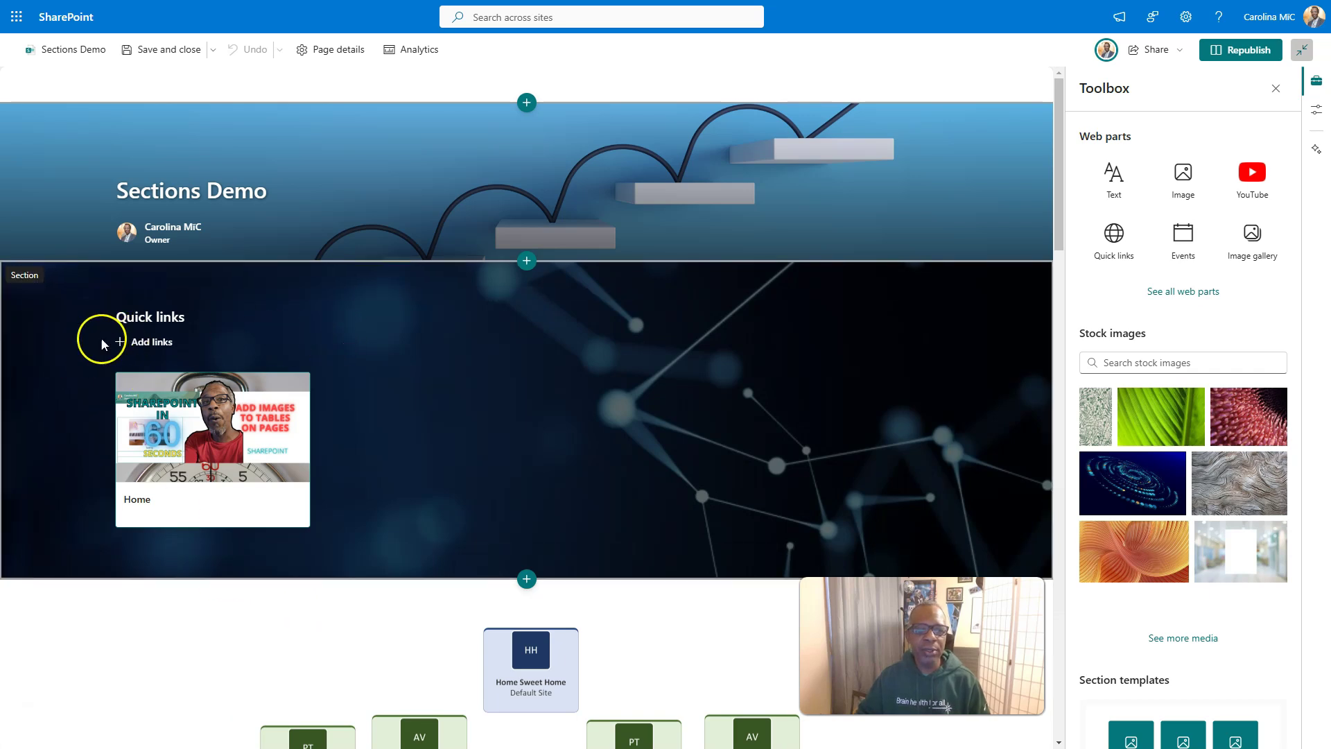
left_click(56, 338)
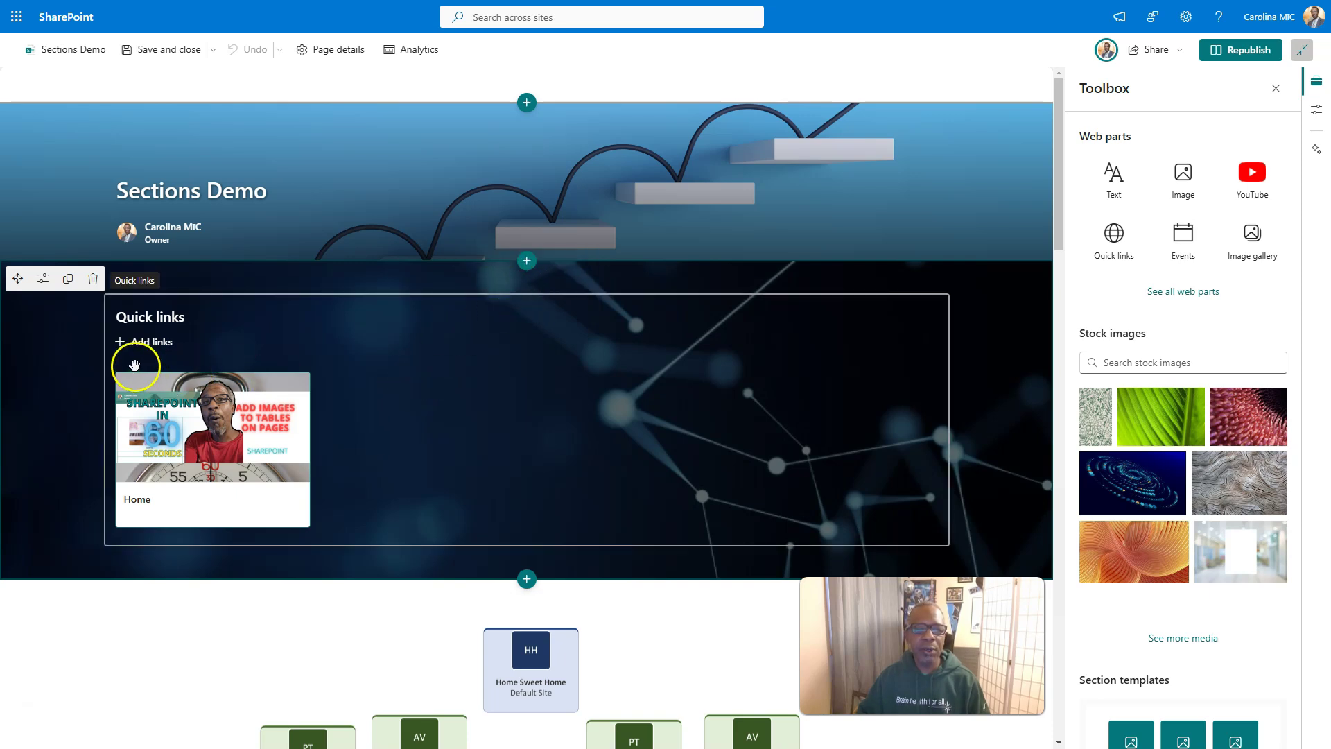
left_click(485, 401)
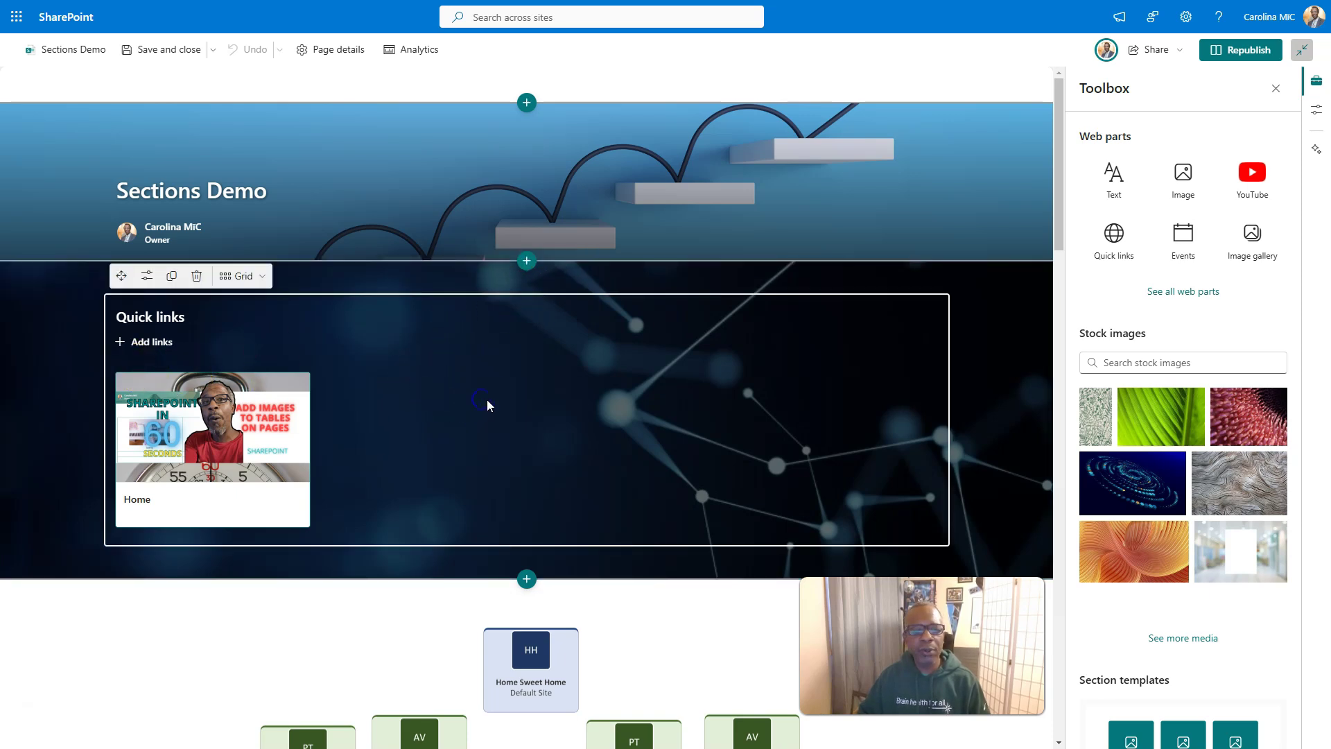
left_click(195, 277)
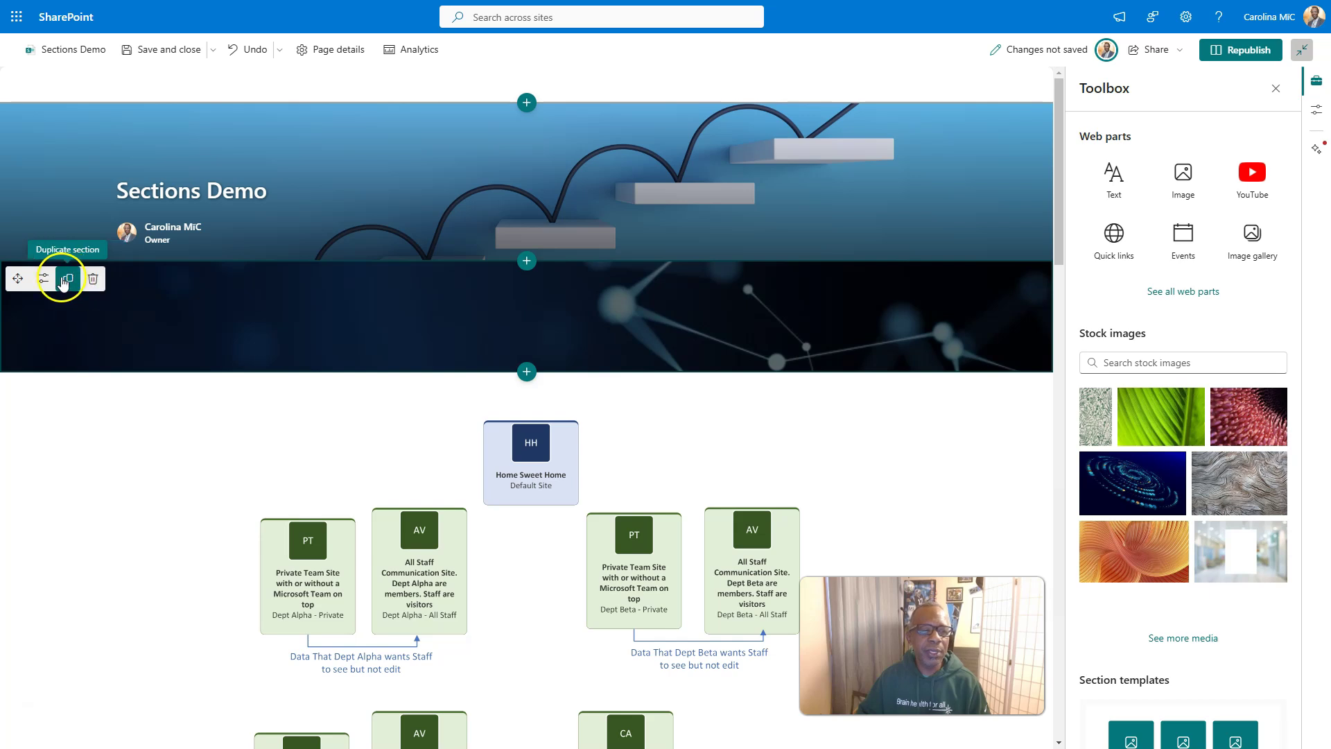
left_click(93, 279)
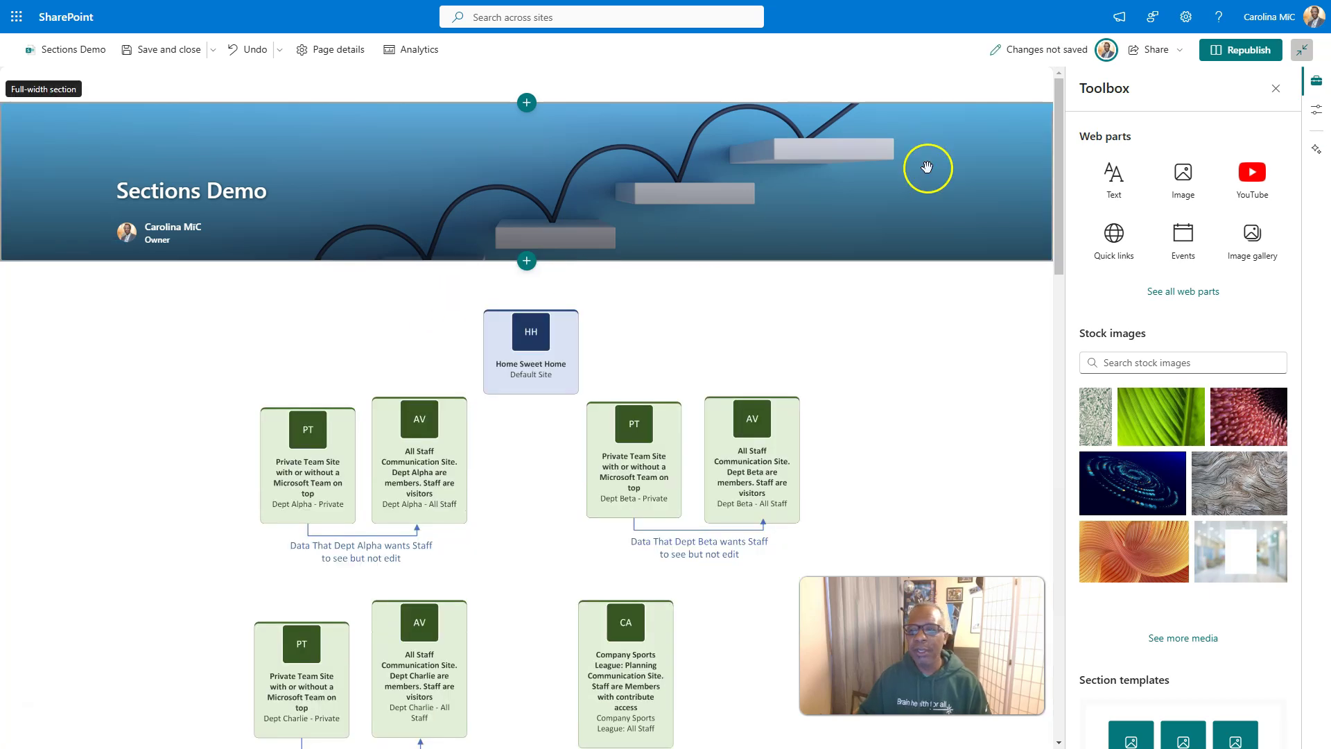
left_click(1240, 50)
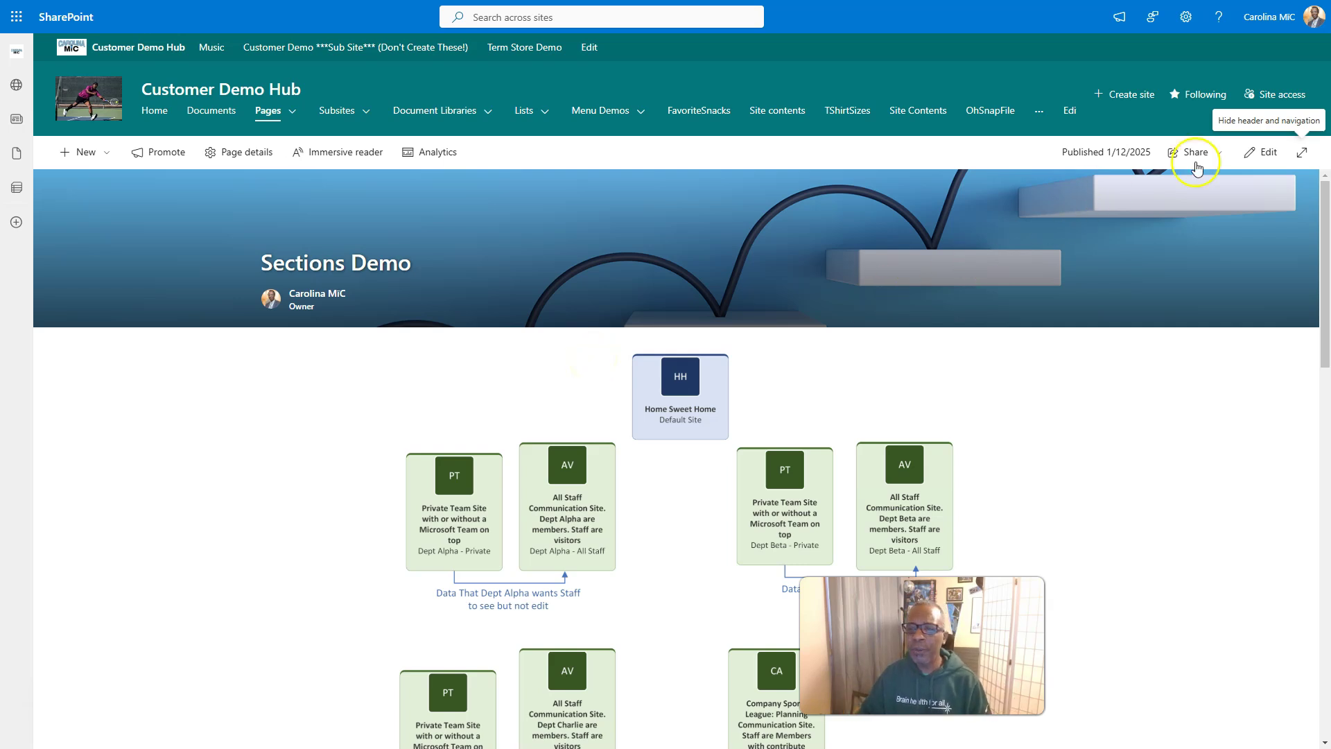
Insert an empty one-column section directly beneath the Sections Demo header
left_click(1263, 152)
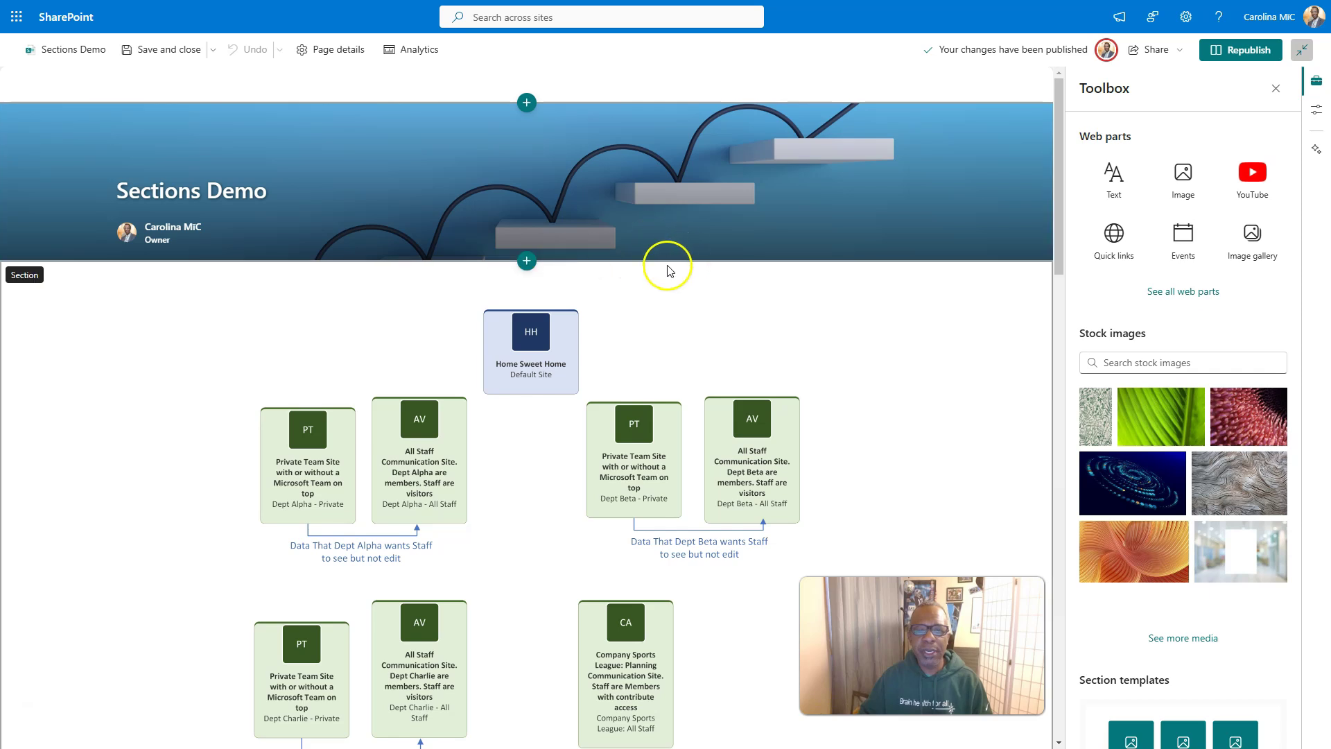
left_click(529, 262)
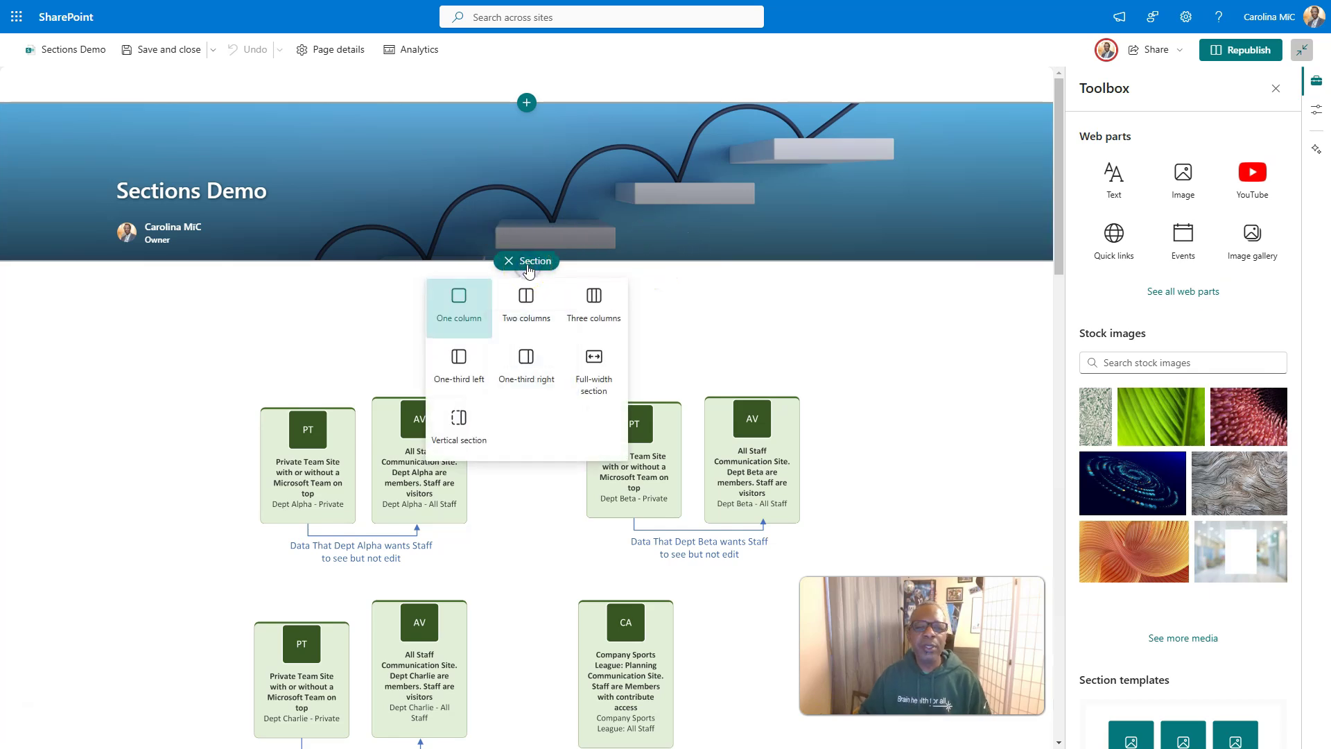
left_click(460, 303)
left_click(396, 302)
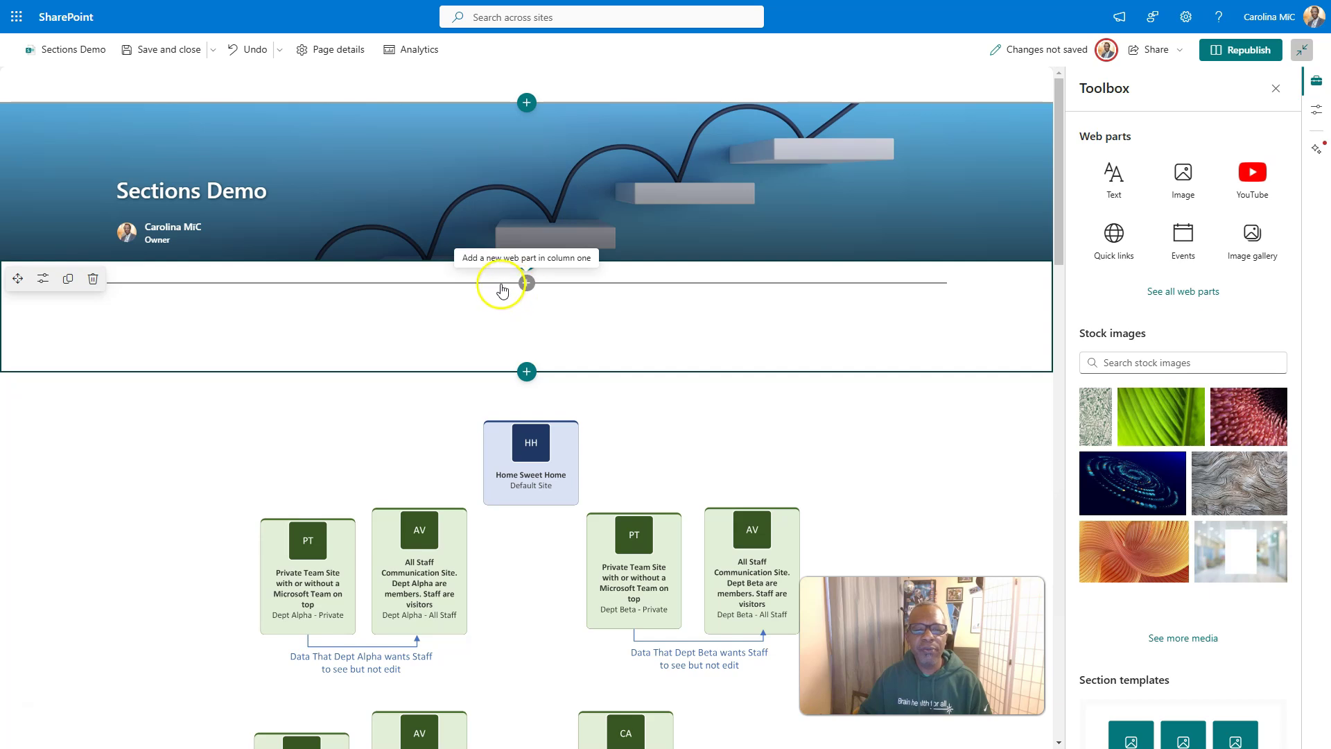
left_click(525, 285)
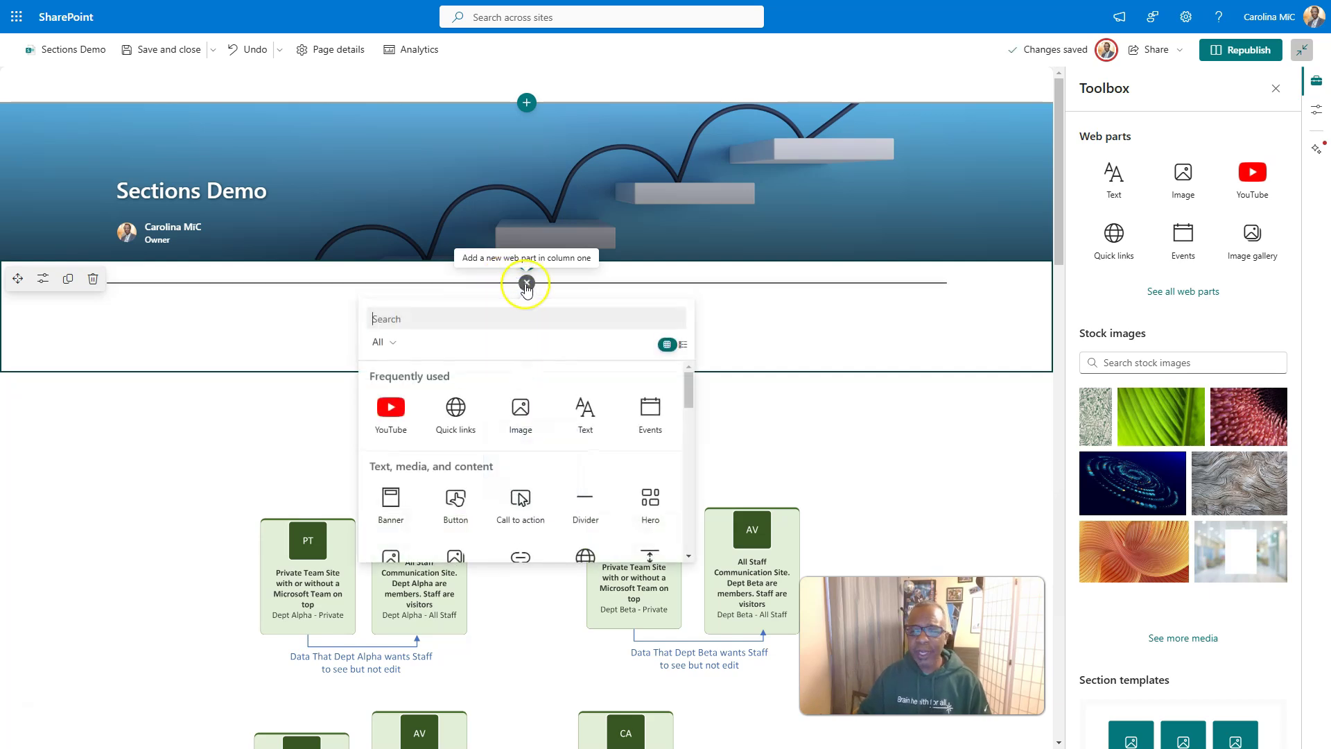
Drag a Quick links web part from the Toolbox into the new section, headed Something Cool
left_click(782, 316)
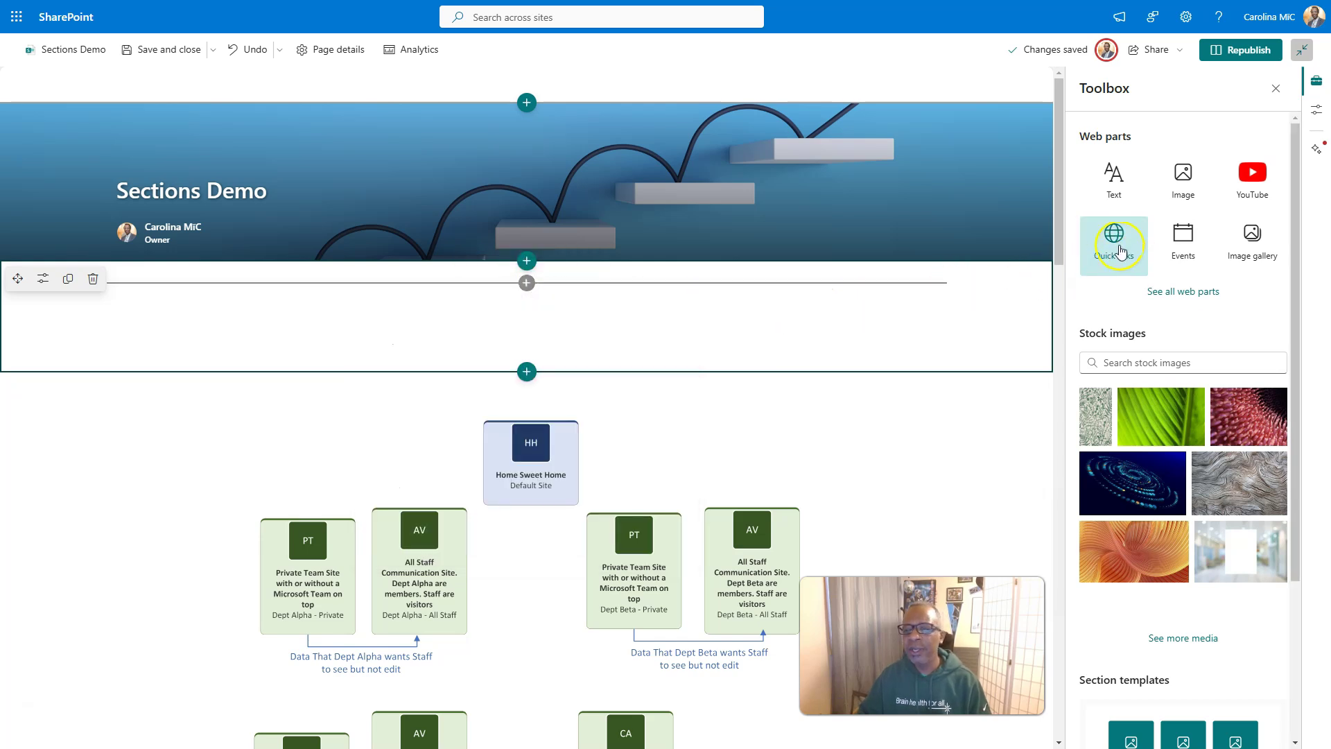
left_click_drag(1121, 251, 602, 305)
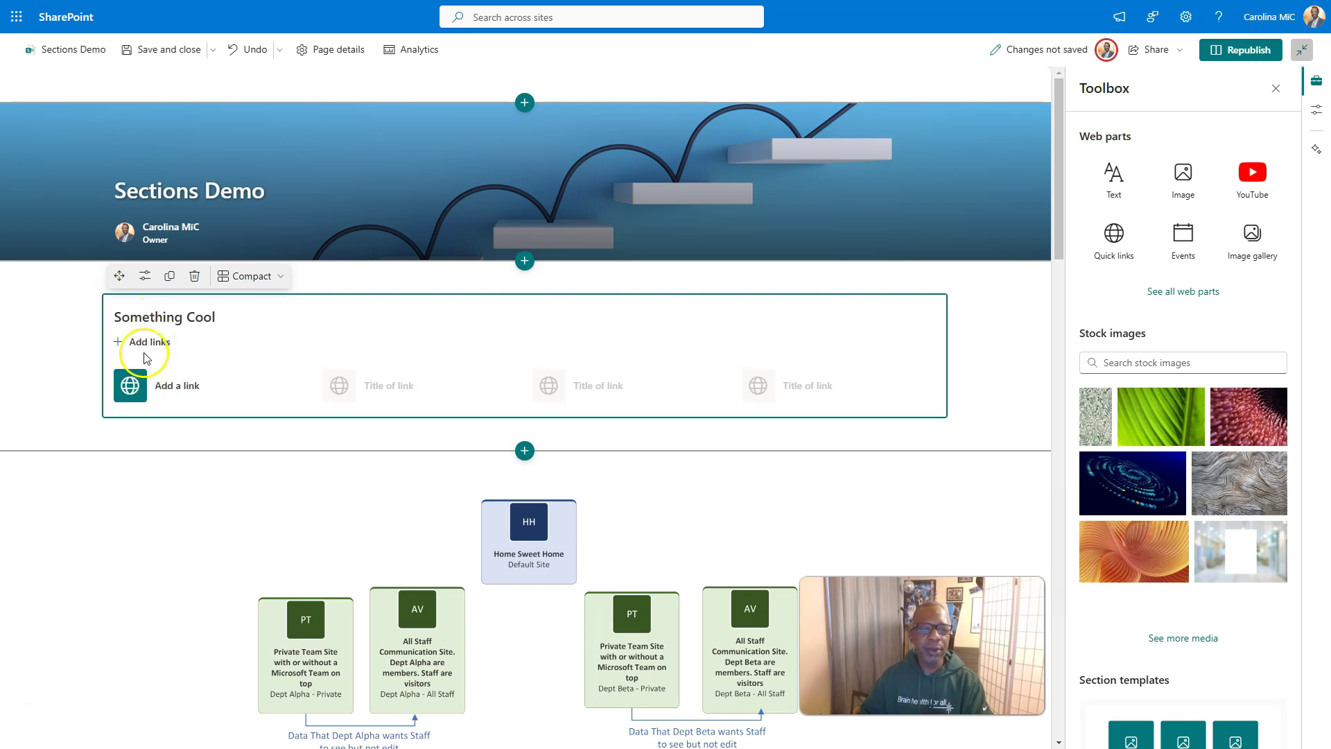
Add the Golden Gate stock image as a link in Something Cool, then remove that link
left_click(168, 391)
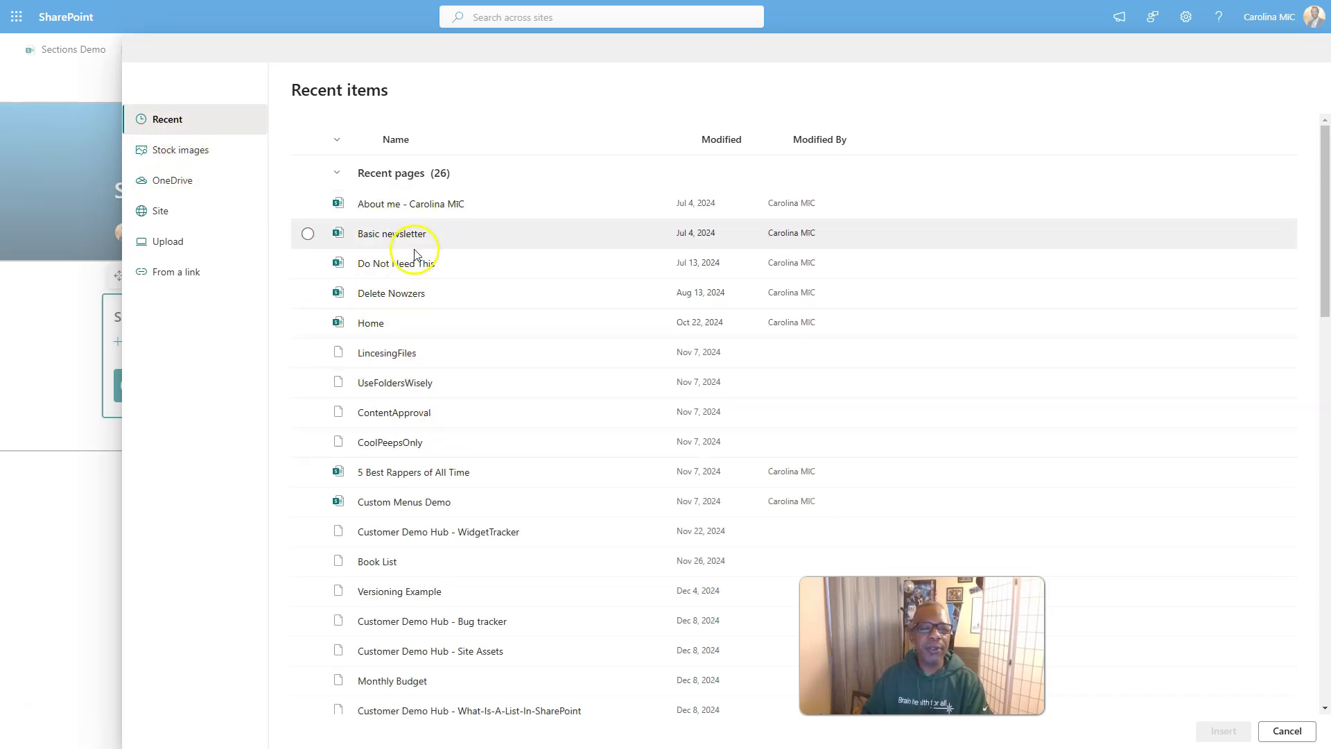
left_click(164, 149)
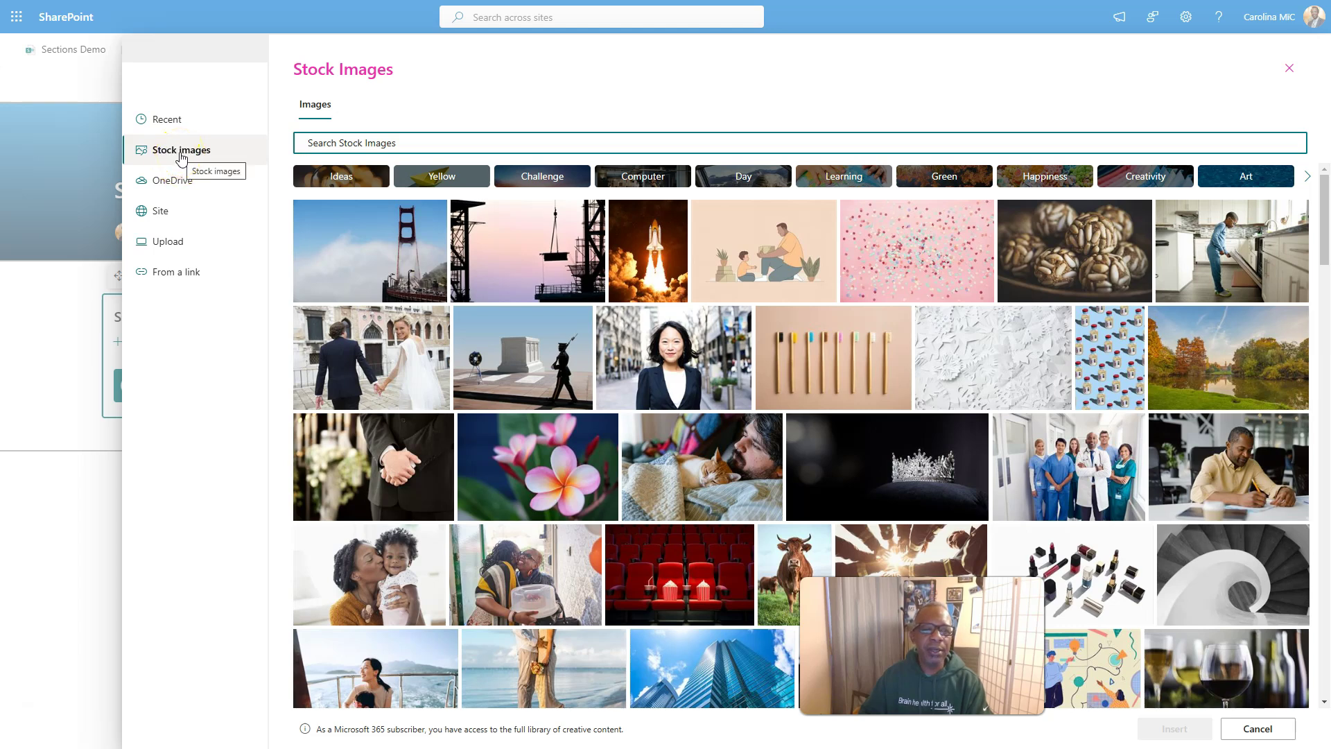
left_click(351, 261)
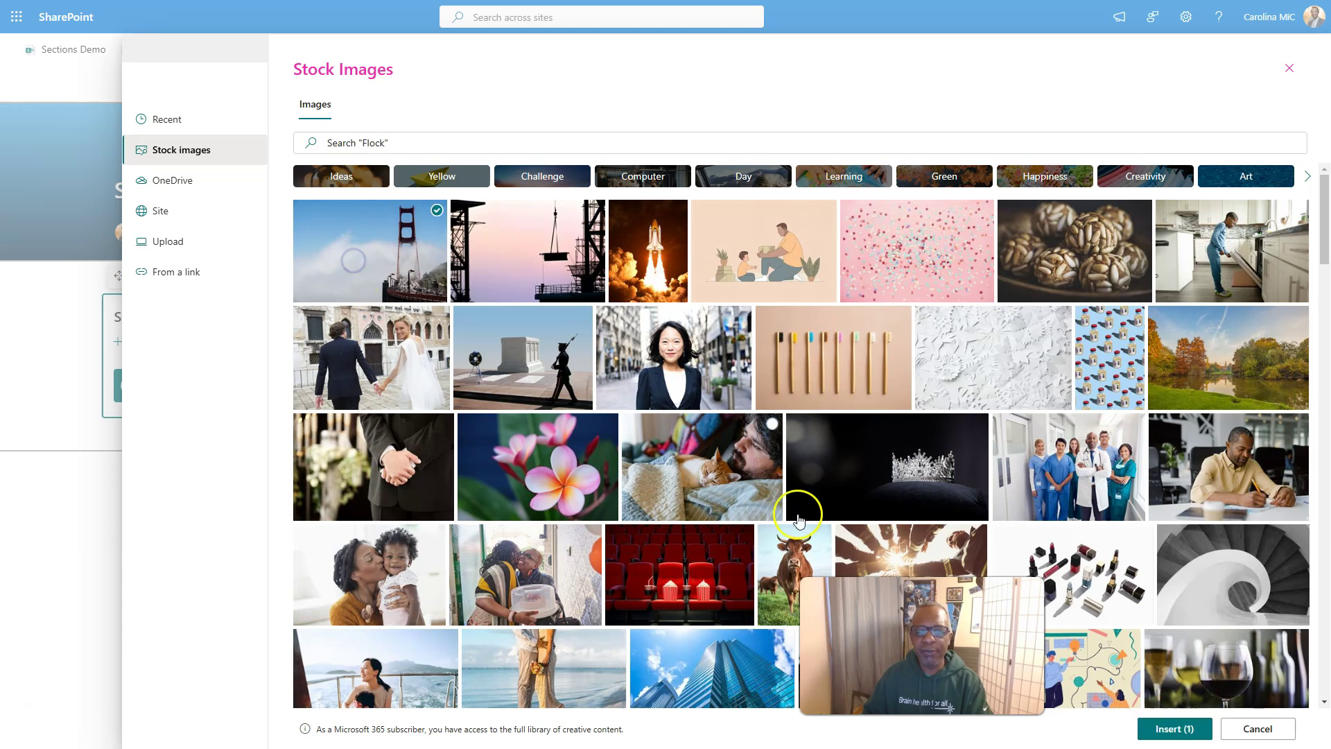
left_click(1175, 728)
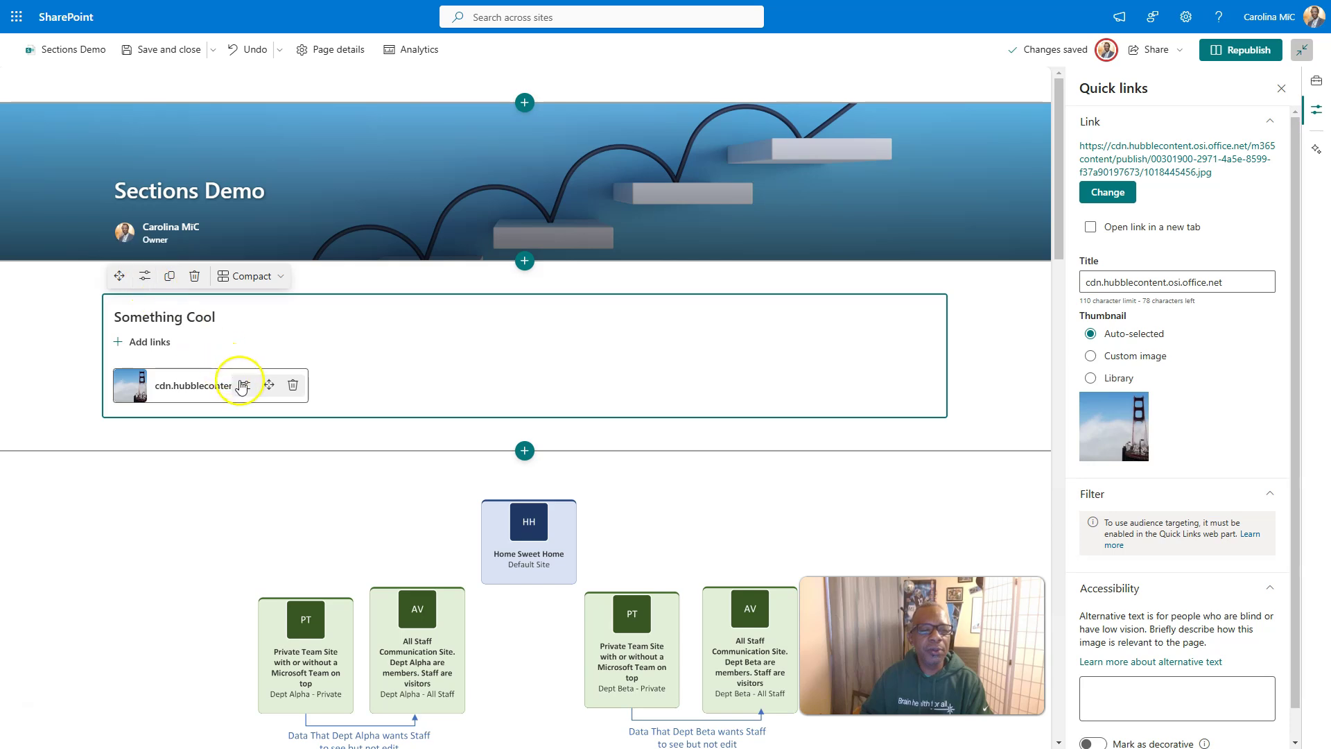
left_click(290, 385)
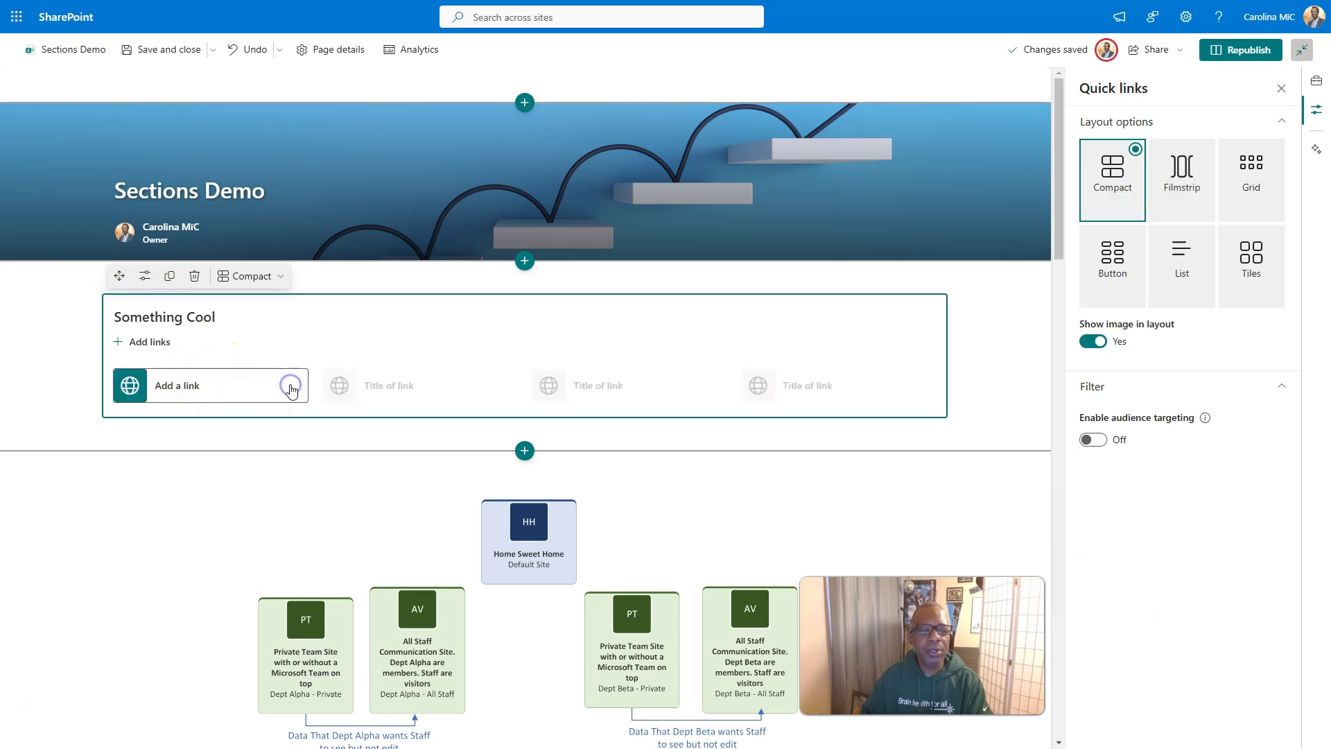
Link Something Cool to the site's Home page, picked from Recent after browsing other picker views
left_click(171, 380)
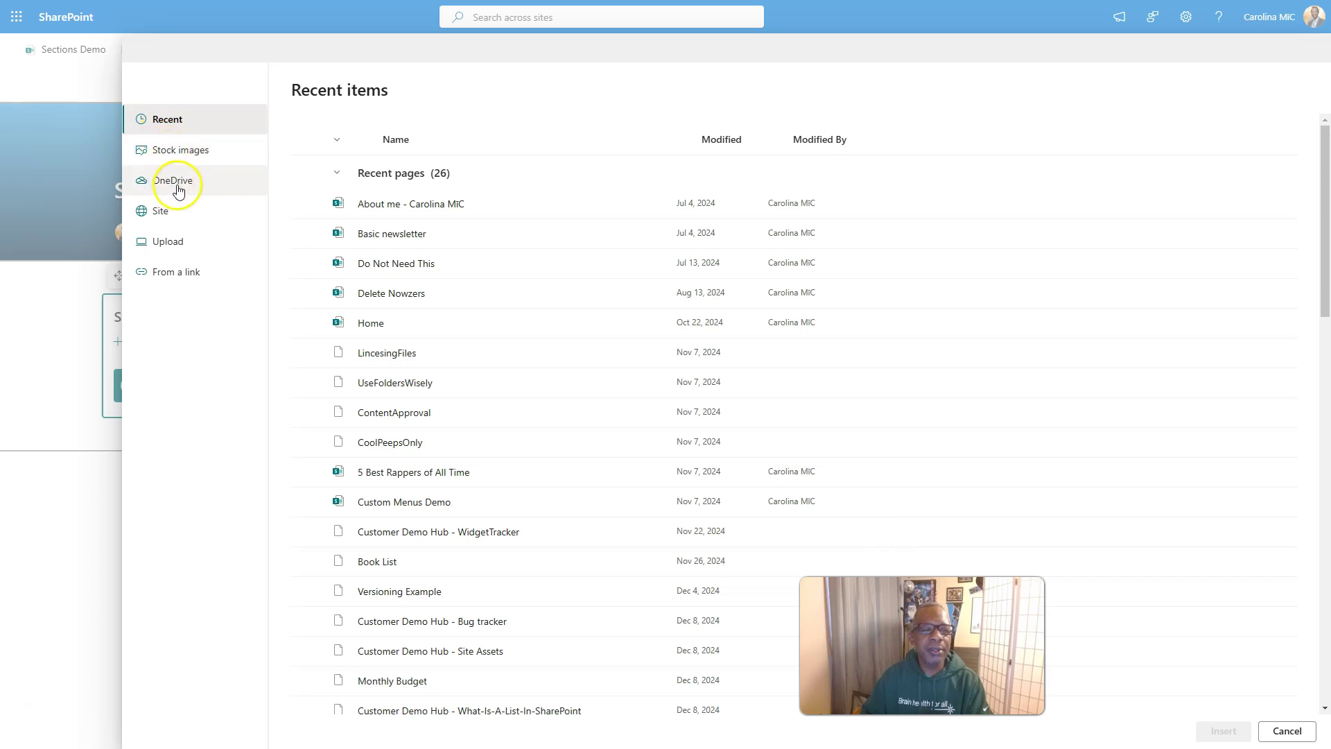
left_click(166, 216)
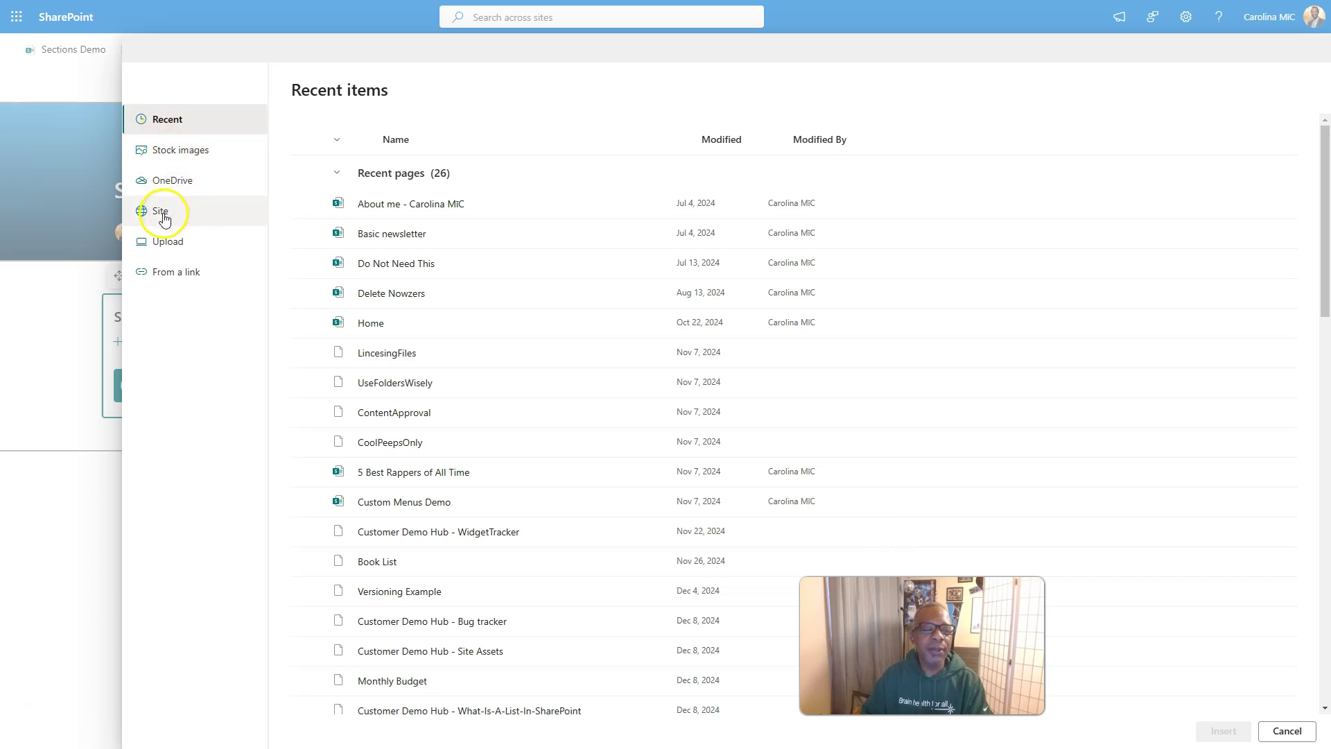
left_click(161, 218)
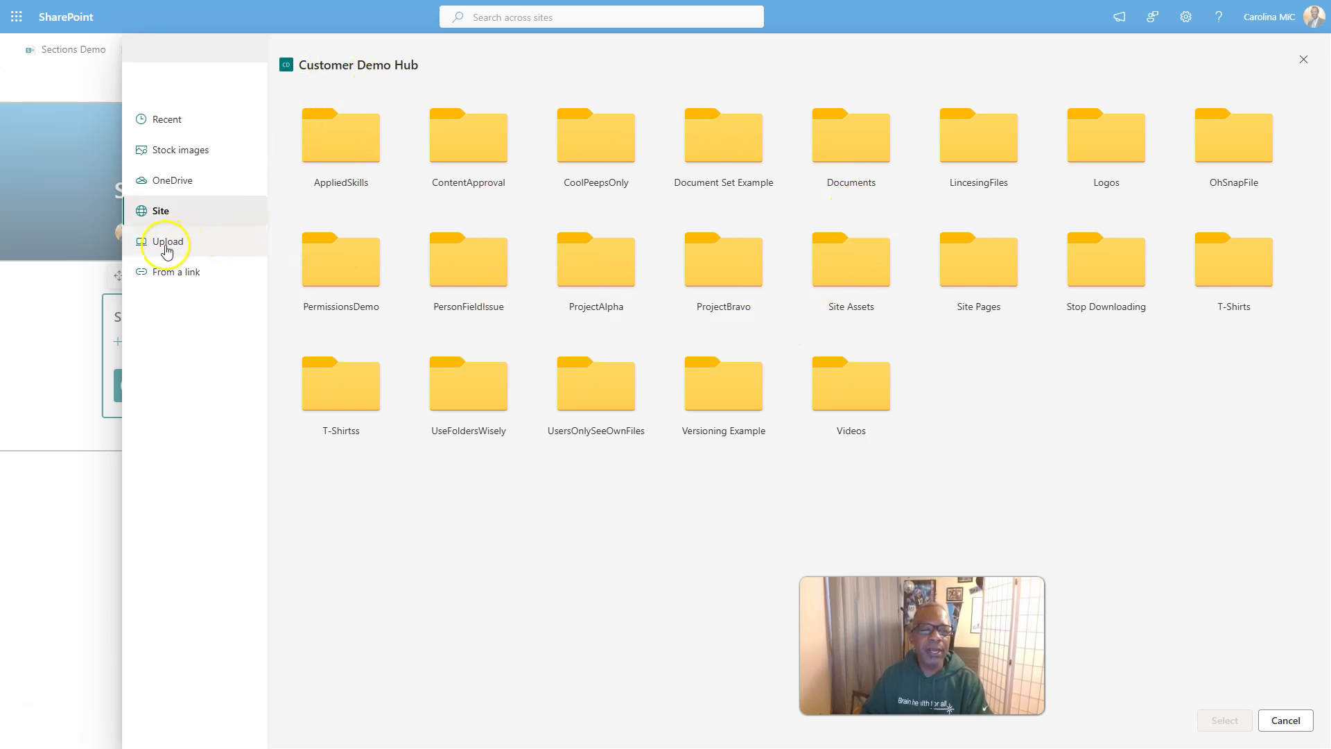
left_click(177, 280)
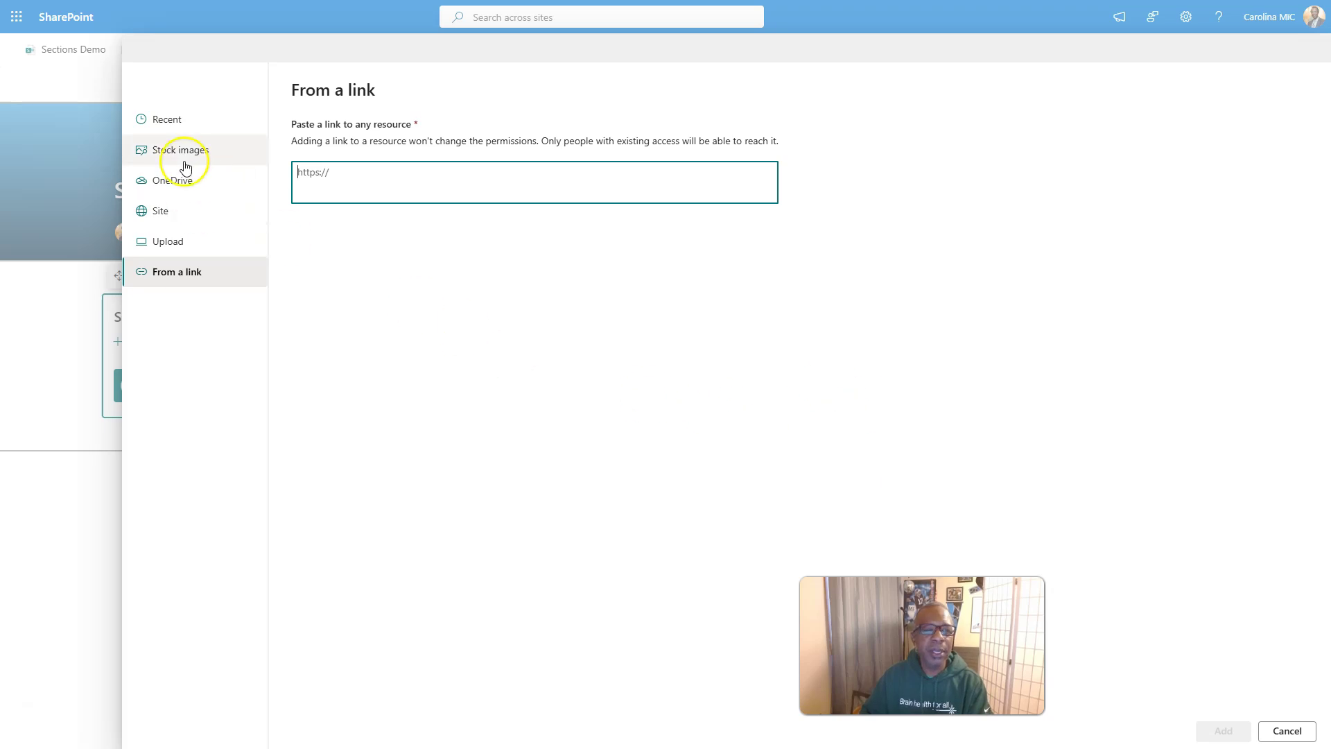
left_click(175, 124)
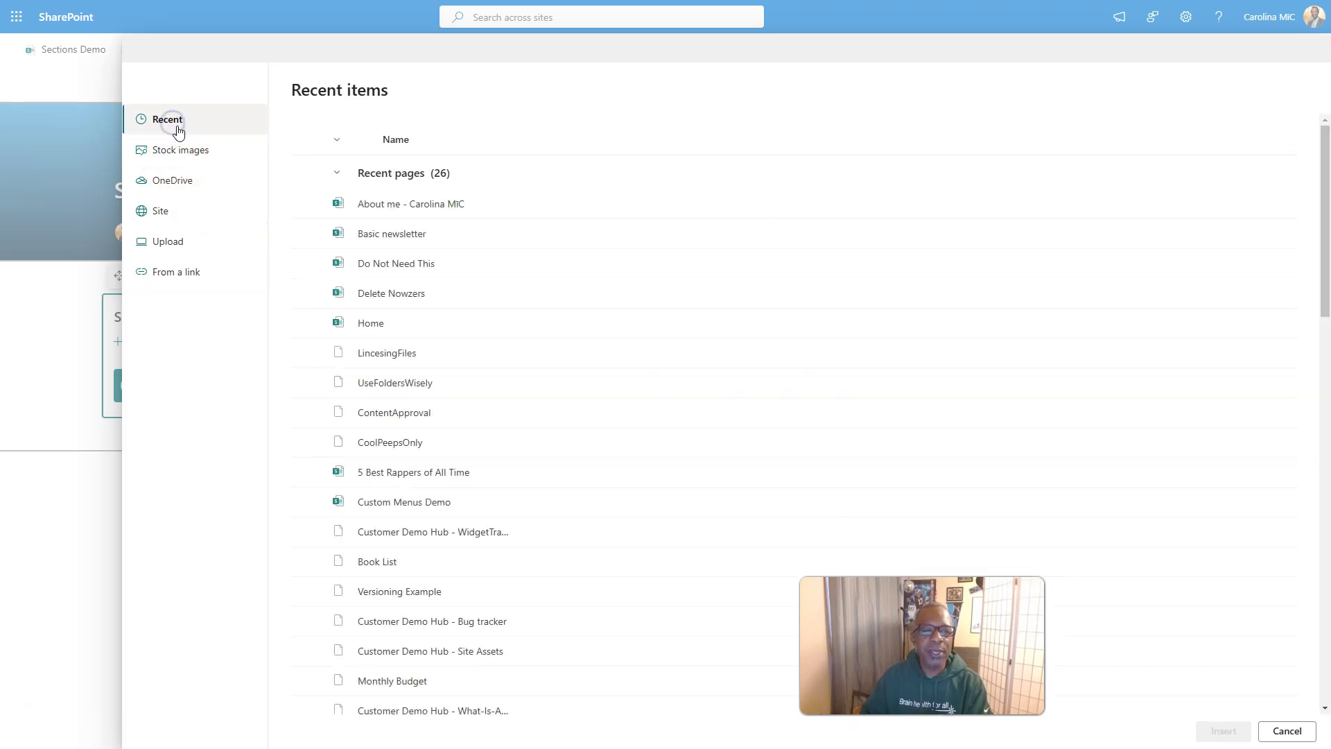
left_click(372, 323)
left_click(1221, 730)
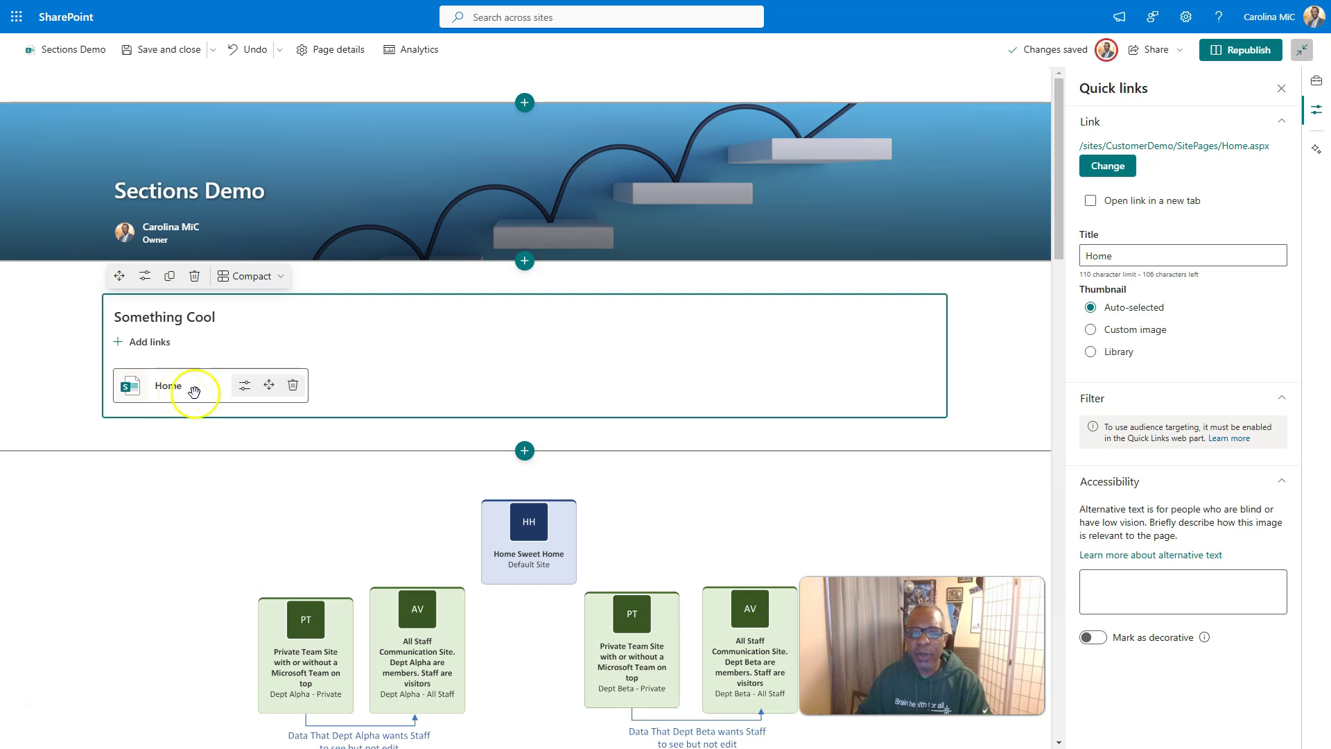
Give the Home link a custom SharePoint in 60 Seconds video thumbnail from recent images
left_click(1091, 332)
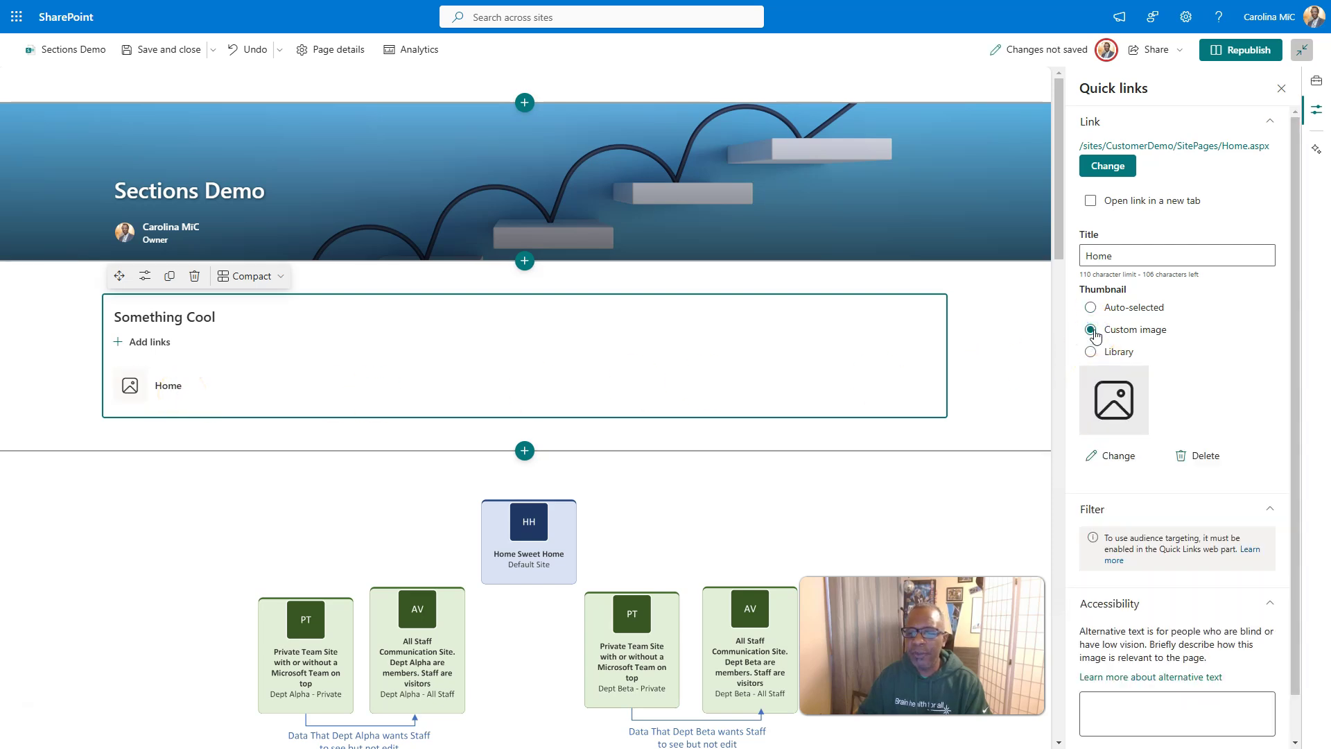
left_click(1117, 456)
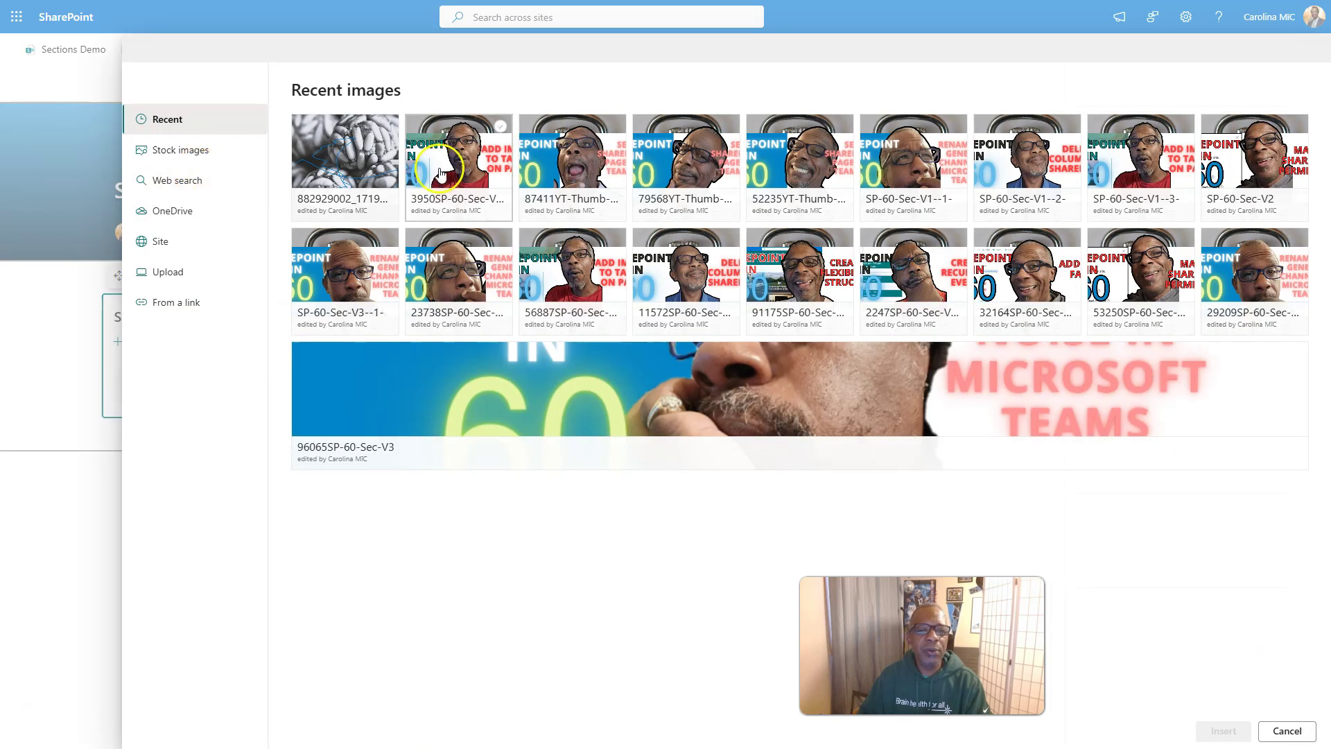
left_click(549, 162)
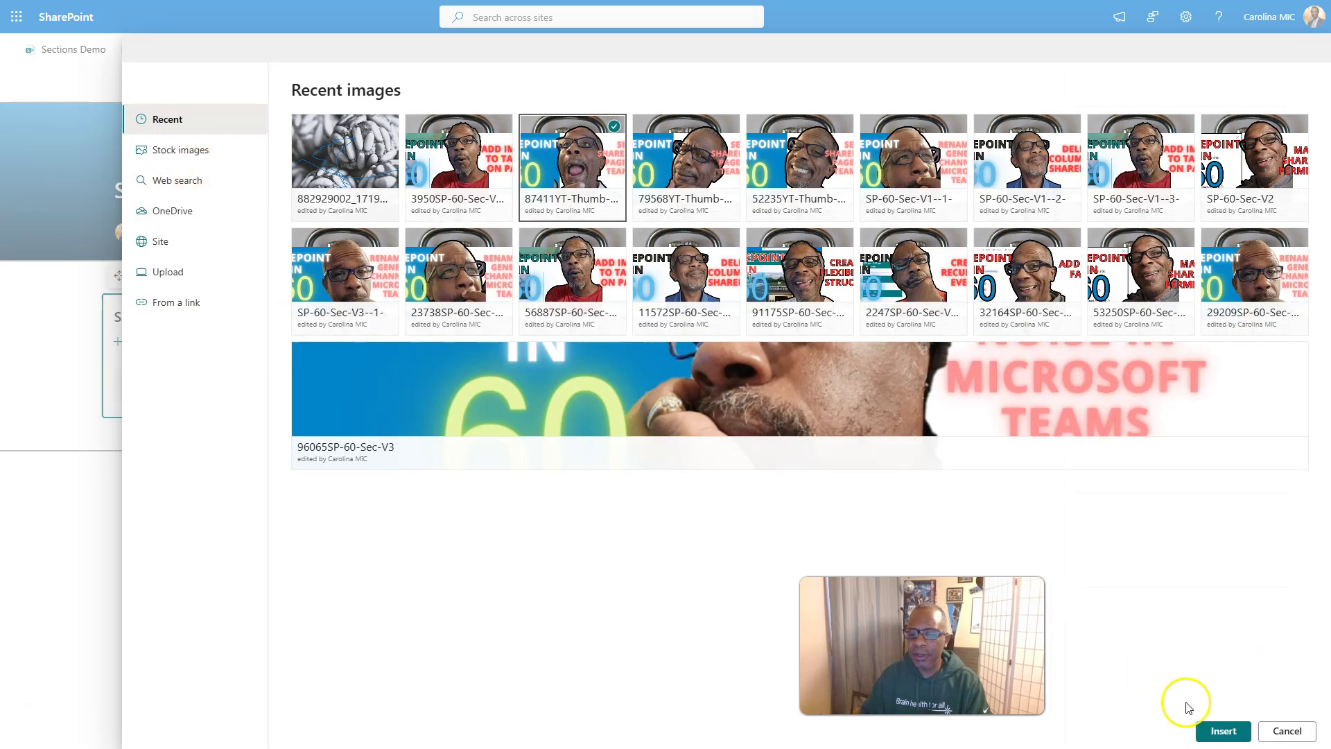
left_click(1222, 732)
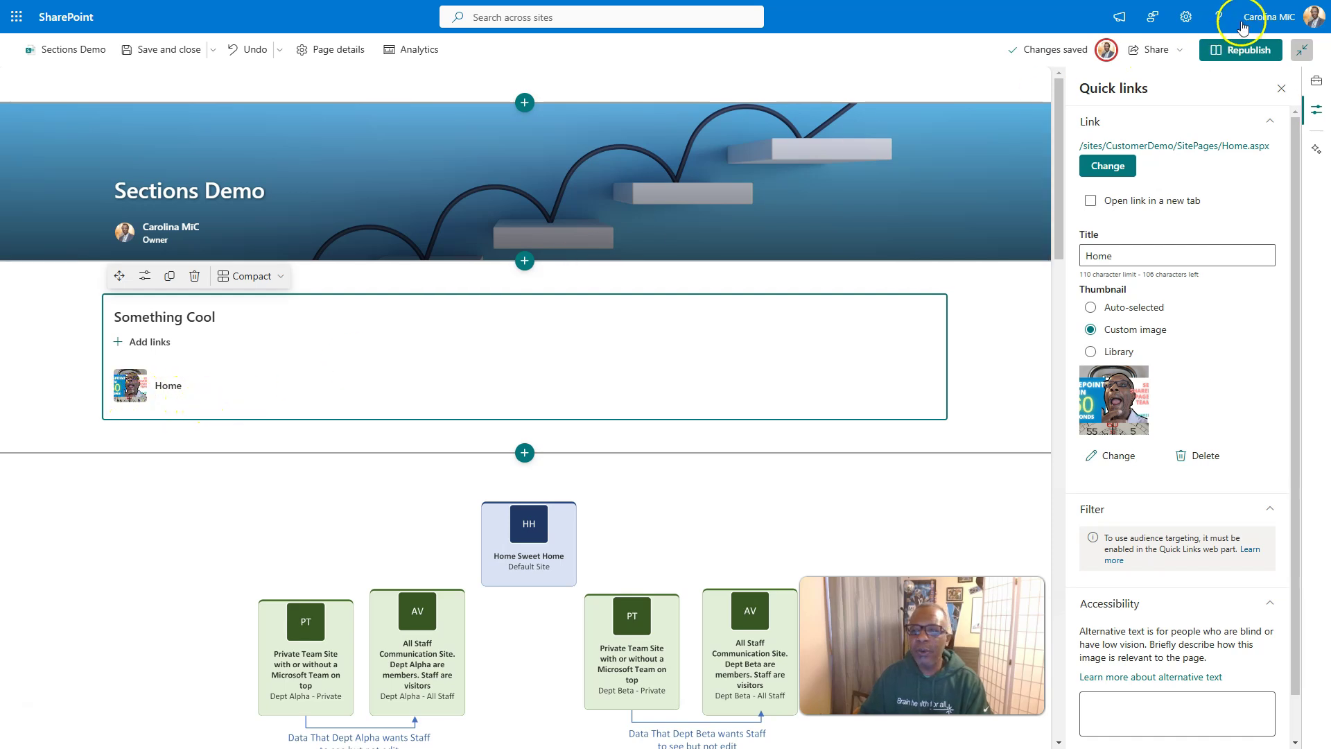
Republish Sections Demo, then return to editing and select the Something Cool web part
left_click(1240, 49)
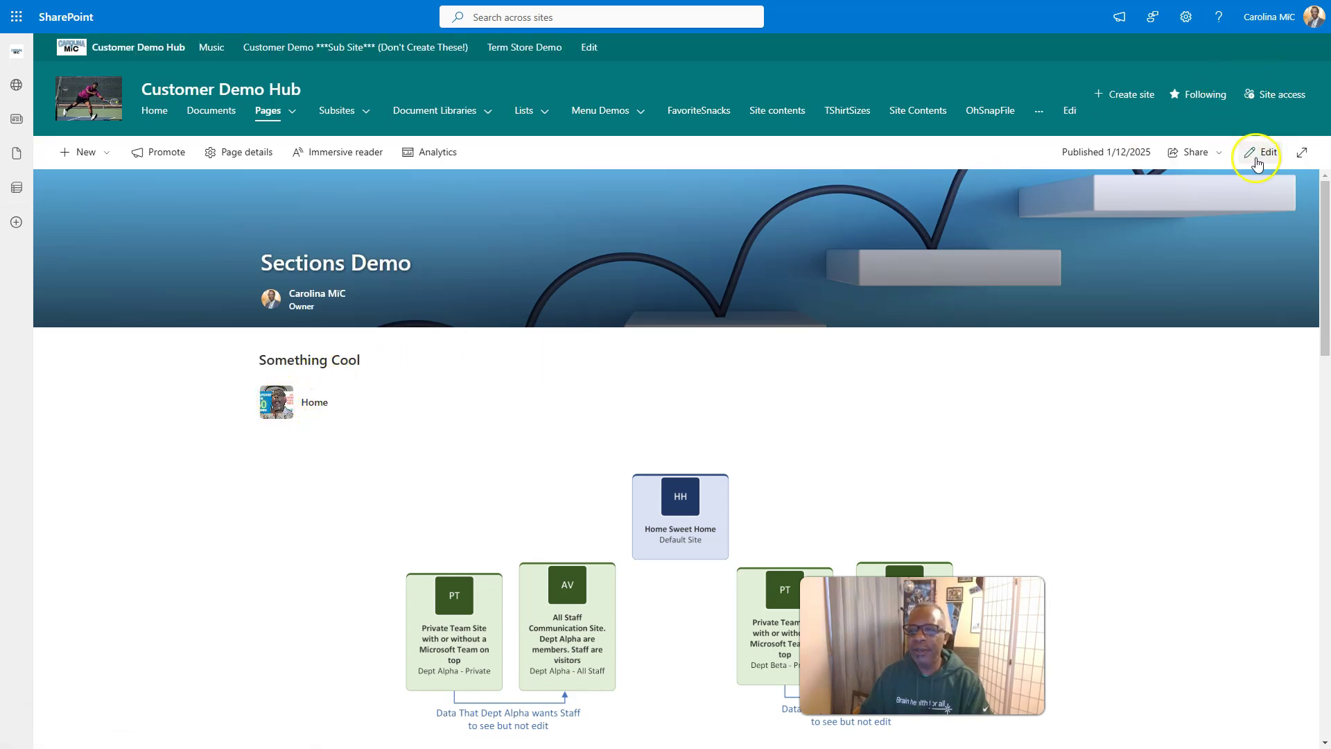
left_click(1260, 159)
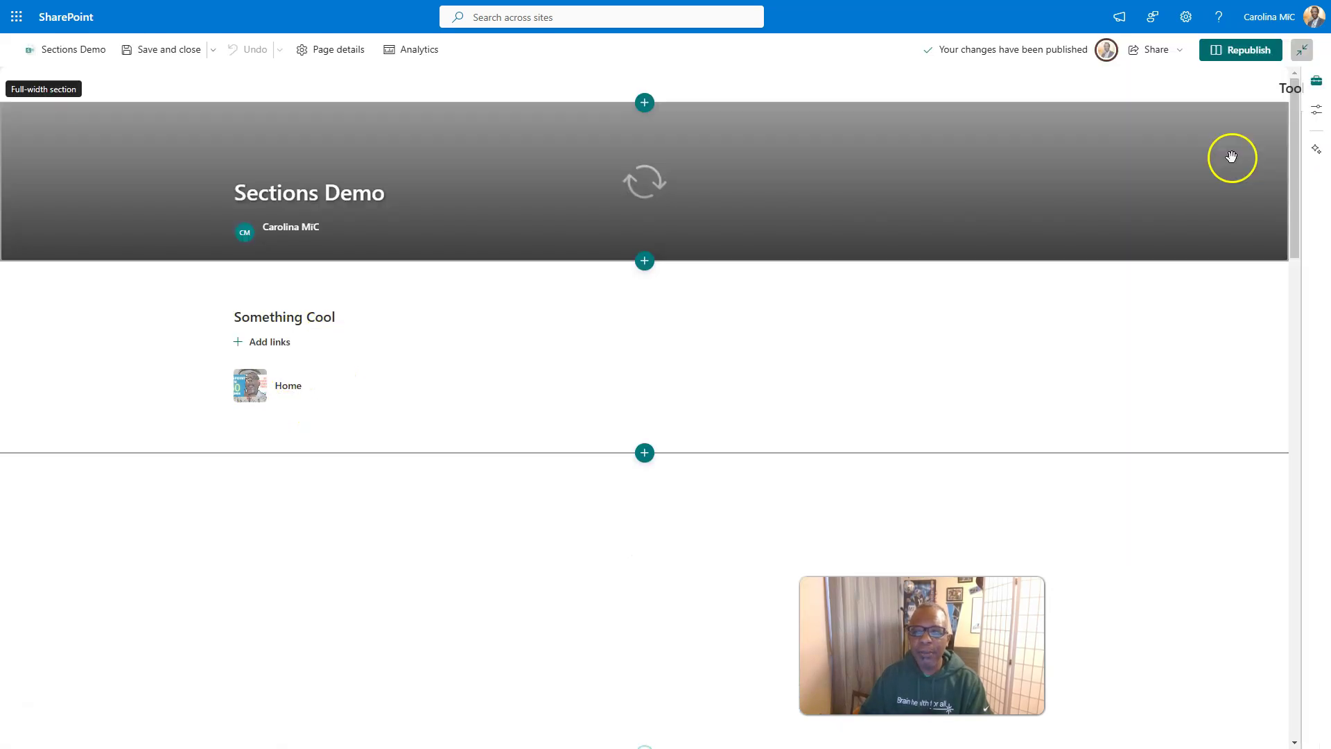
left_click(190, 386)
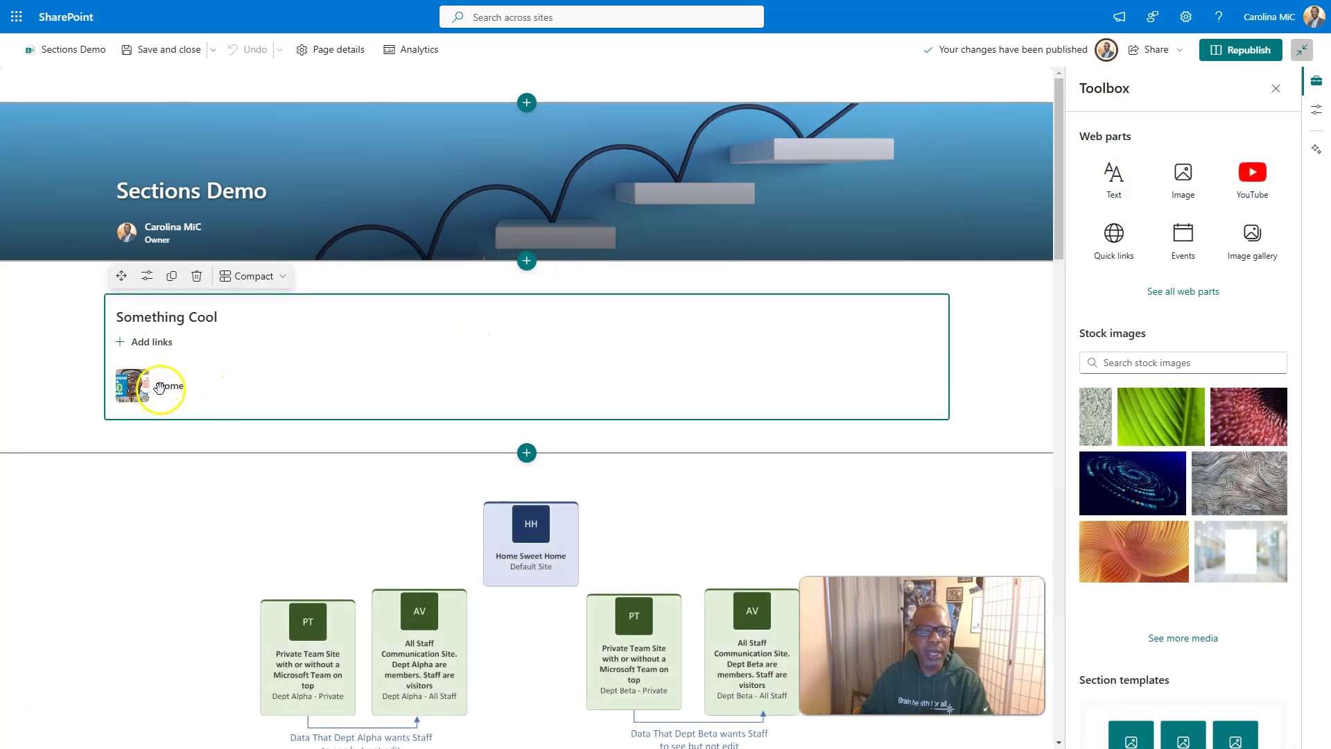
After trying Filmstrip, Grid and Button, set Something Cool to Tiles with Fill space icon size
left_click(146, 278)
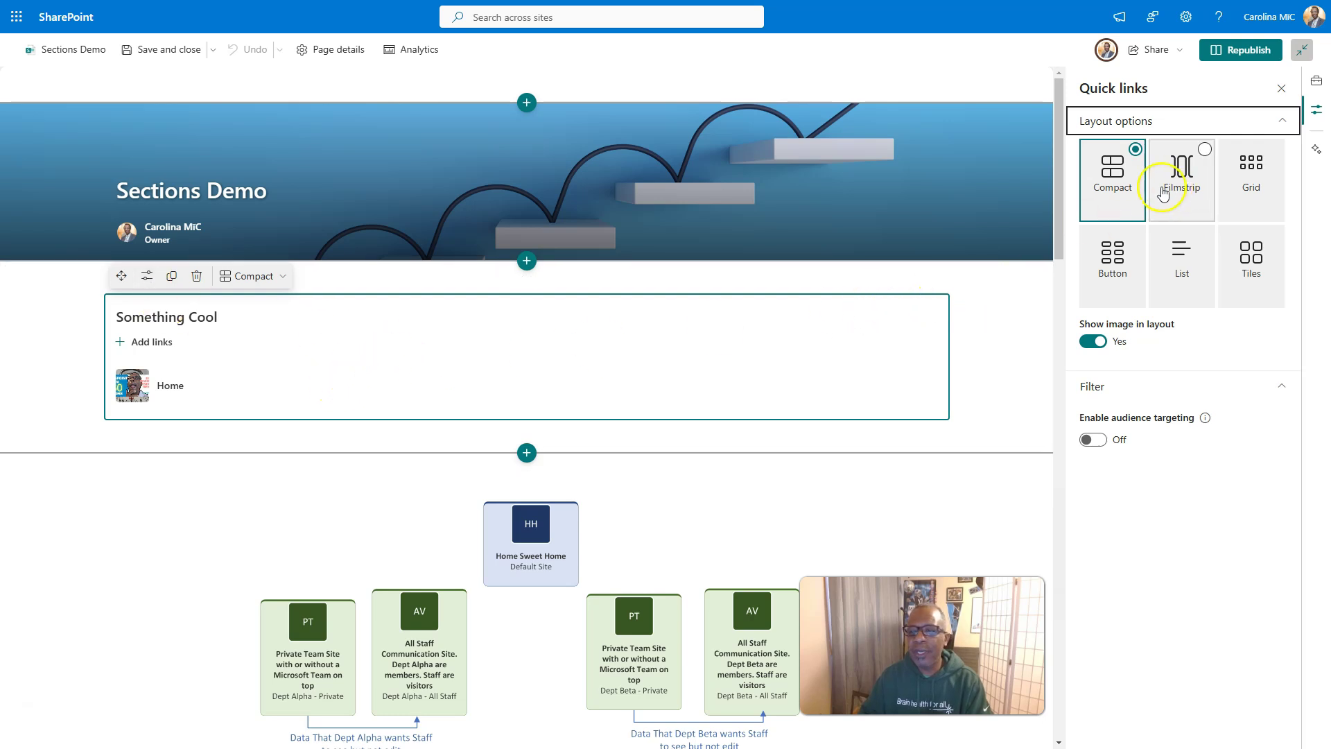
left_click(1189, 178)
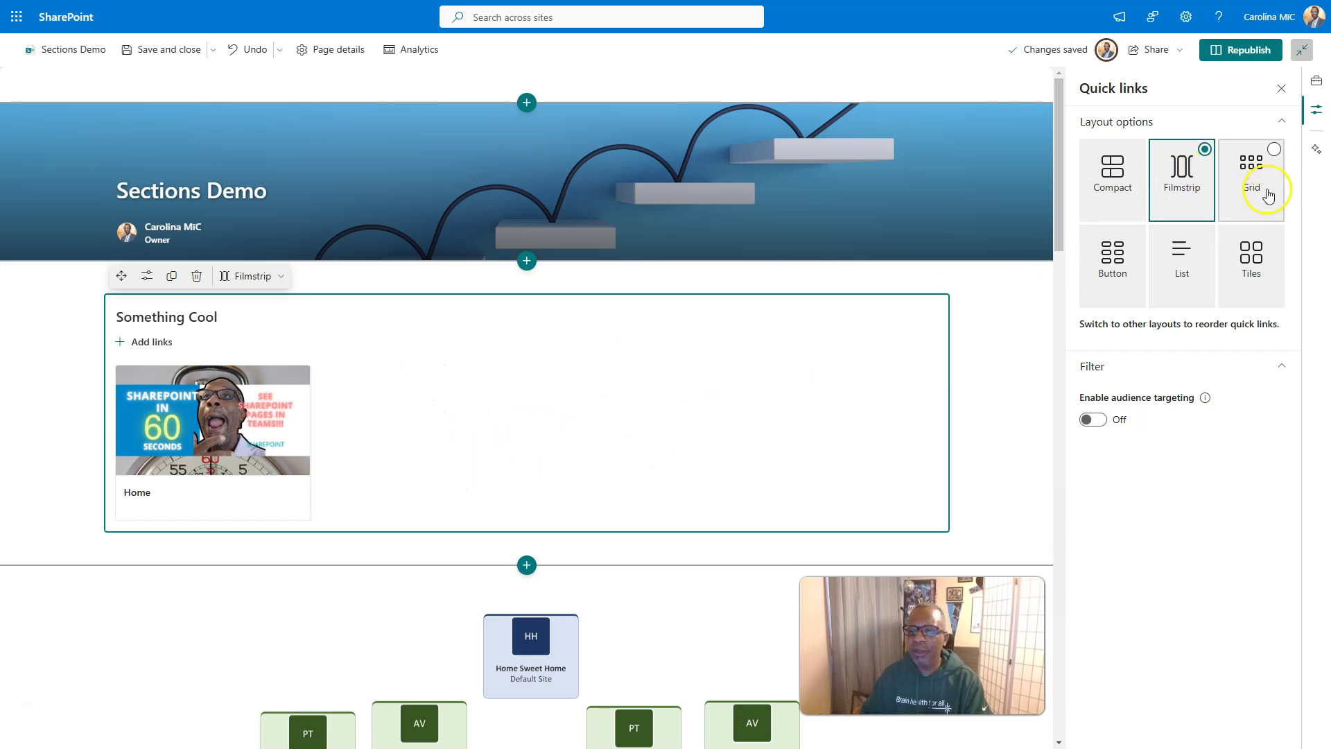
left_click(1264, 186)
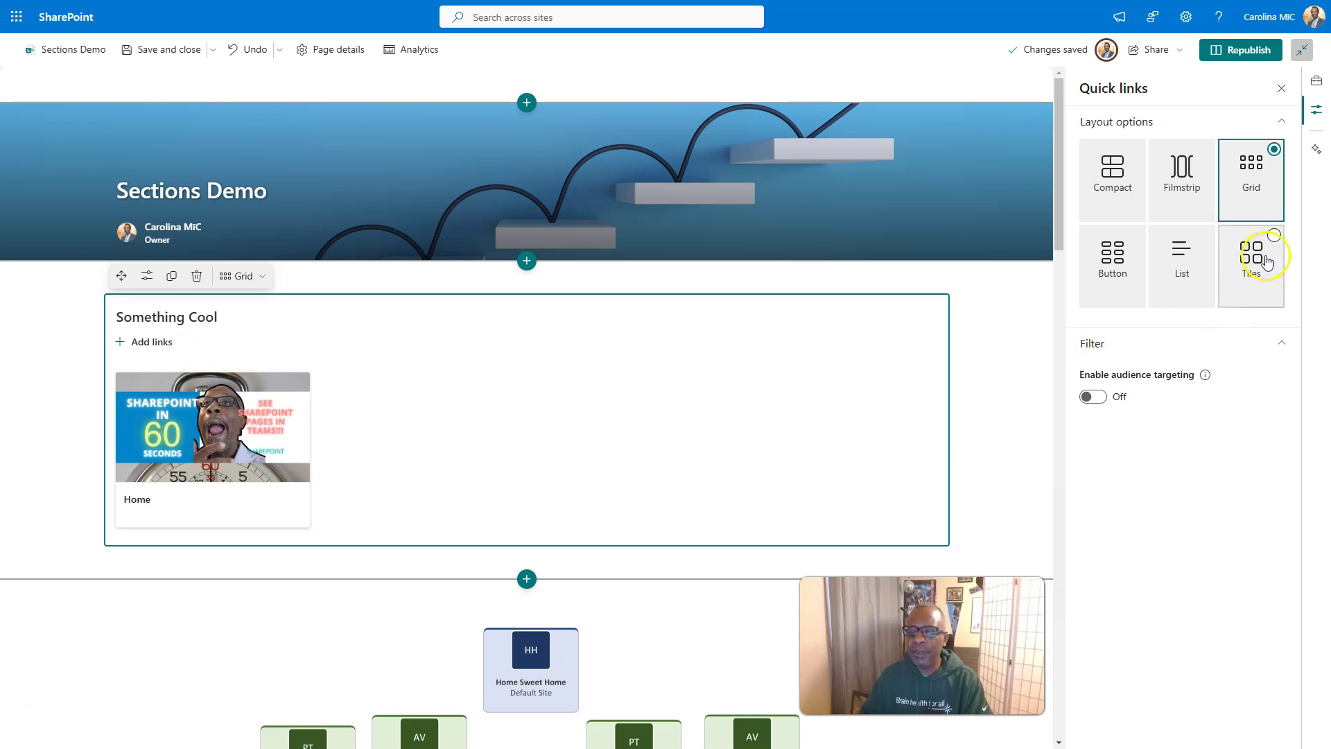
left_click(1127, 268)
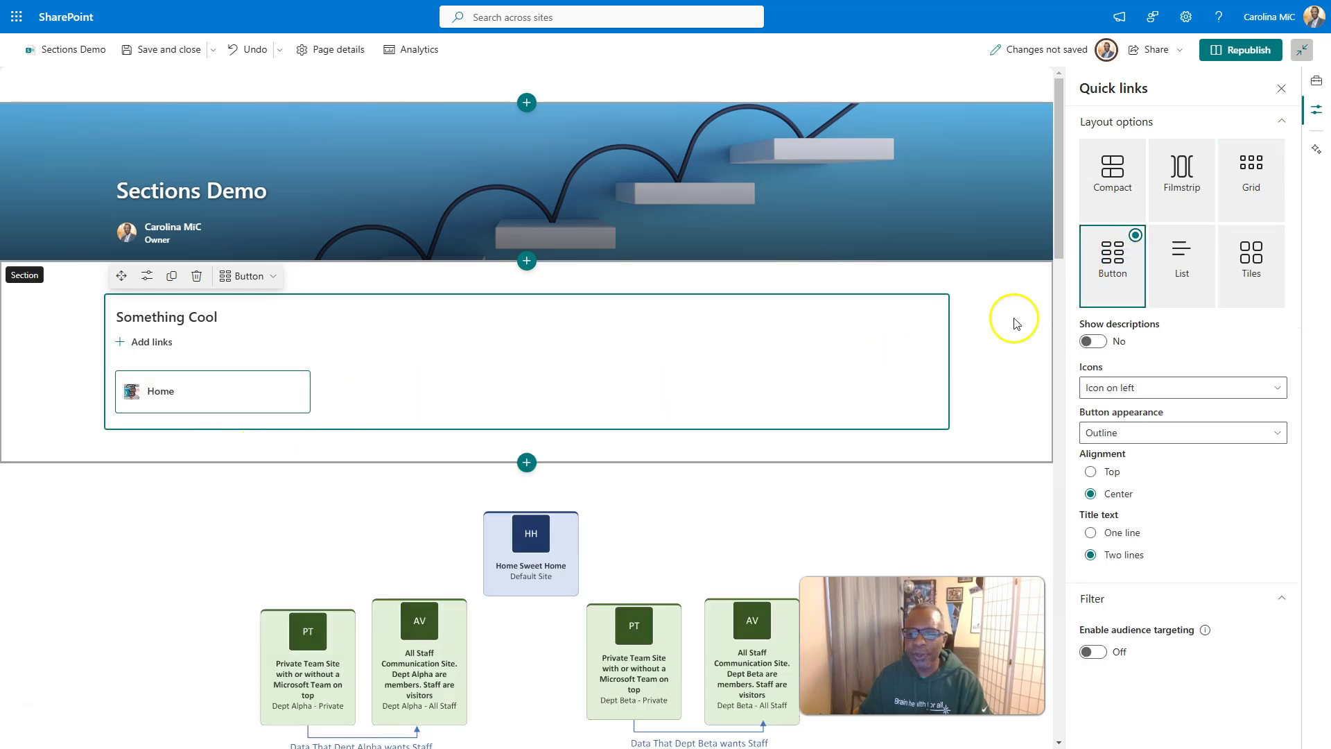
left_click(1245, 254)
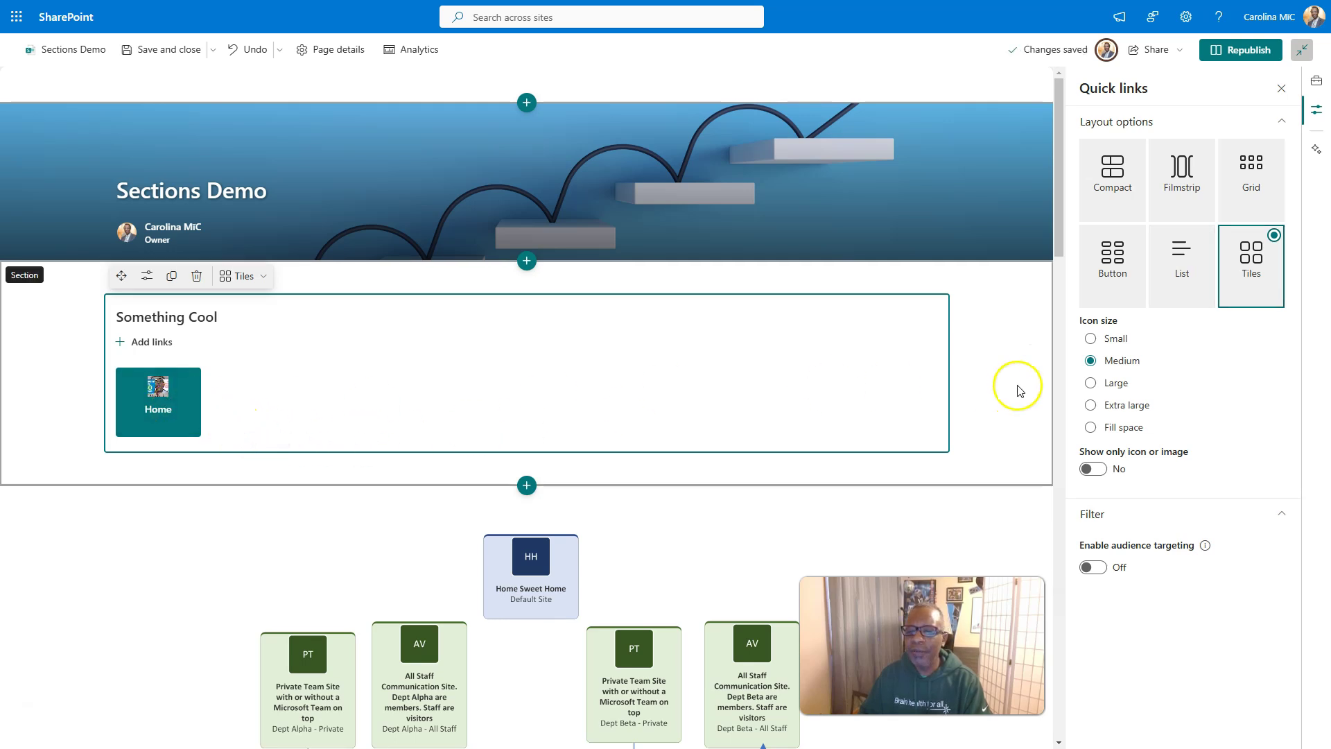
left_click(1091, 383)
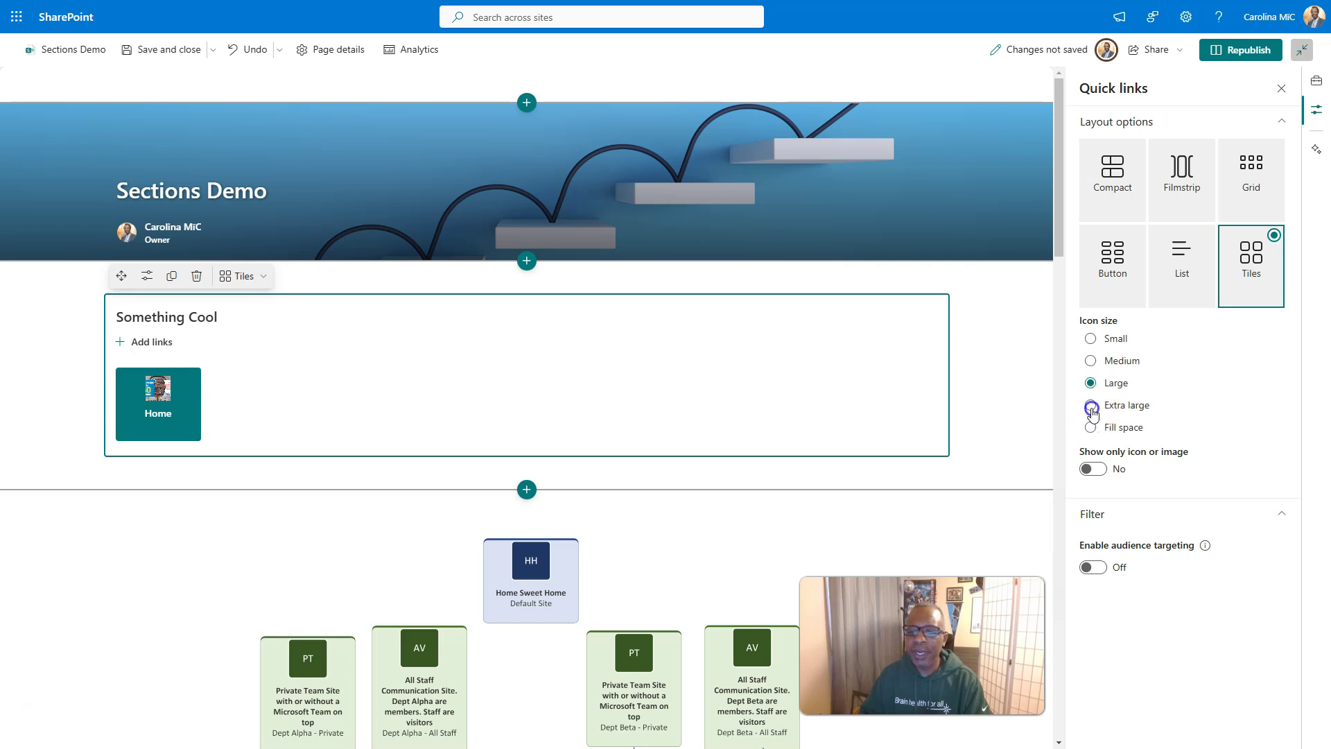
left_click(1091, 407)
left_click(1091, 428)
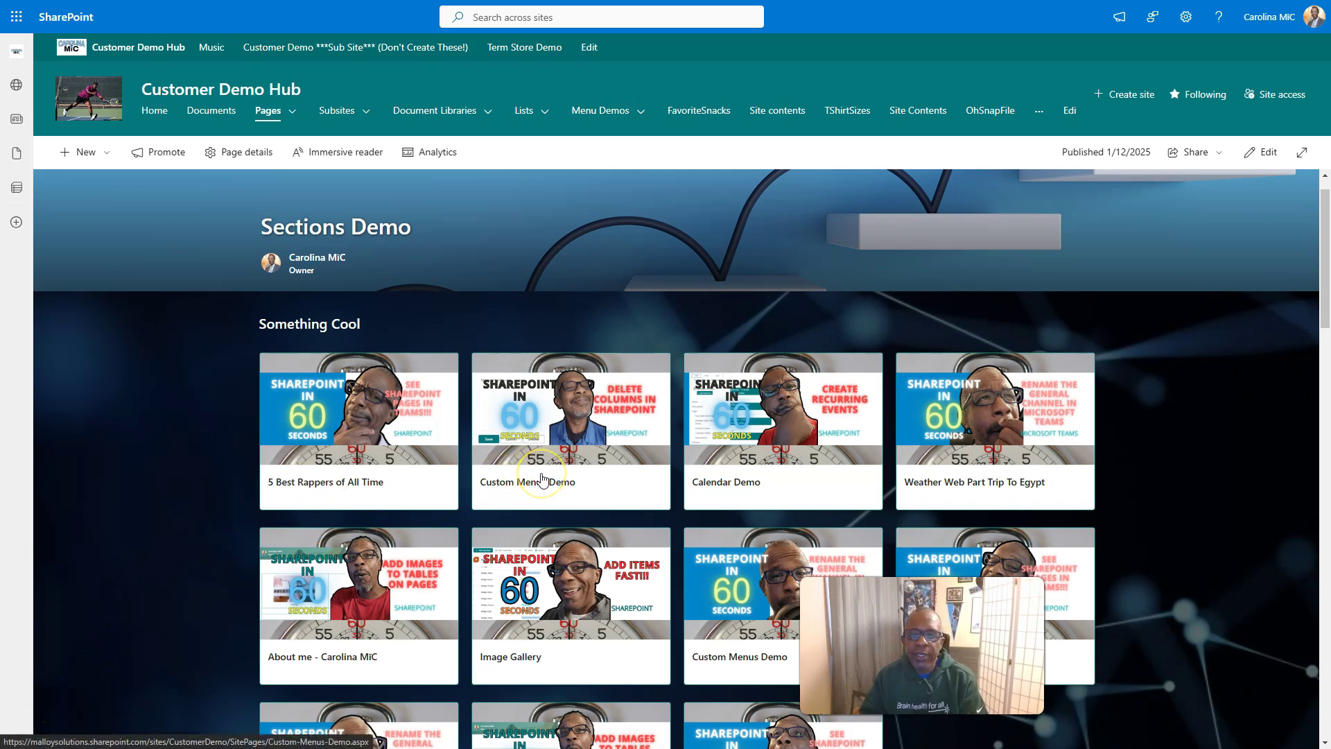
left_click(1266, 154)
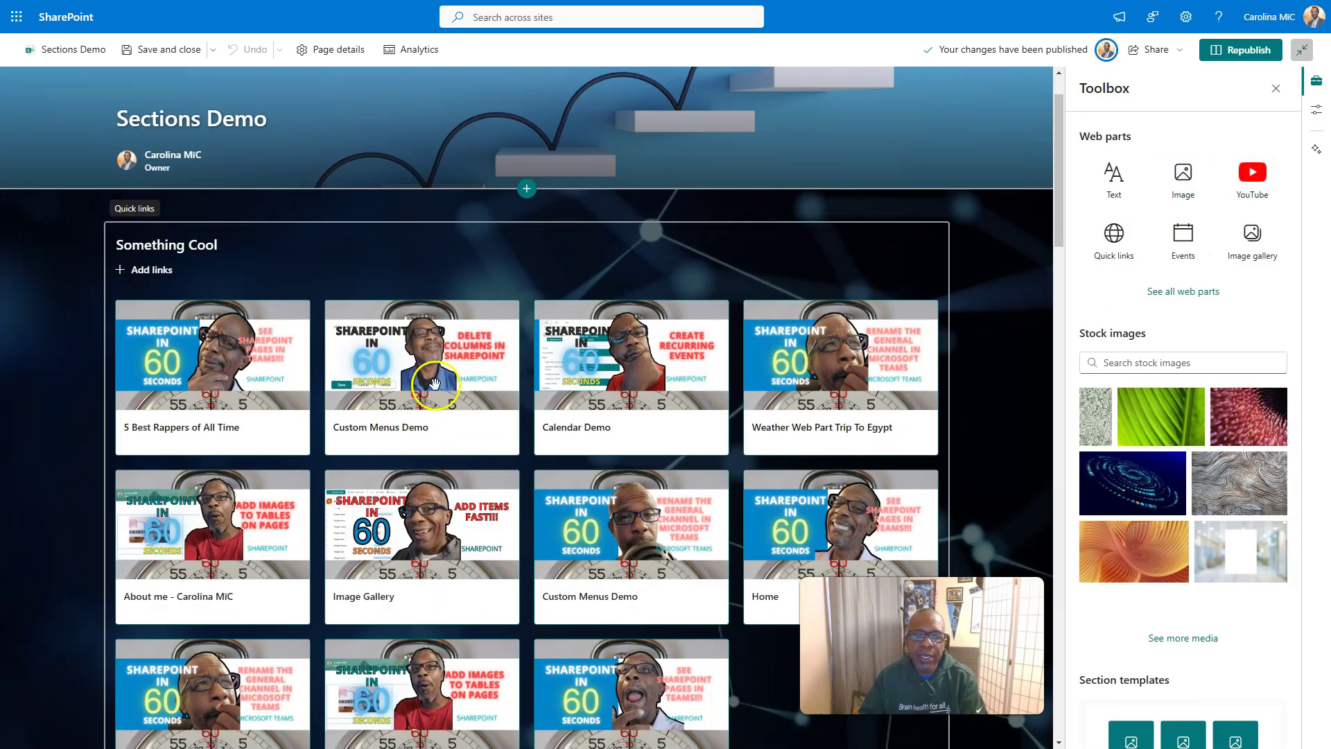
left_click(267, 401)
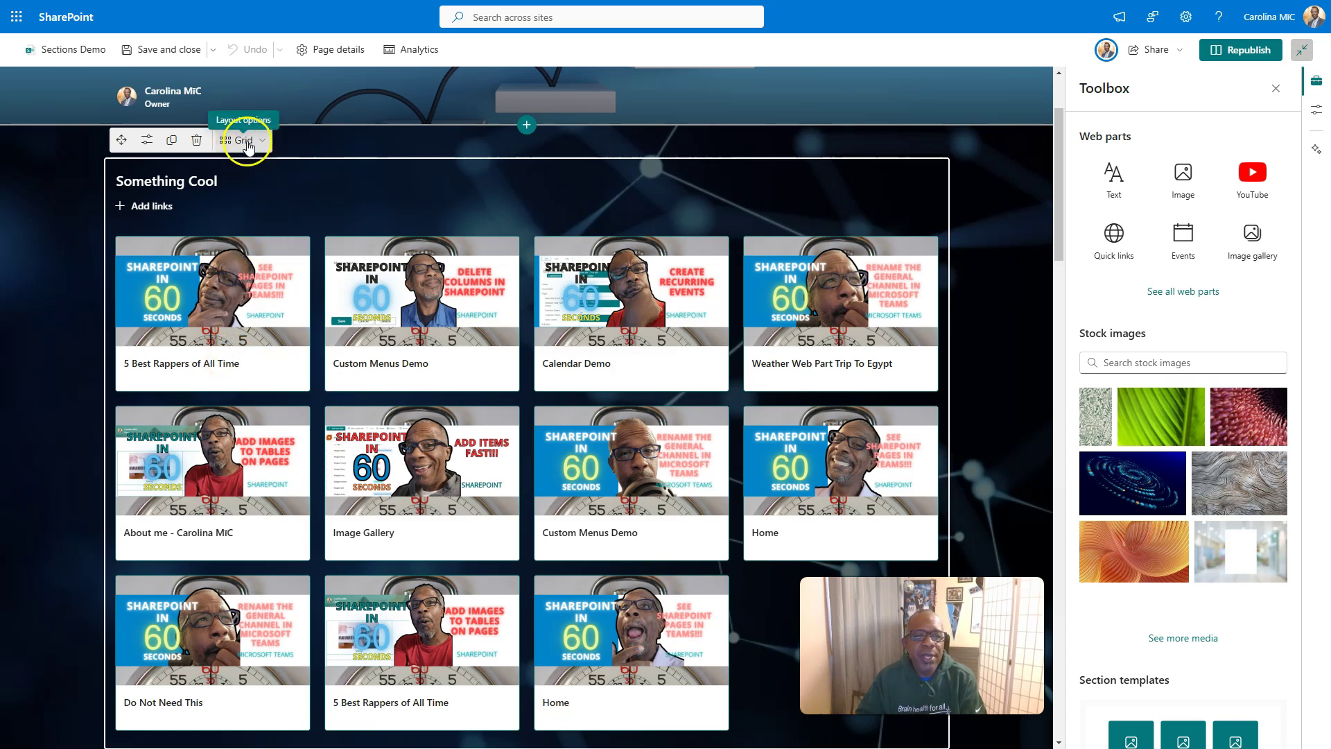
left_click(247, 142)
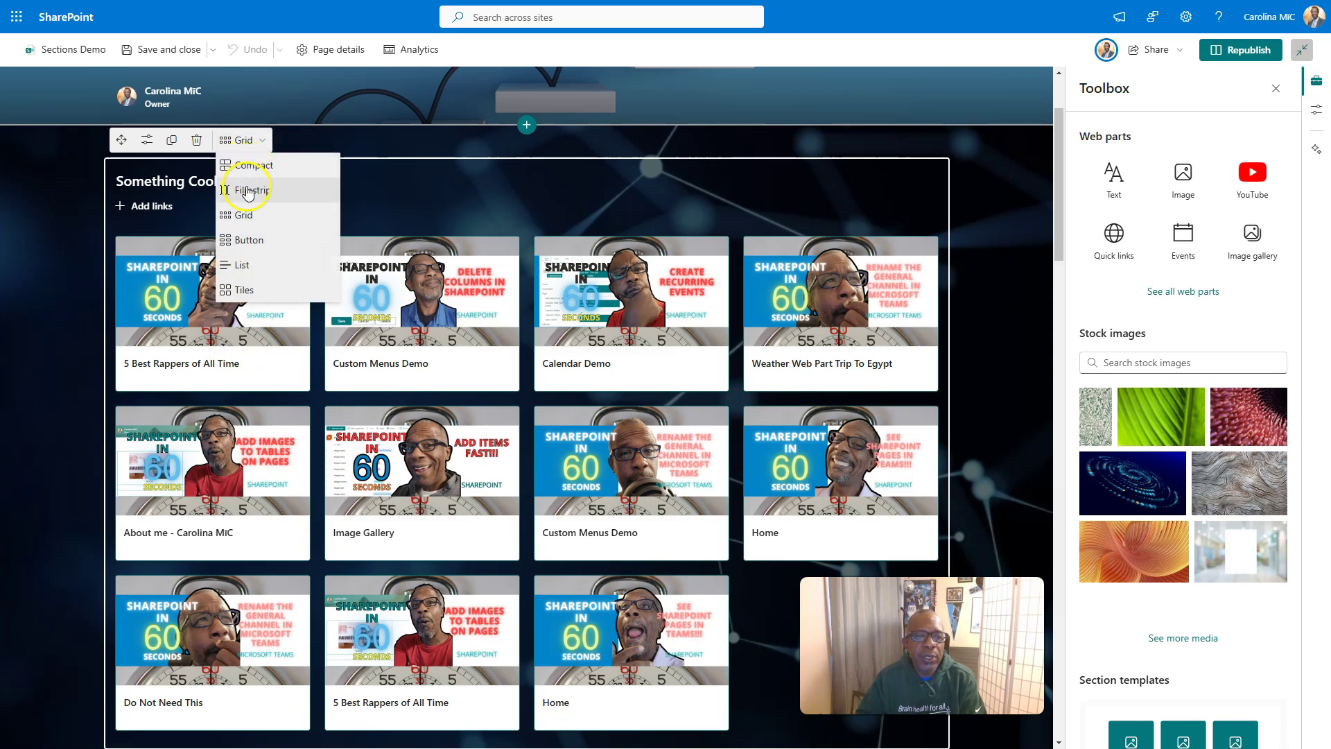
left_click(257, 211)
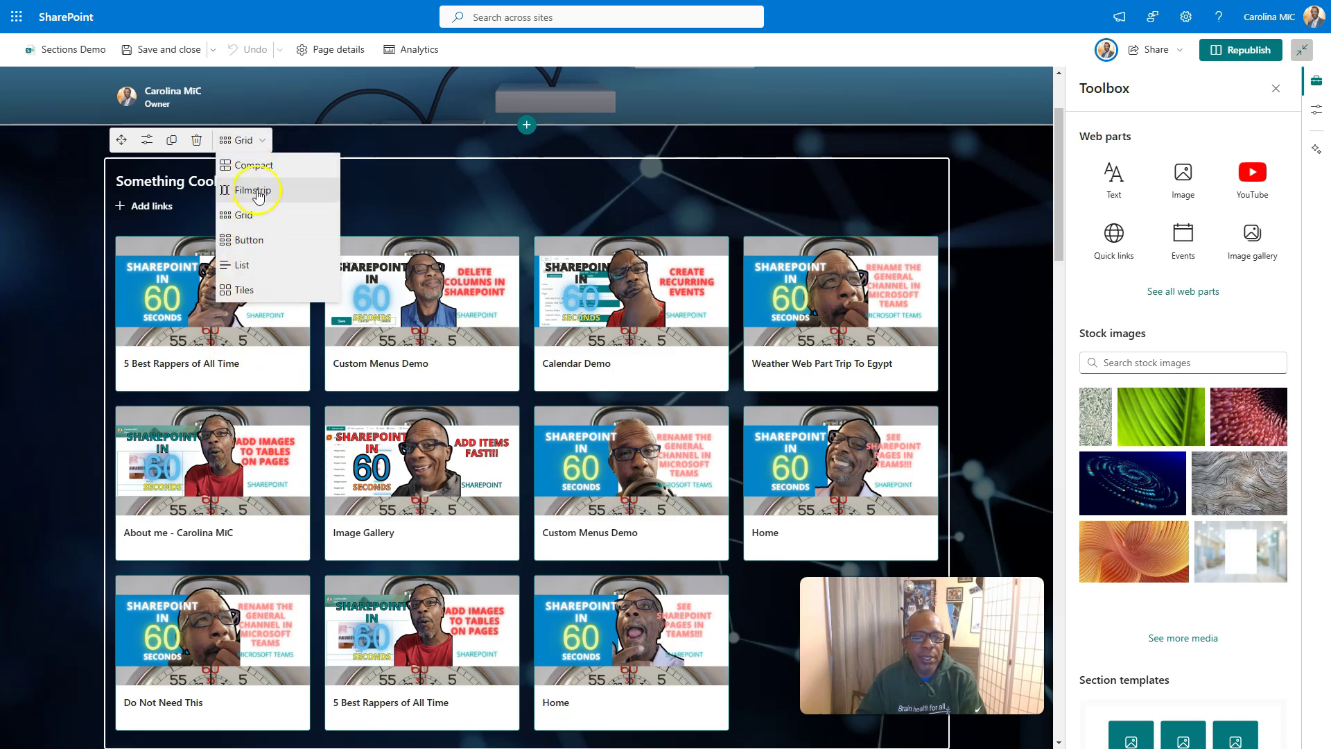
left_click(356, 196)
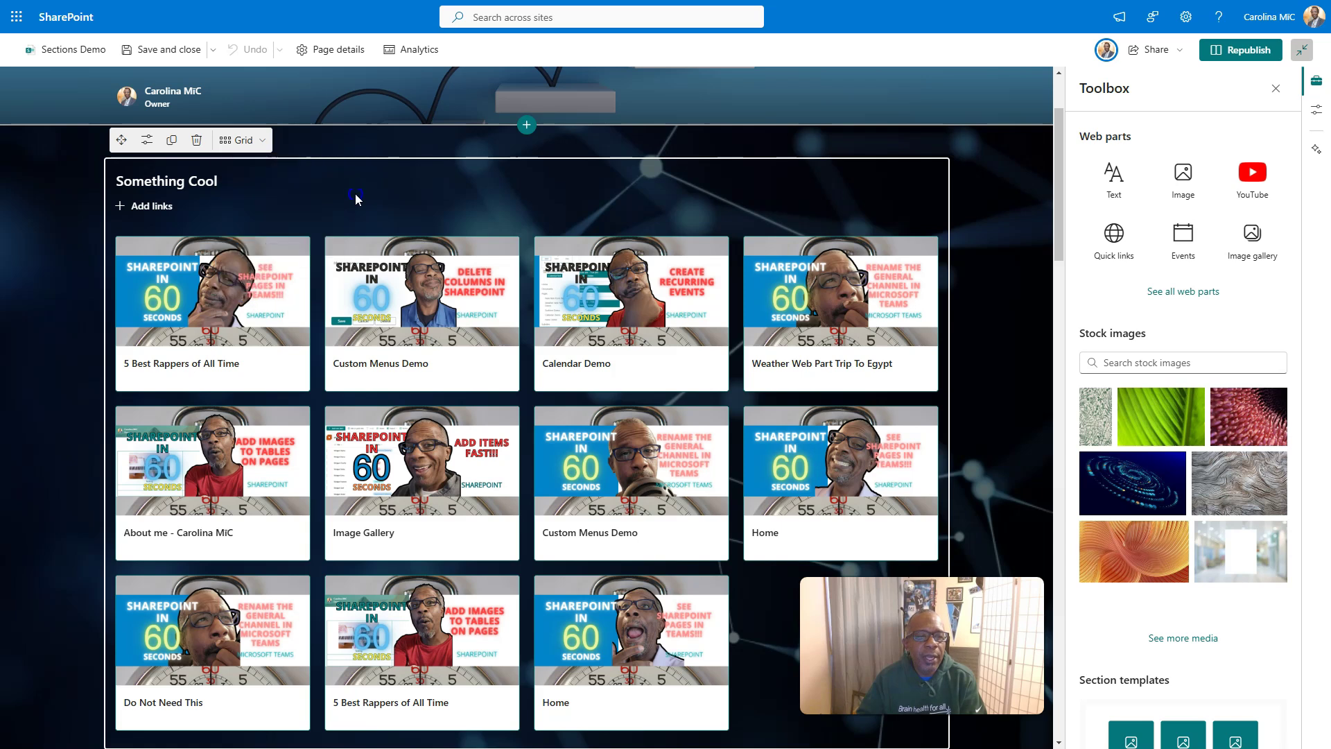
Edit the 5 Best Rappers of All Time link and toggle 'Open link in a new tab'
left_click(206, 347)
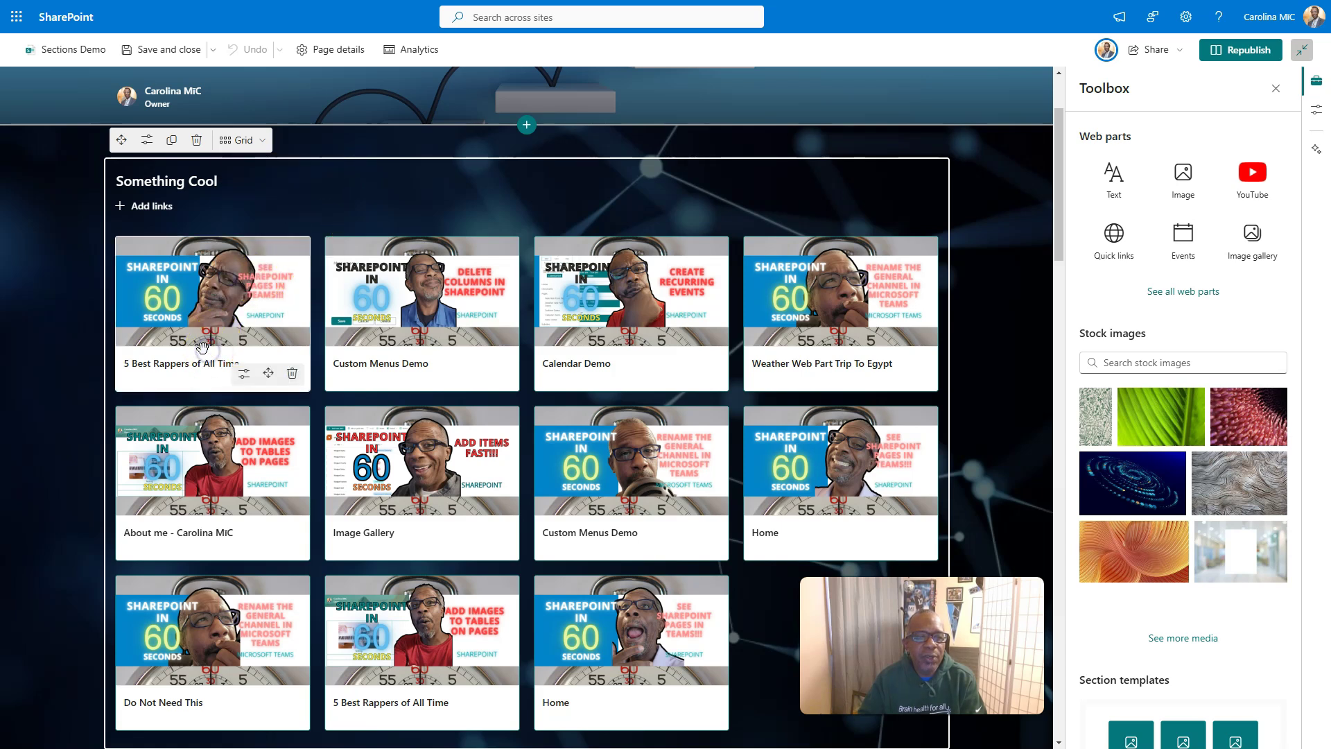
left_click(243, 376)
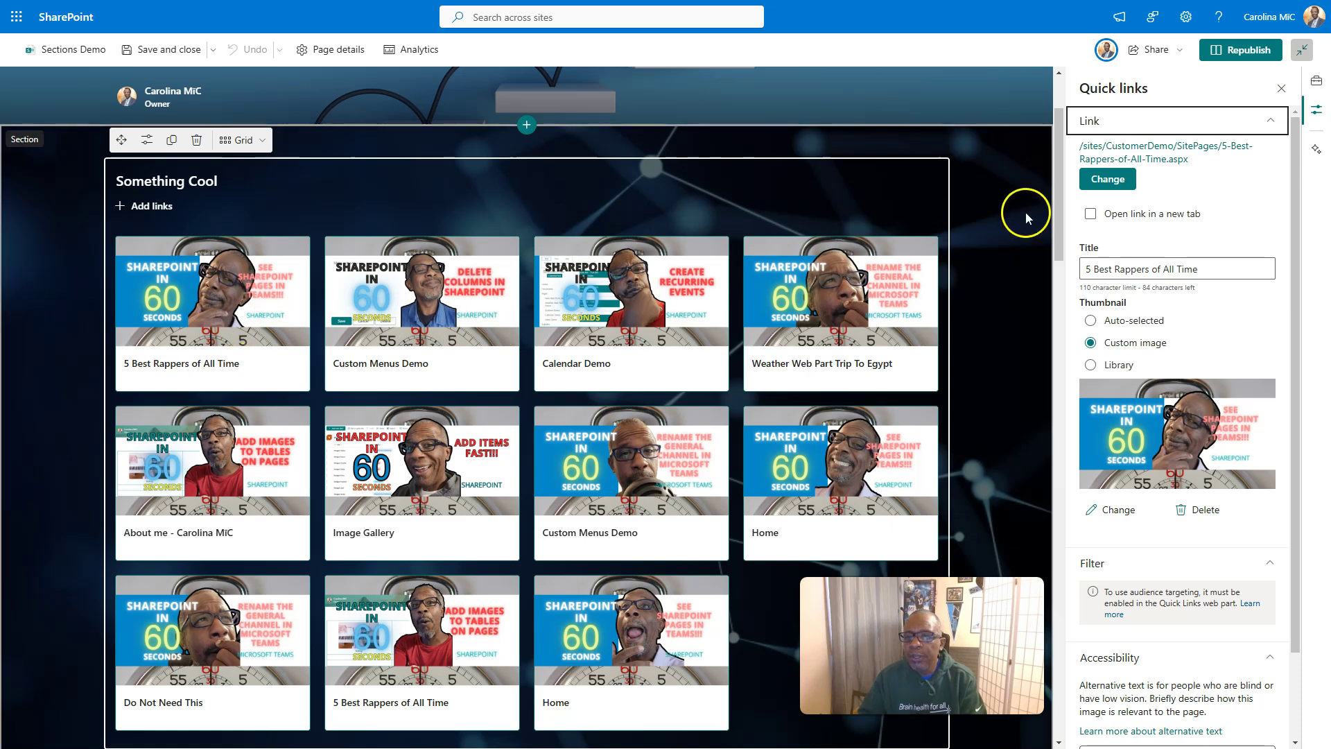
left_click(1090, 216)
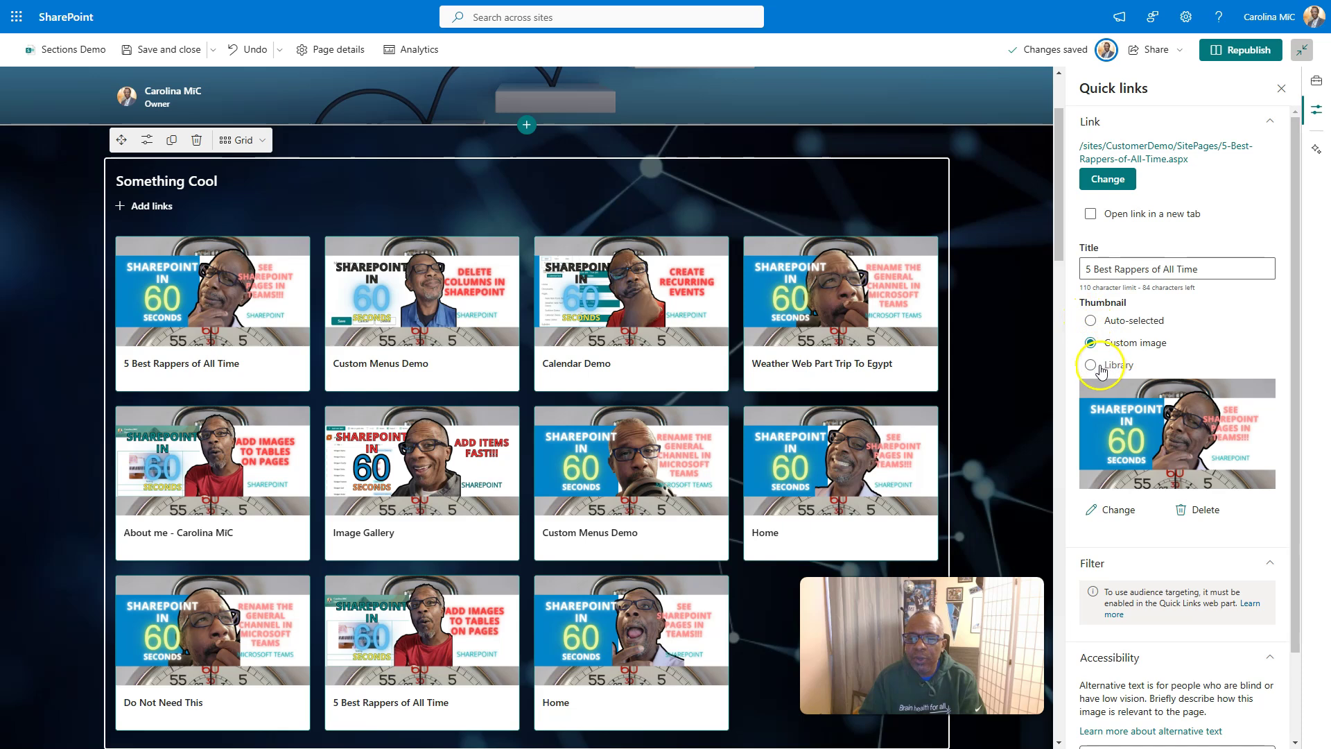
left_click(1090, 322)
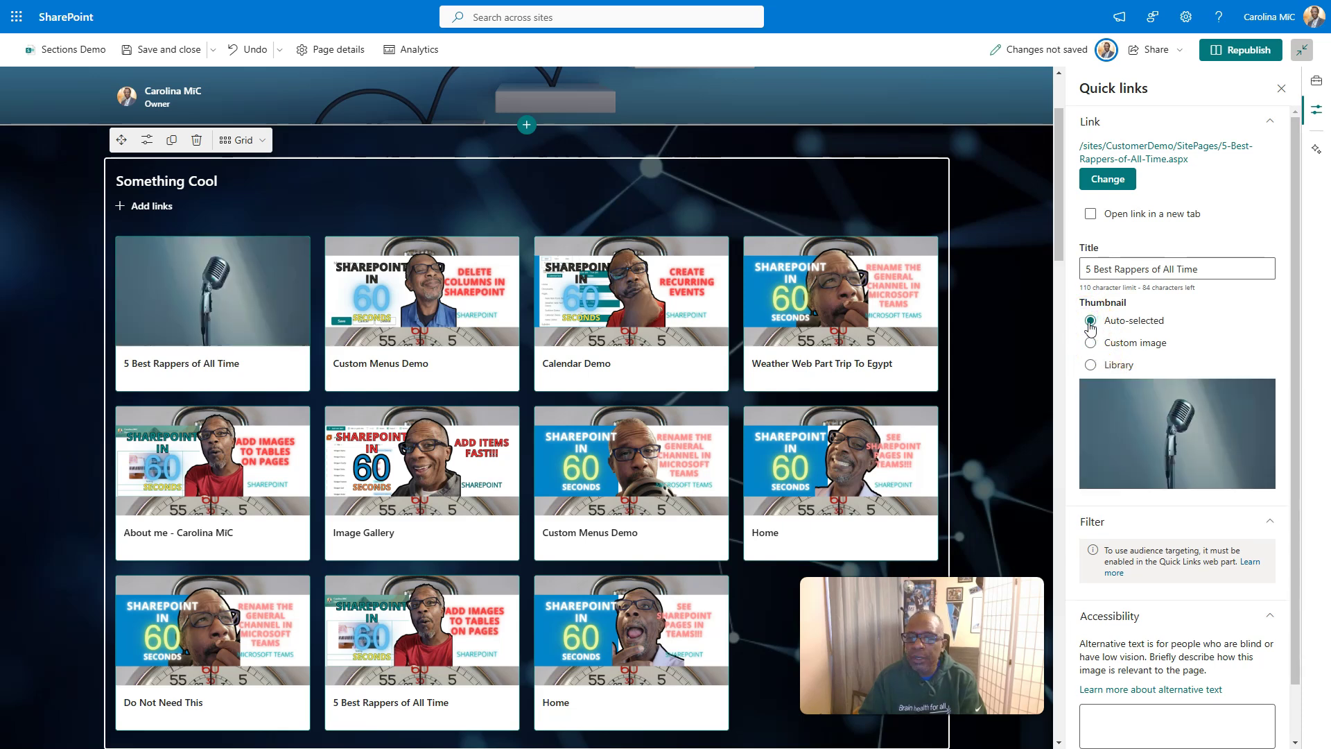
left_click(1090, 342)
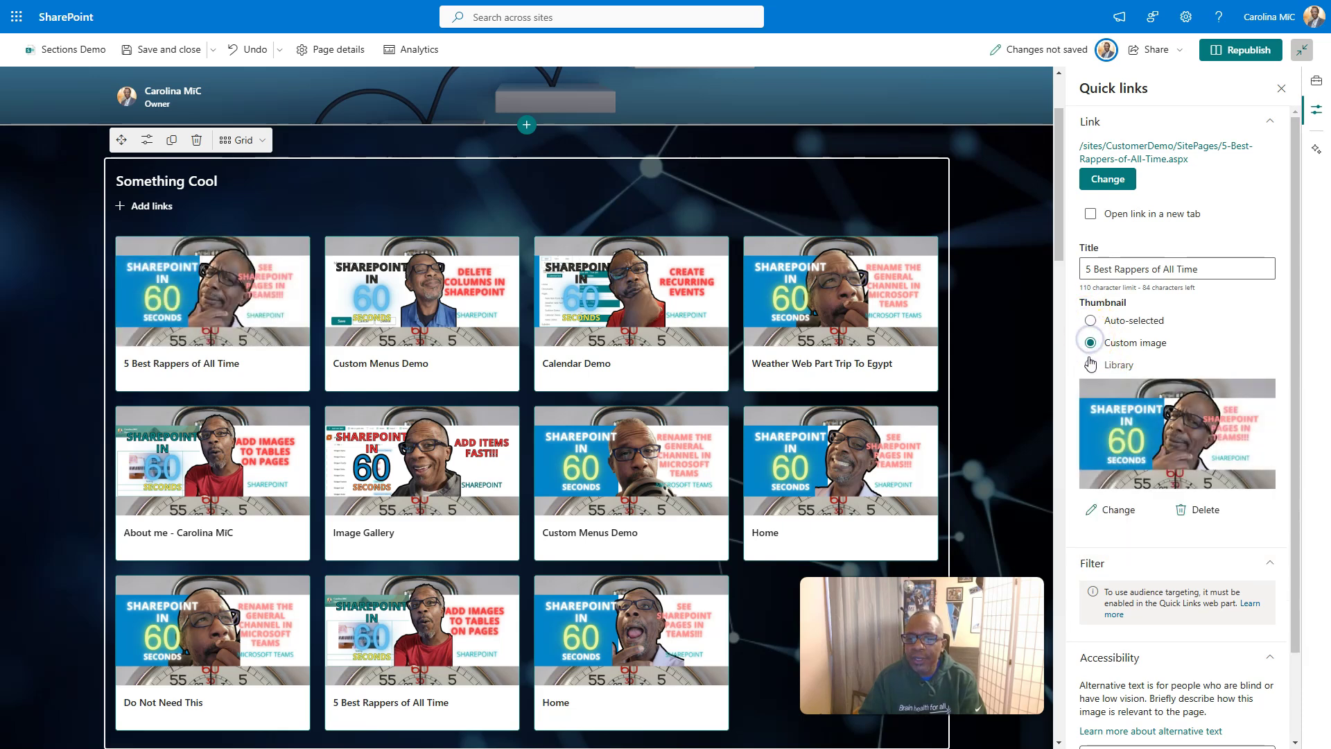
left_click(1089, 364)
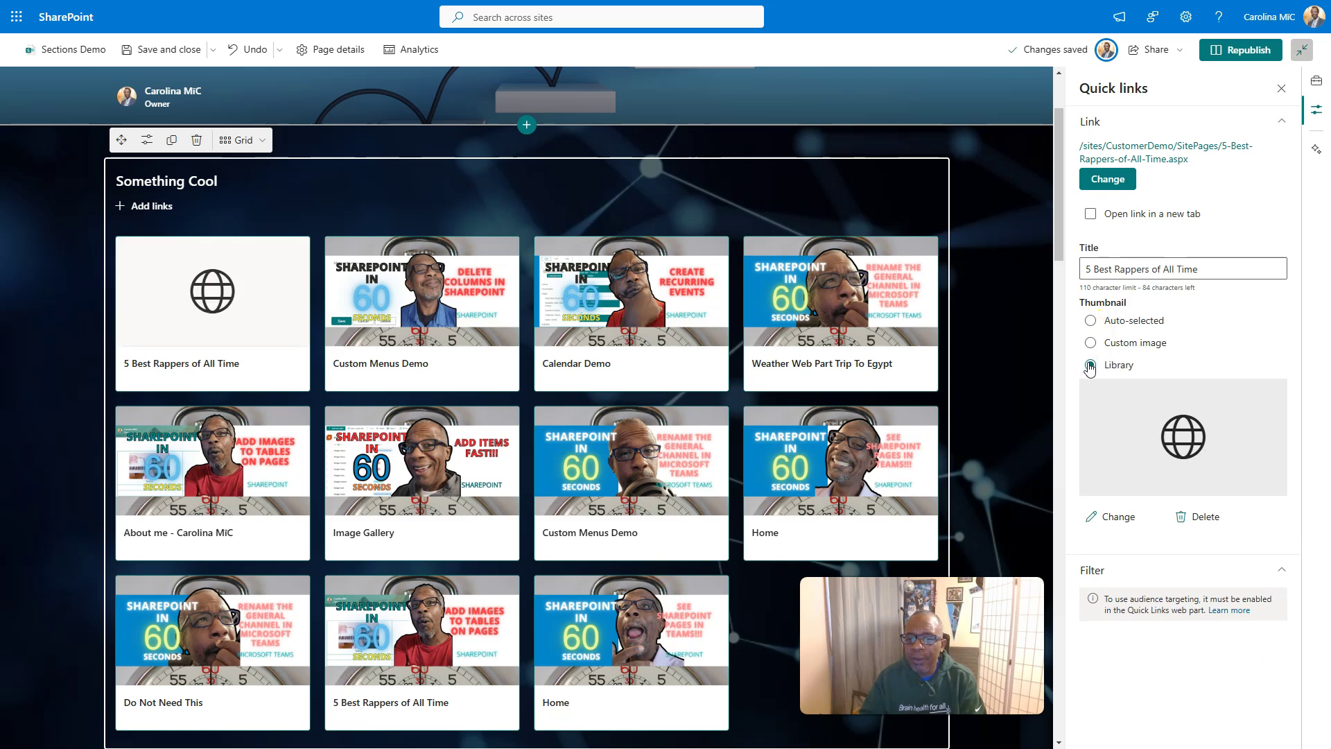
left_click(1123, 527)
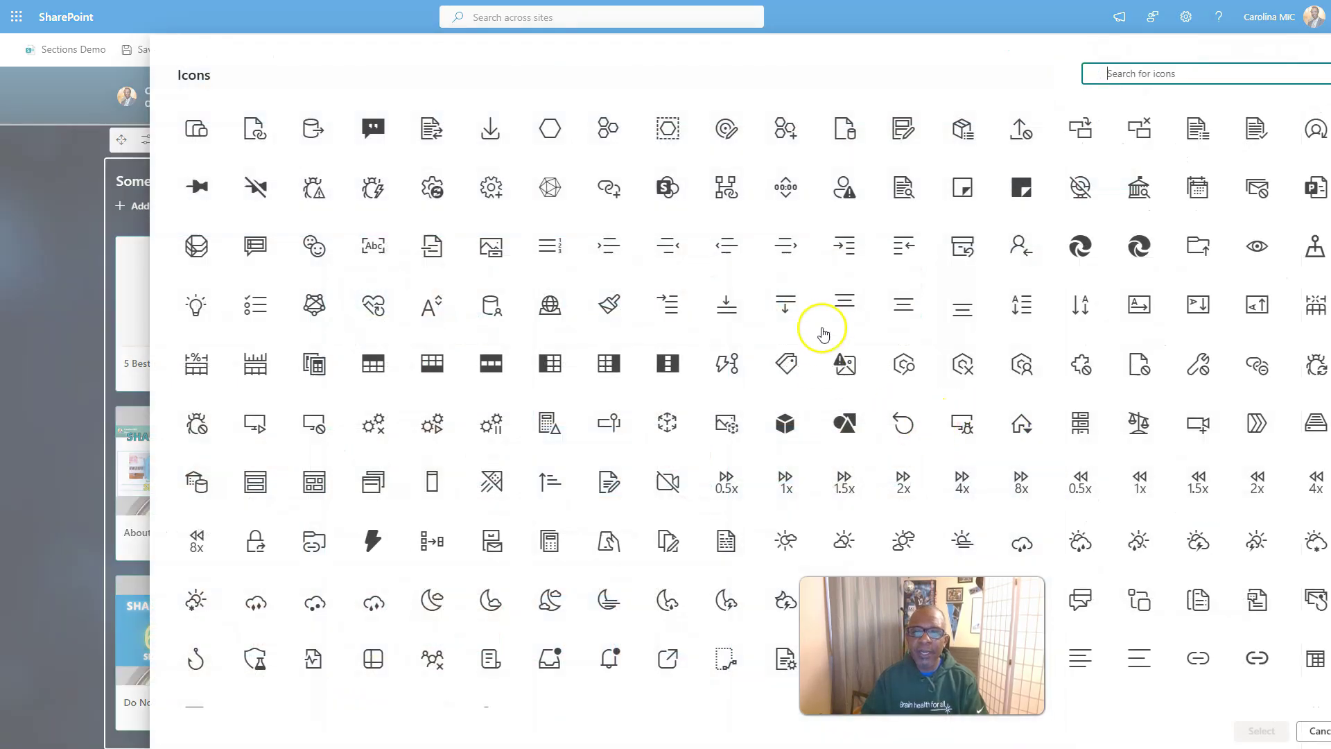
left_click(1149, 72)
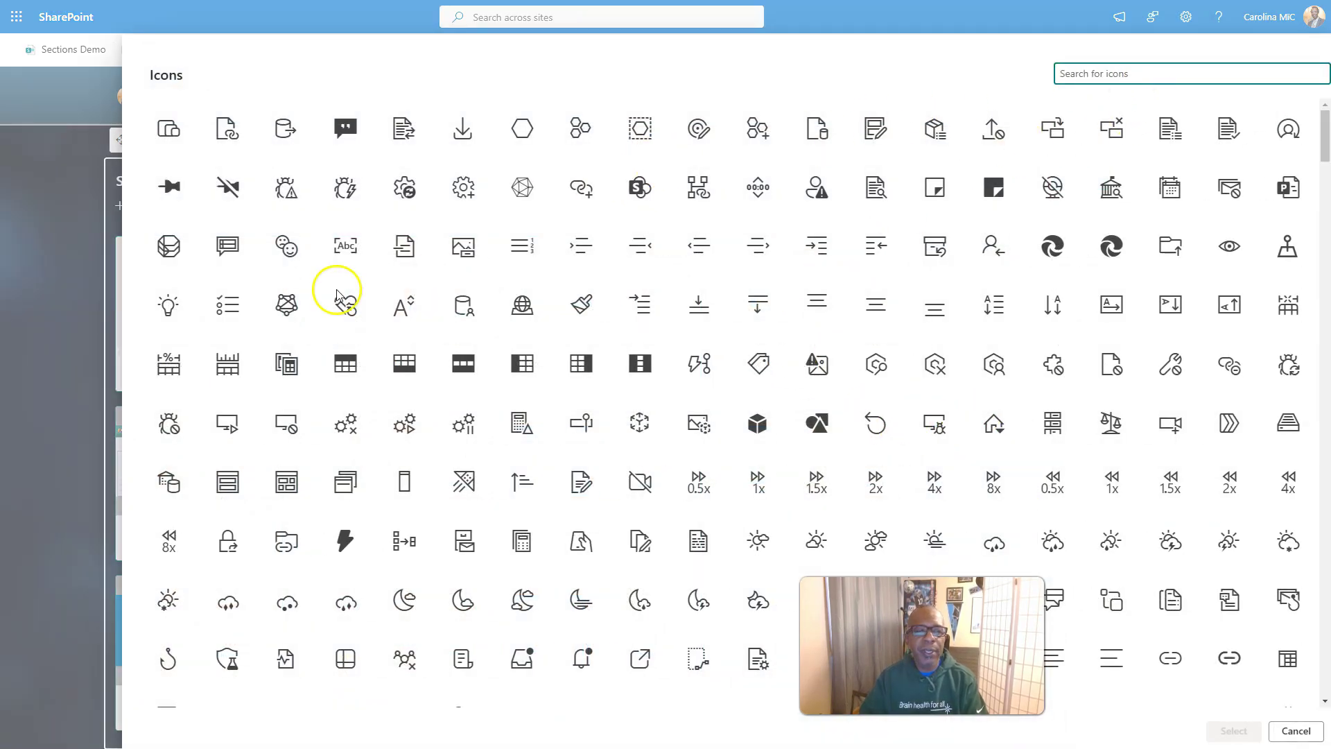
left_click(85, 378)
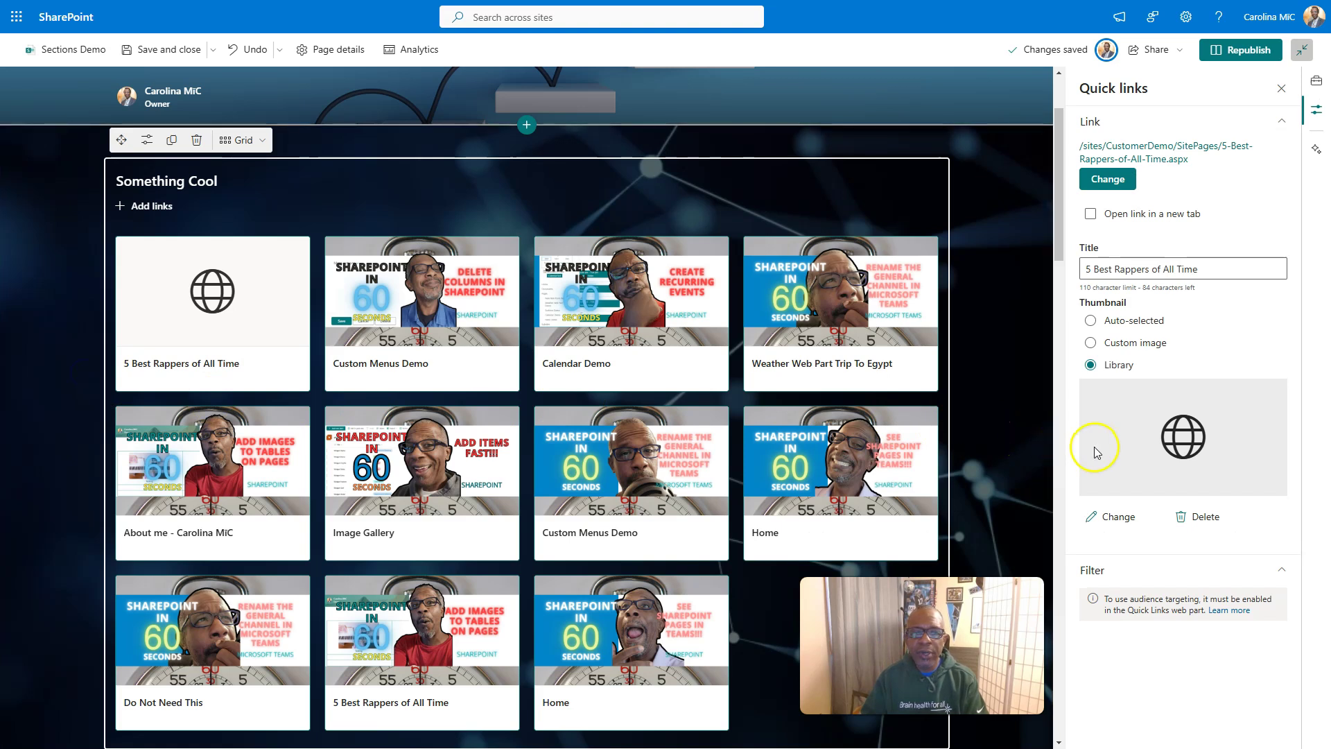
left_click(1092, 344)
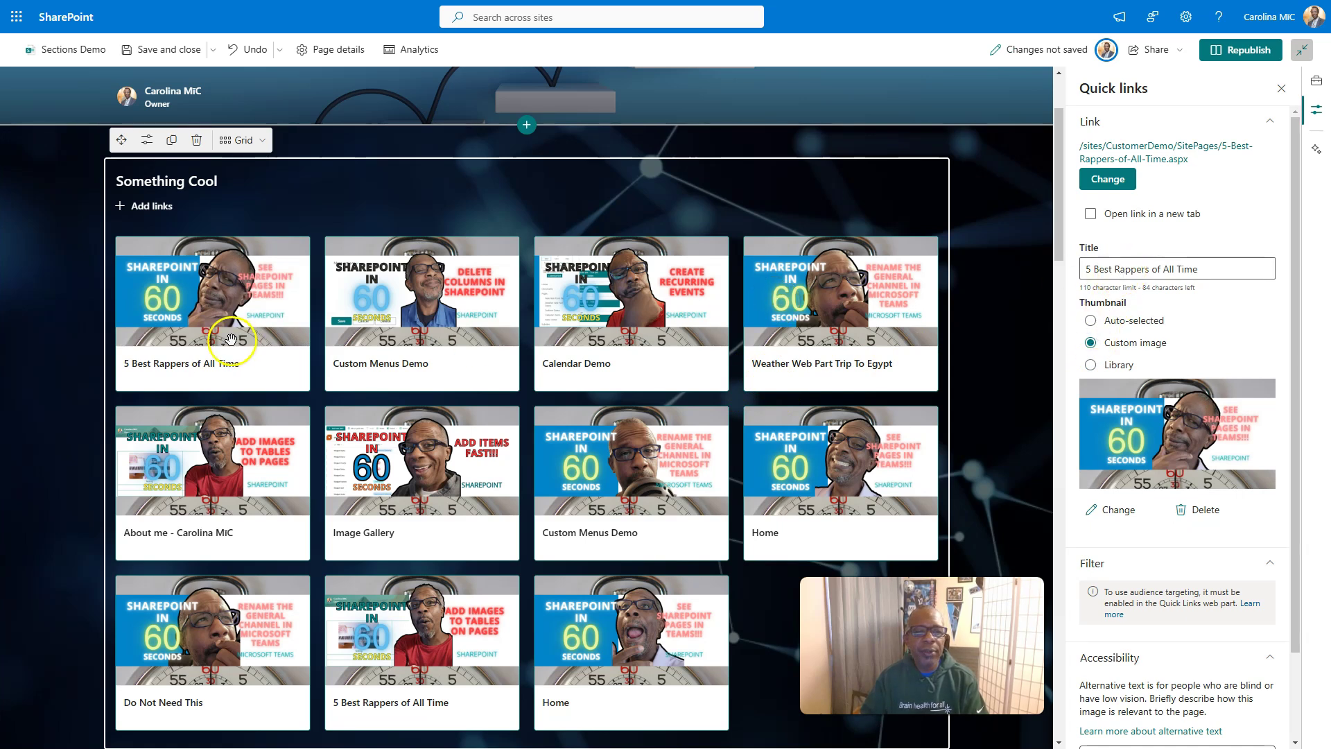
Switch Something Cool to the Compact layout and bring up its Layout options pane
left_click(246, 142)
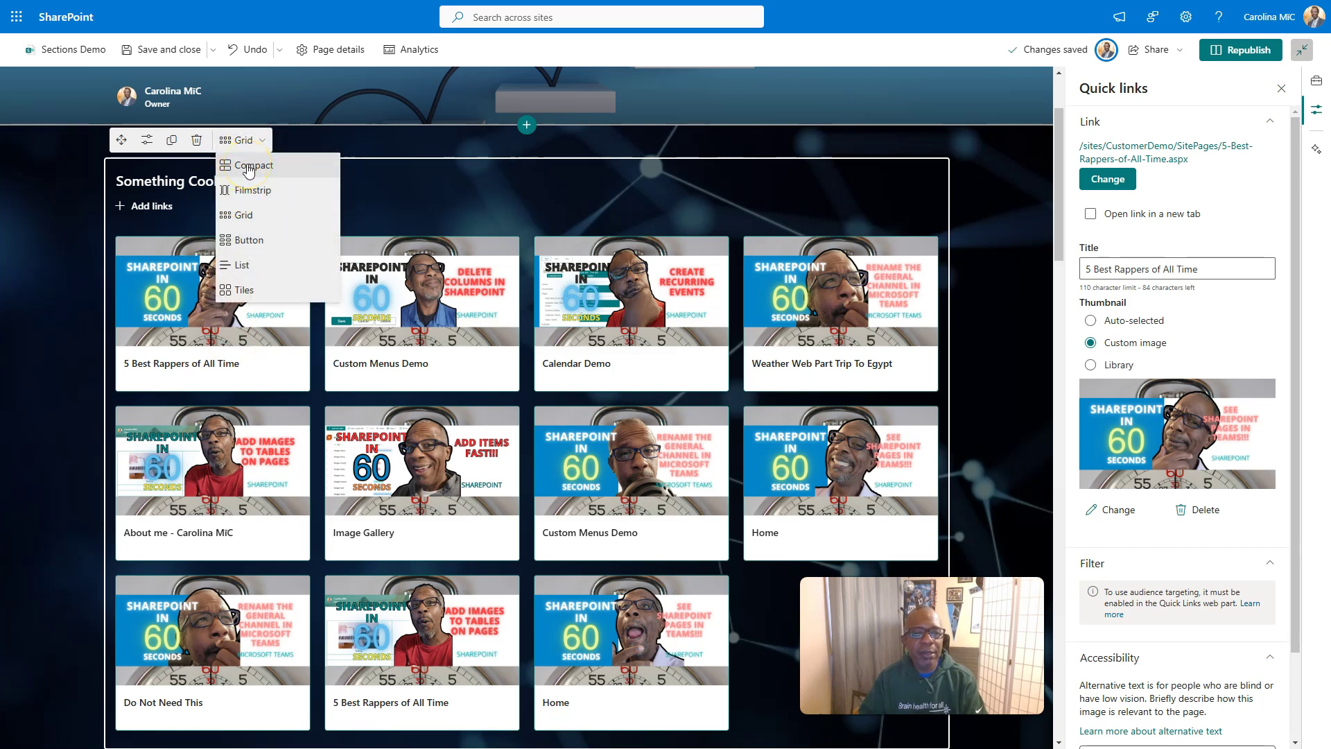
left_click(249, 167)
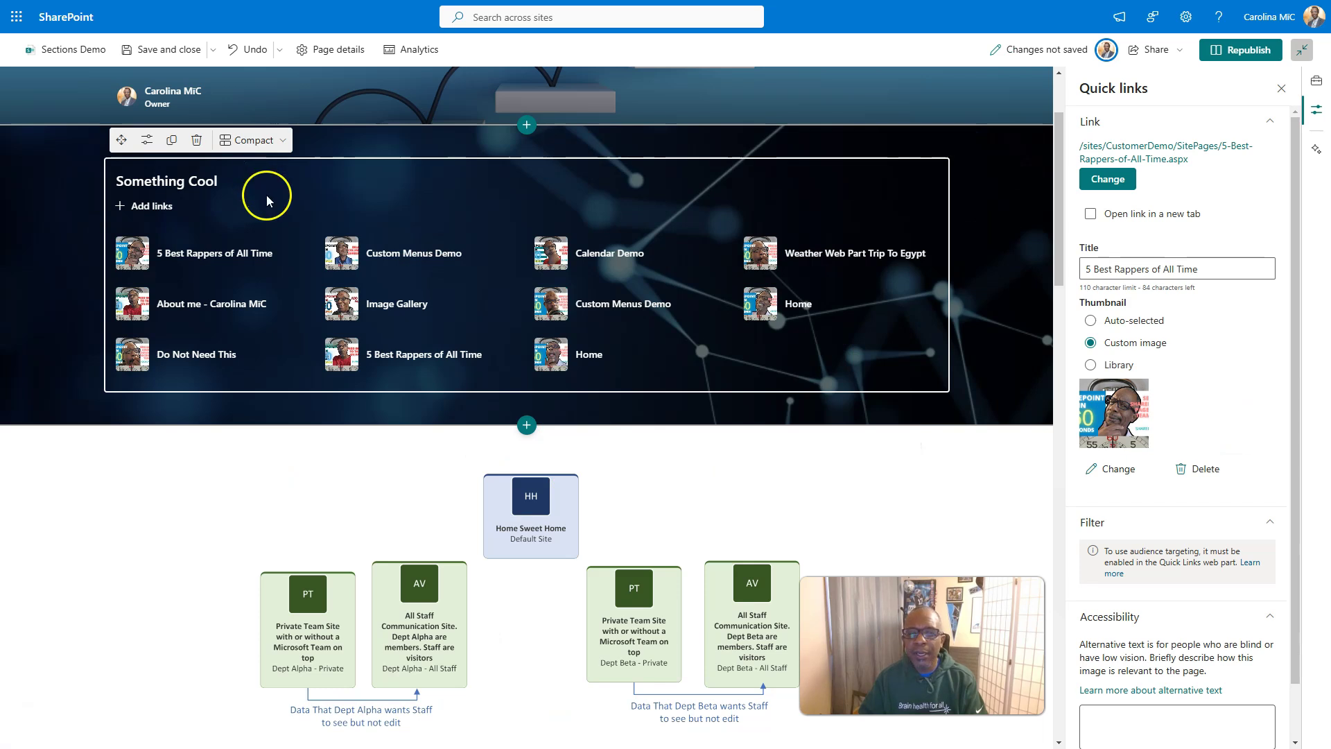
left_click(147, 141)
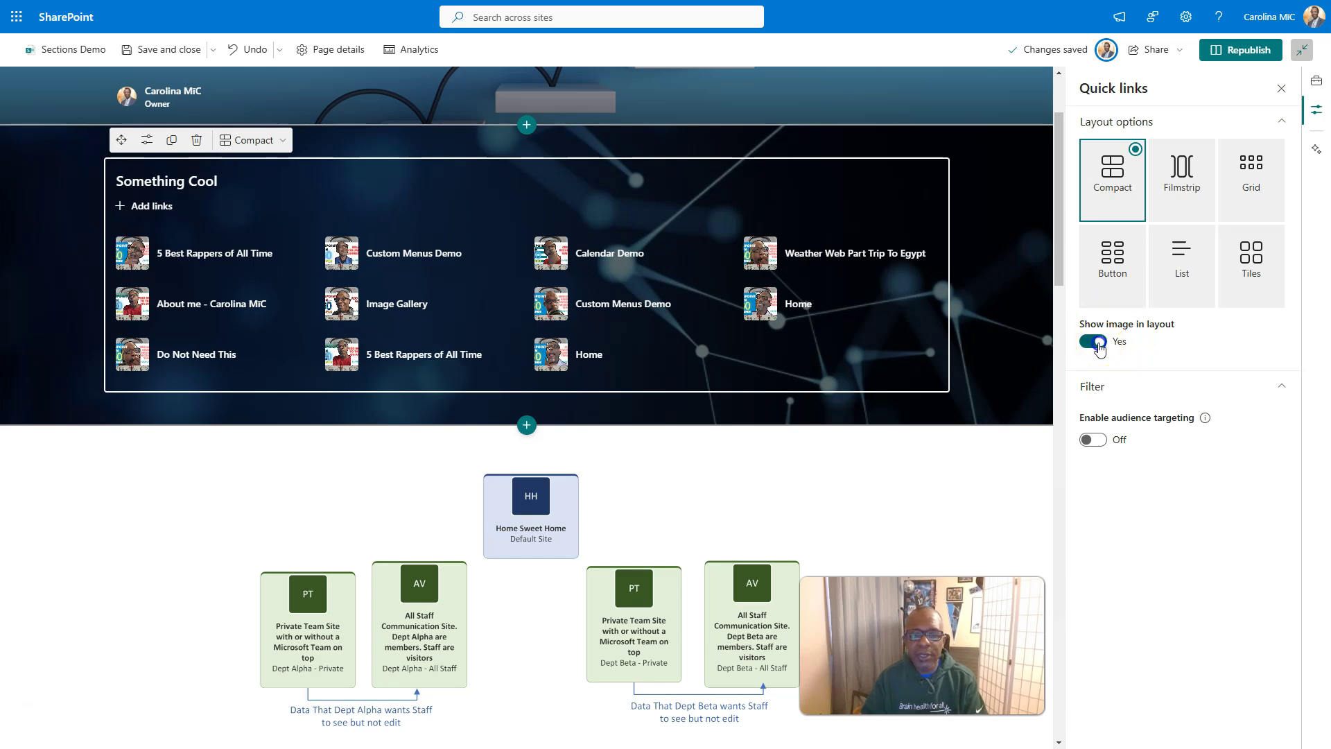
Hide link images, page through a Filmstrip trial, then set the quick links to Grid
left_click(1095, 342)
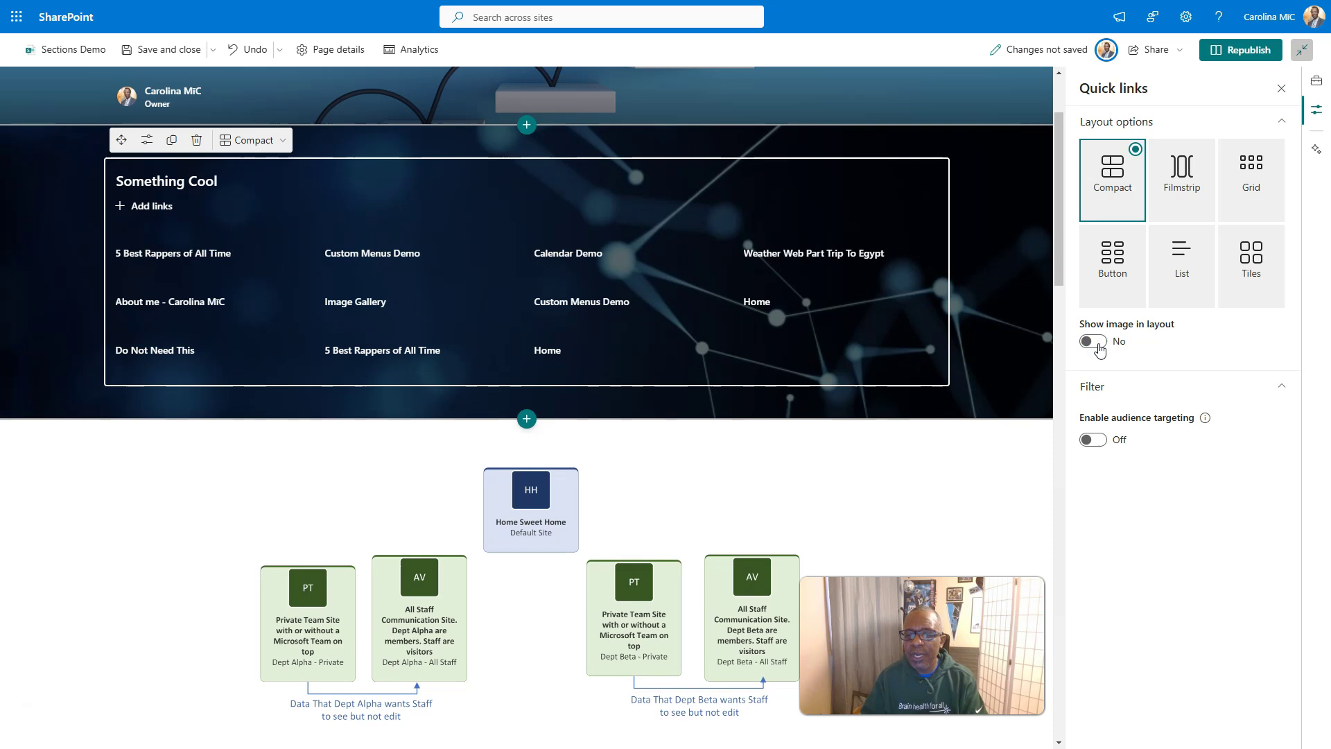
left_click(276, 140)
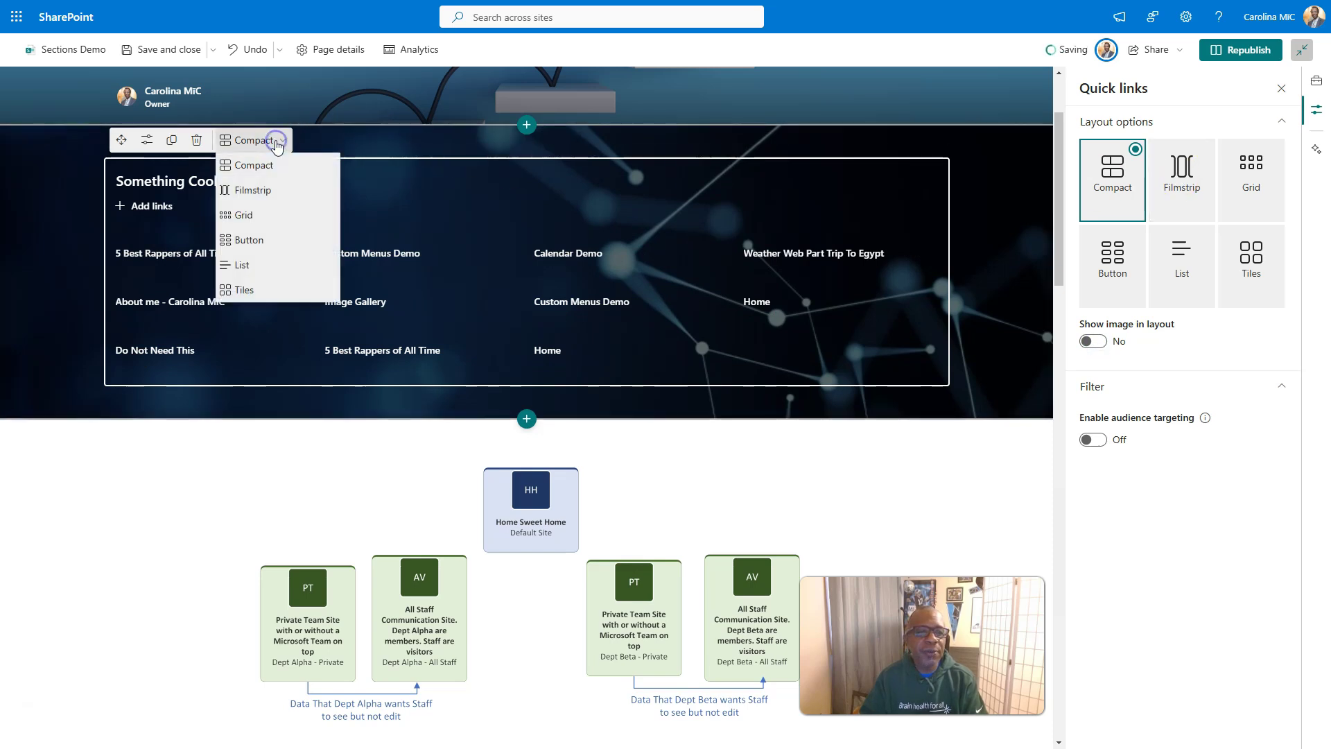
left_click(250, 190)
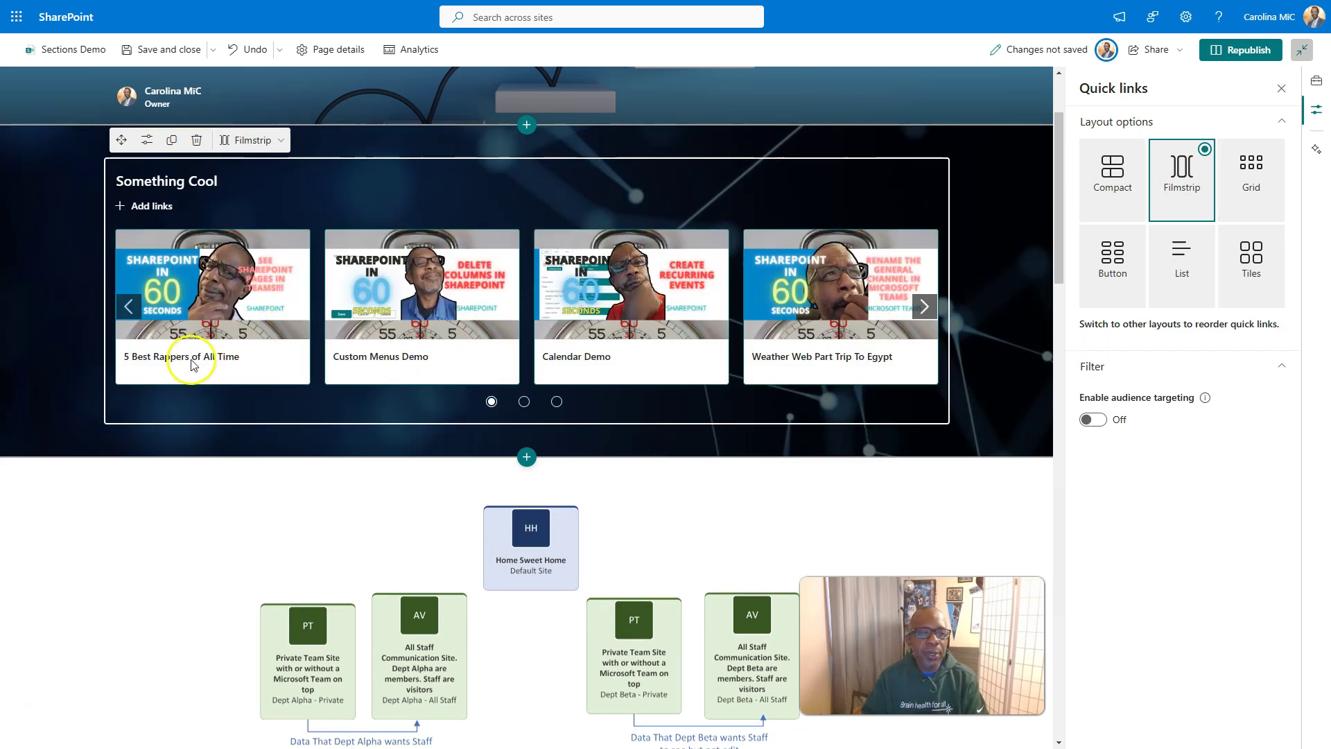
left_click(925, 307)
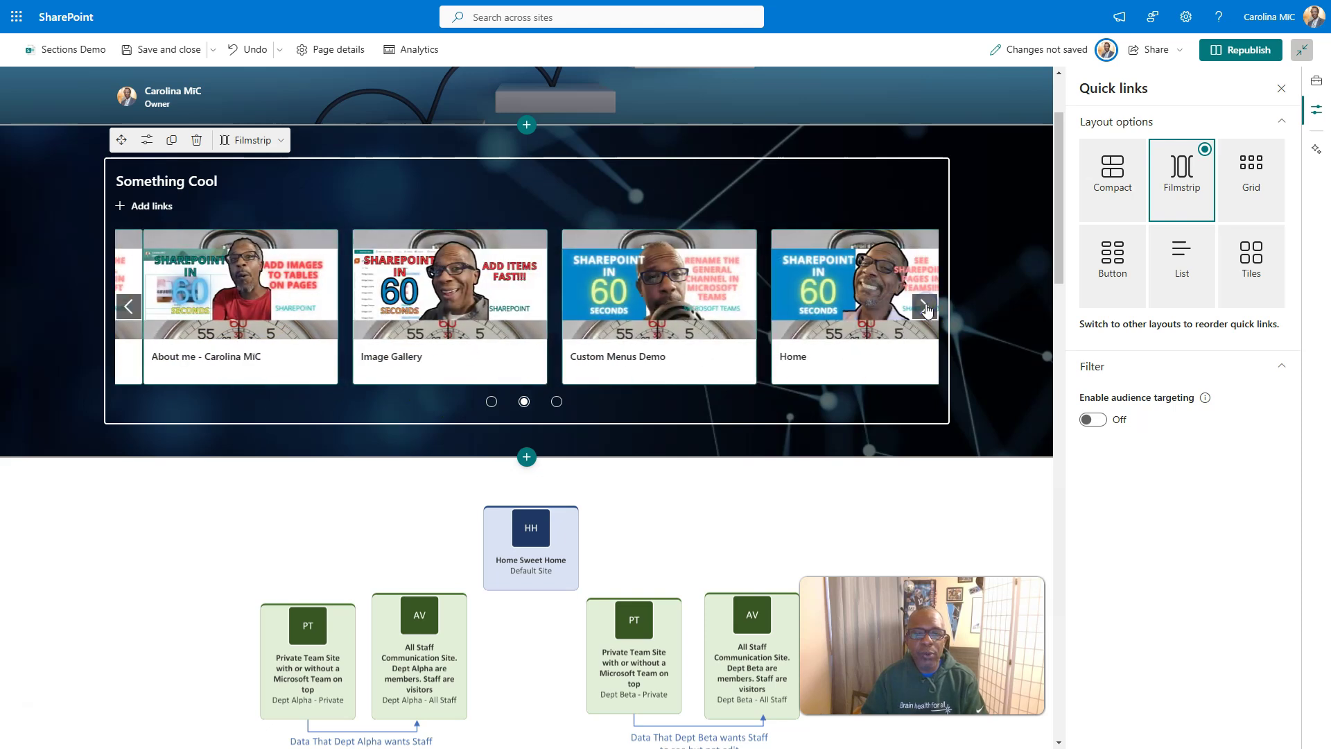
left_click(556, 402)
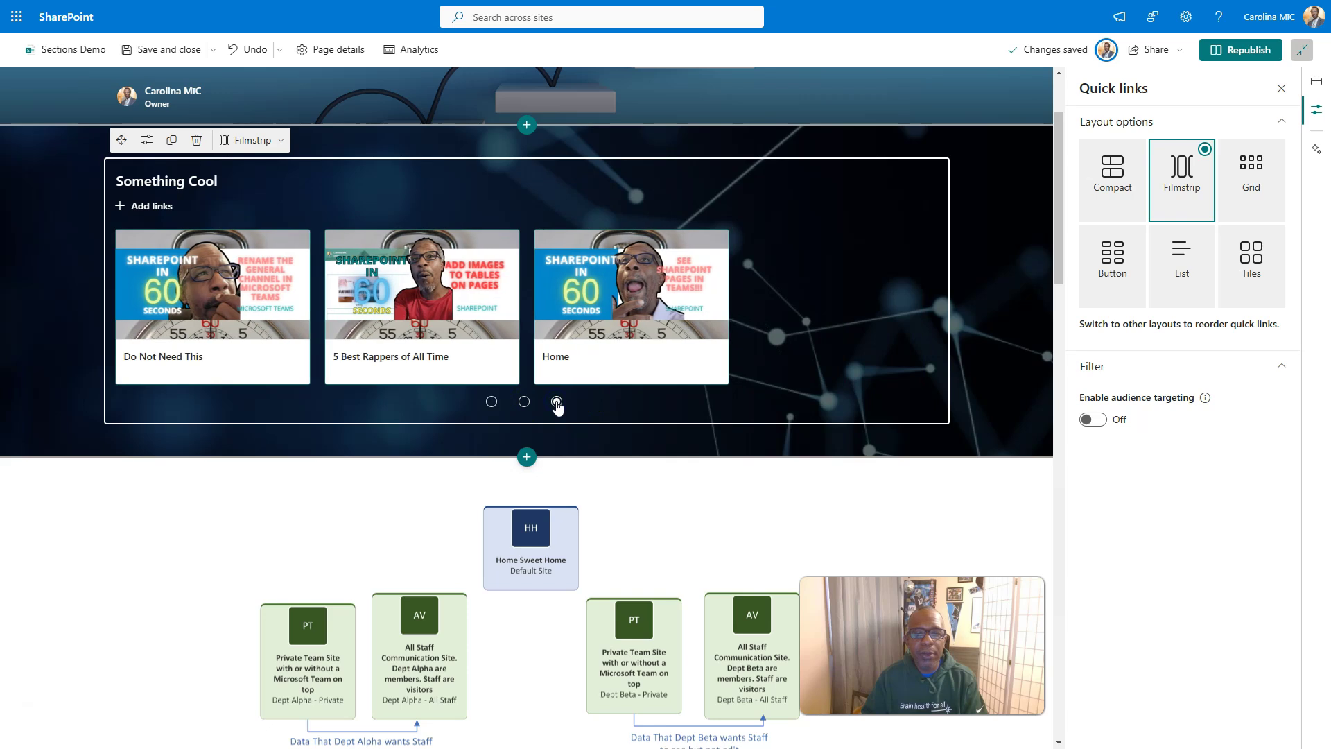
left_click(1251, 174)
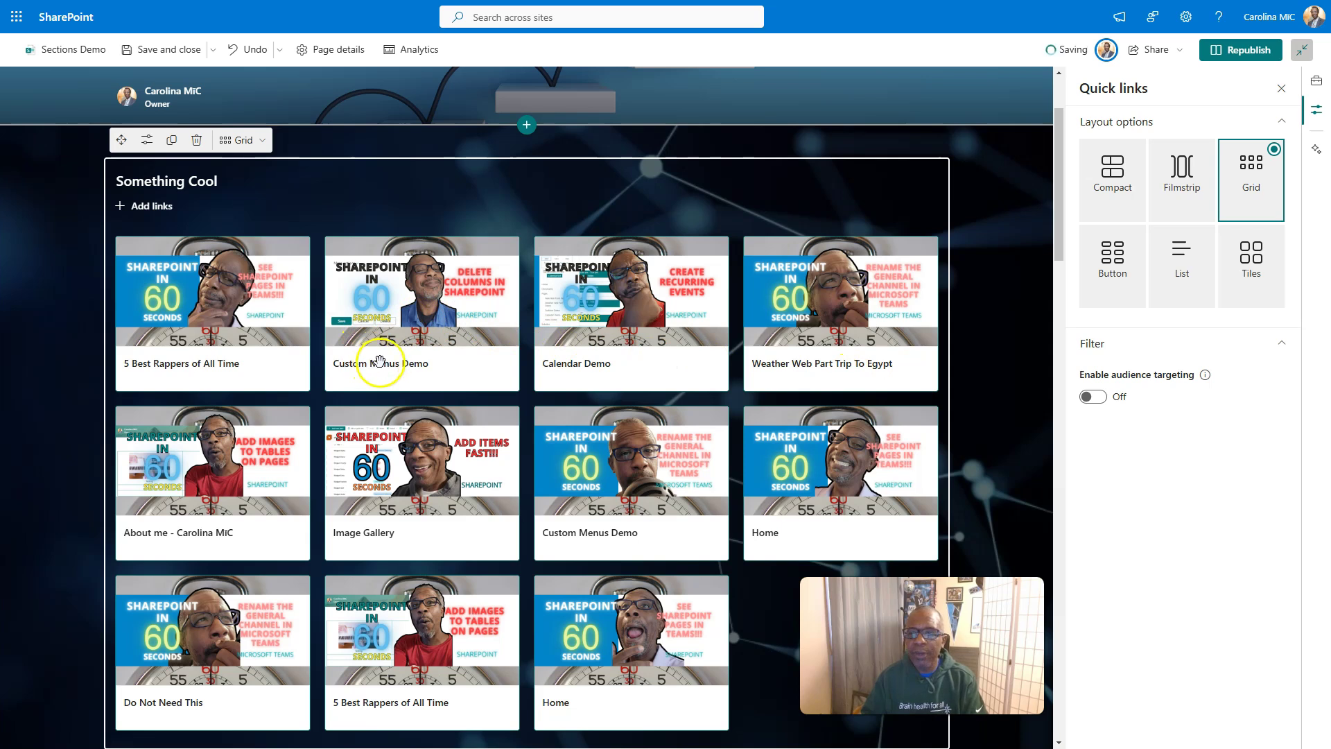
Switch Something Cool to the Button layout with Show descriptions turned on
left_click(1103, 259)
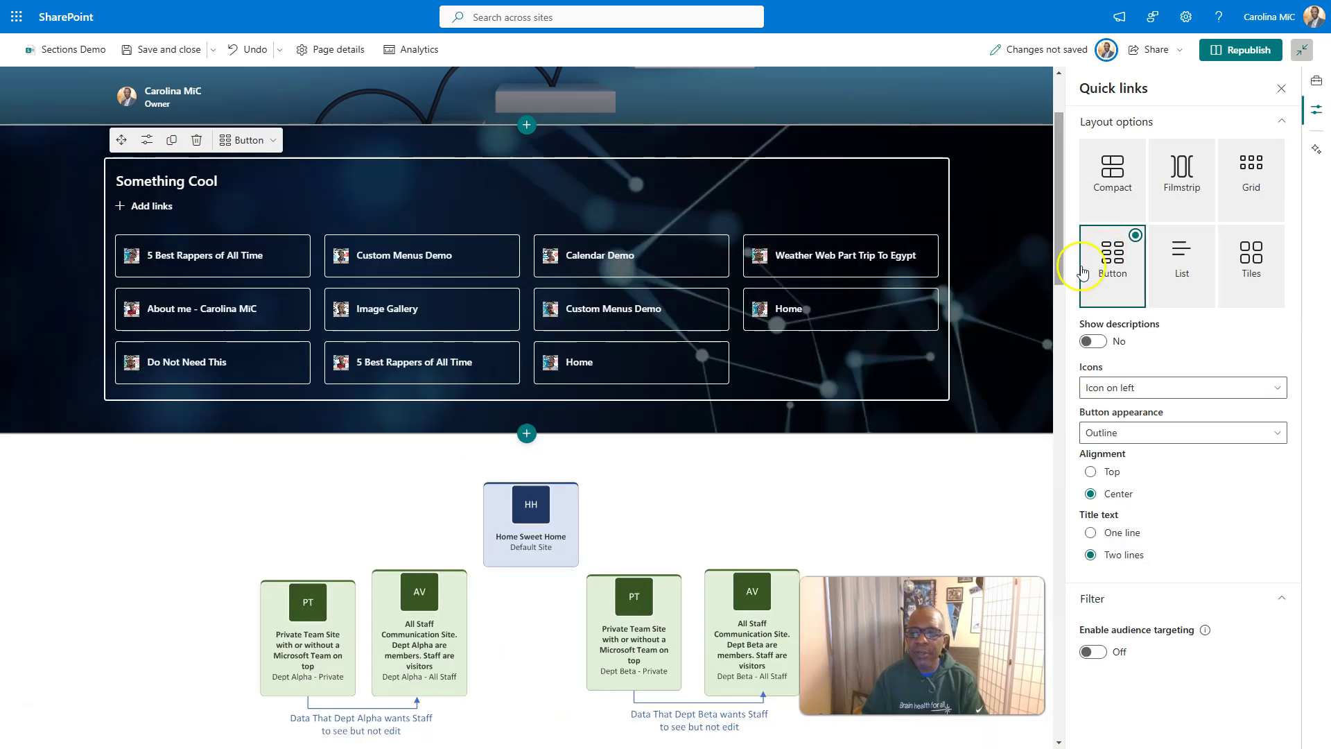
left_click(1092, 342)
left_click(1094, 343)
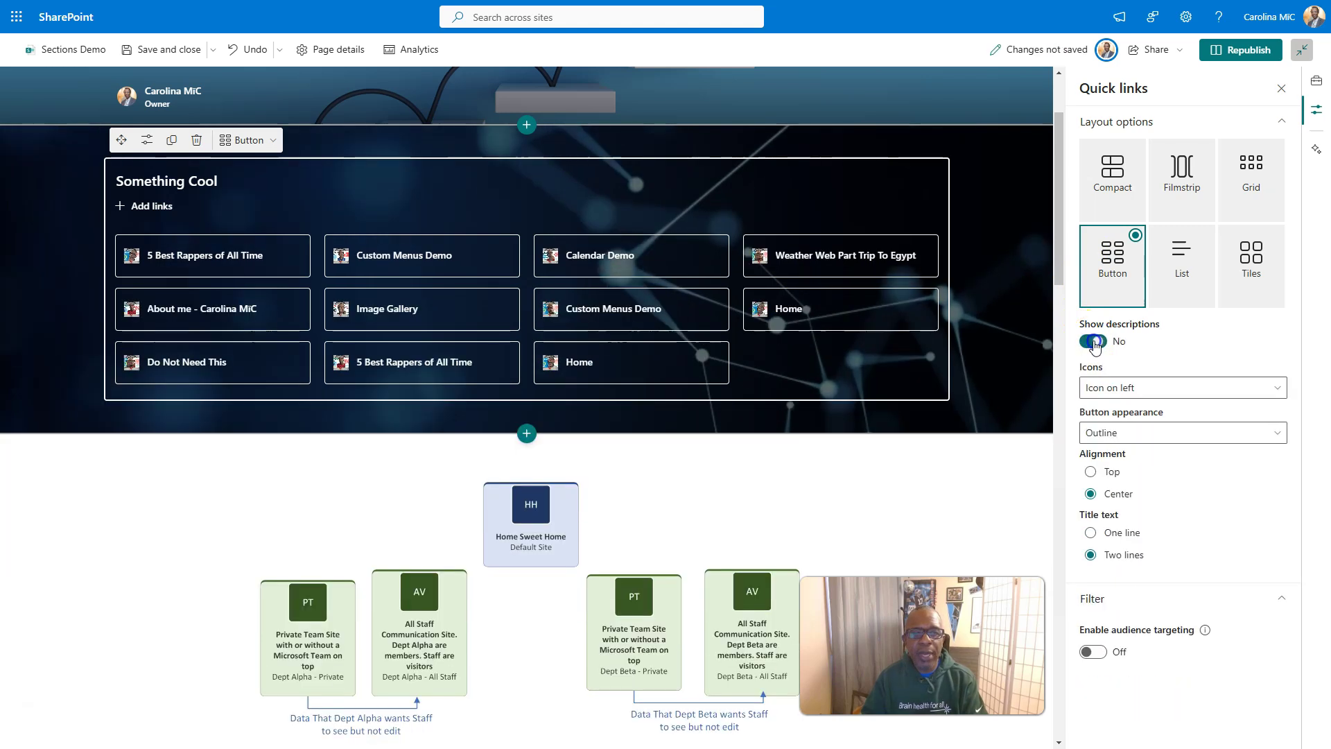
left_click(1094, 342)
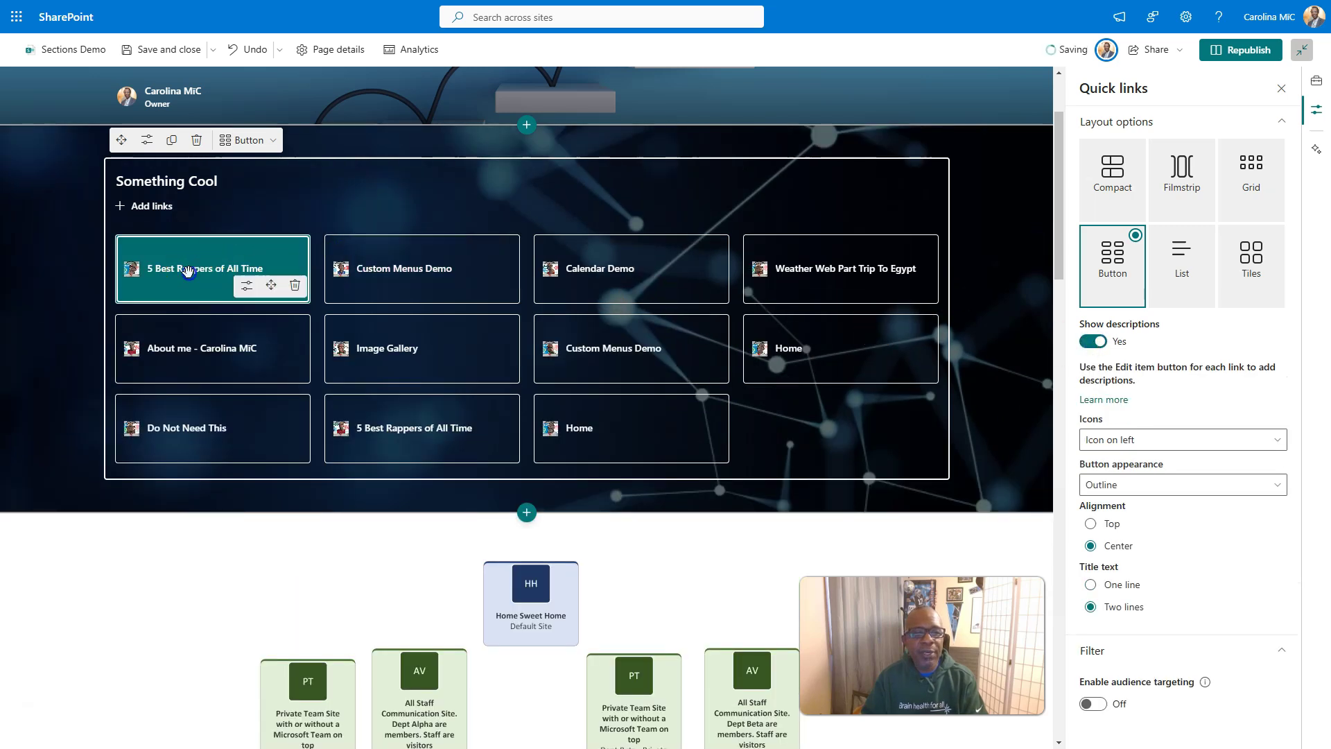
Give the first link, 5 Best Rappers of All Time, the description 'Show the description'
left_click(244, 288)
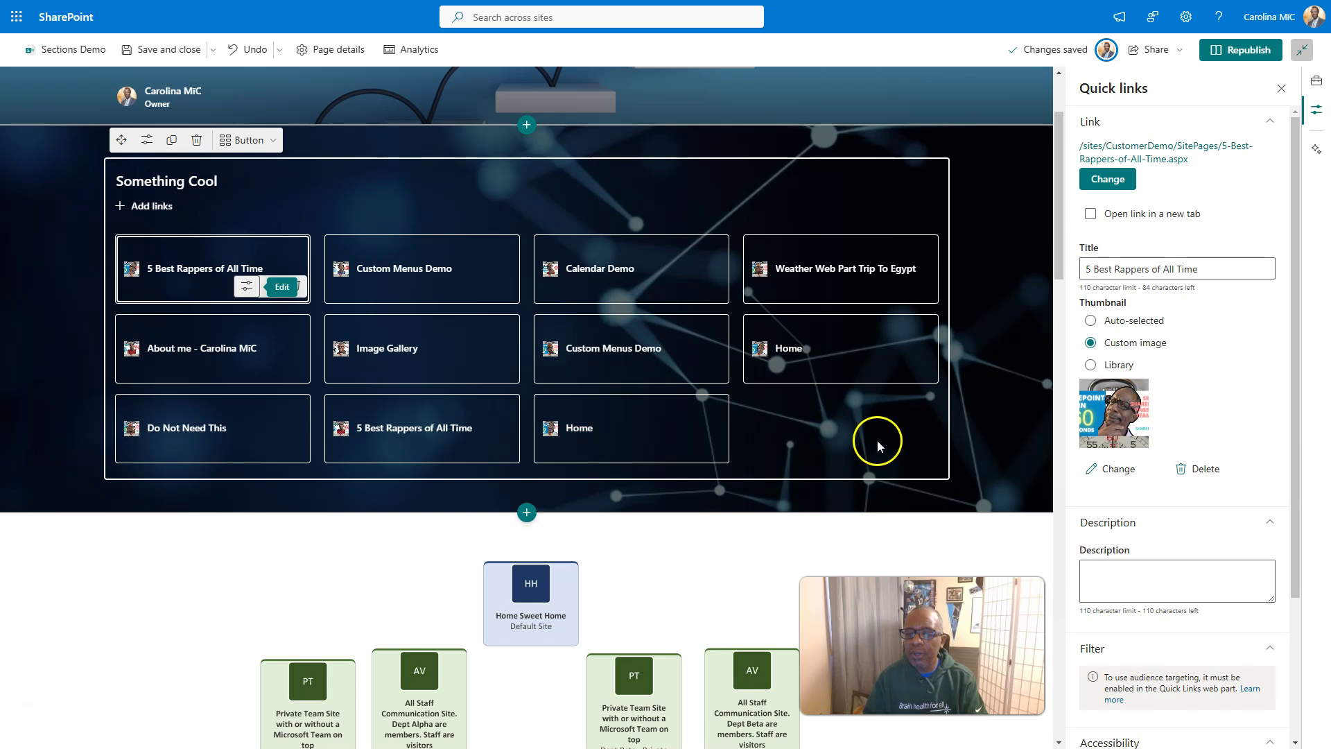
left_click(1117, 574)
type("Show the description")
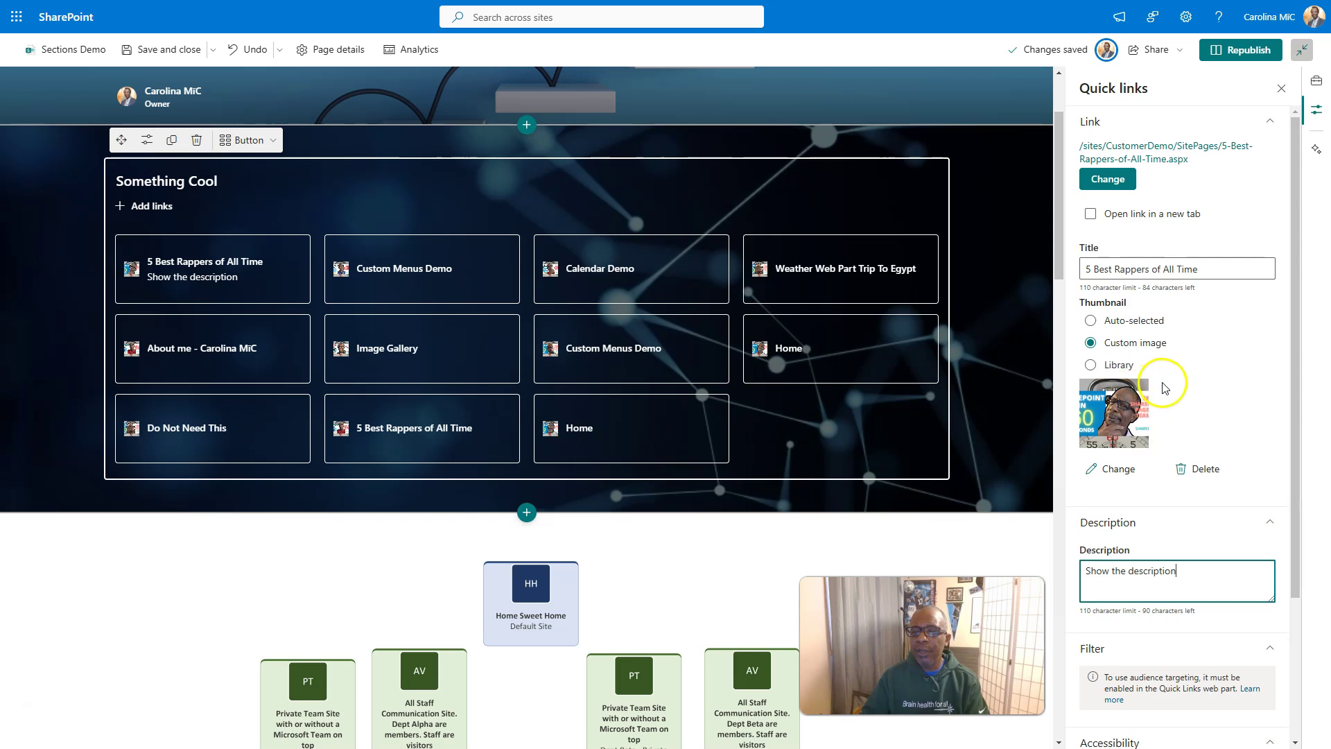
left_click(279, 216)
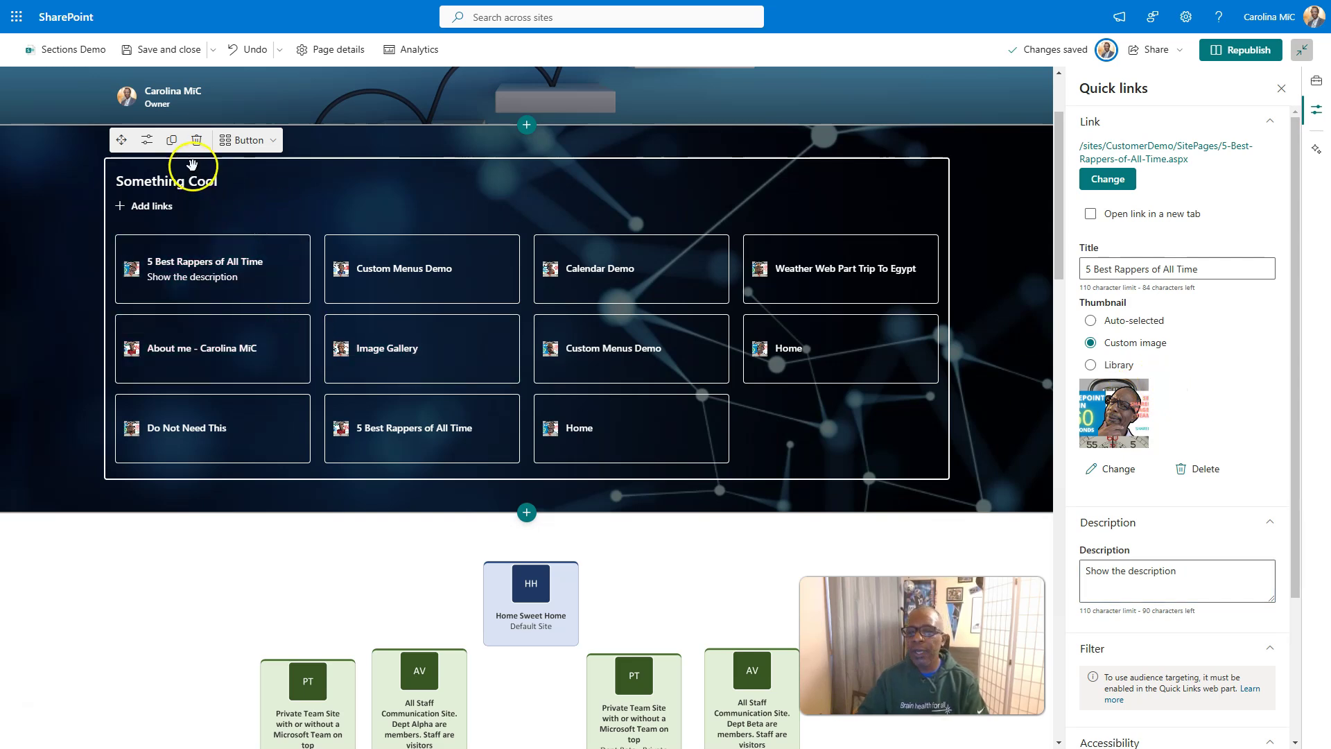
Keep descriptions shown and set link icons to Icon on top after trying other placements
left_click(148, 142)
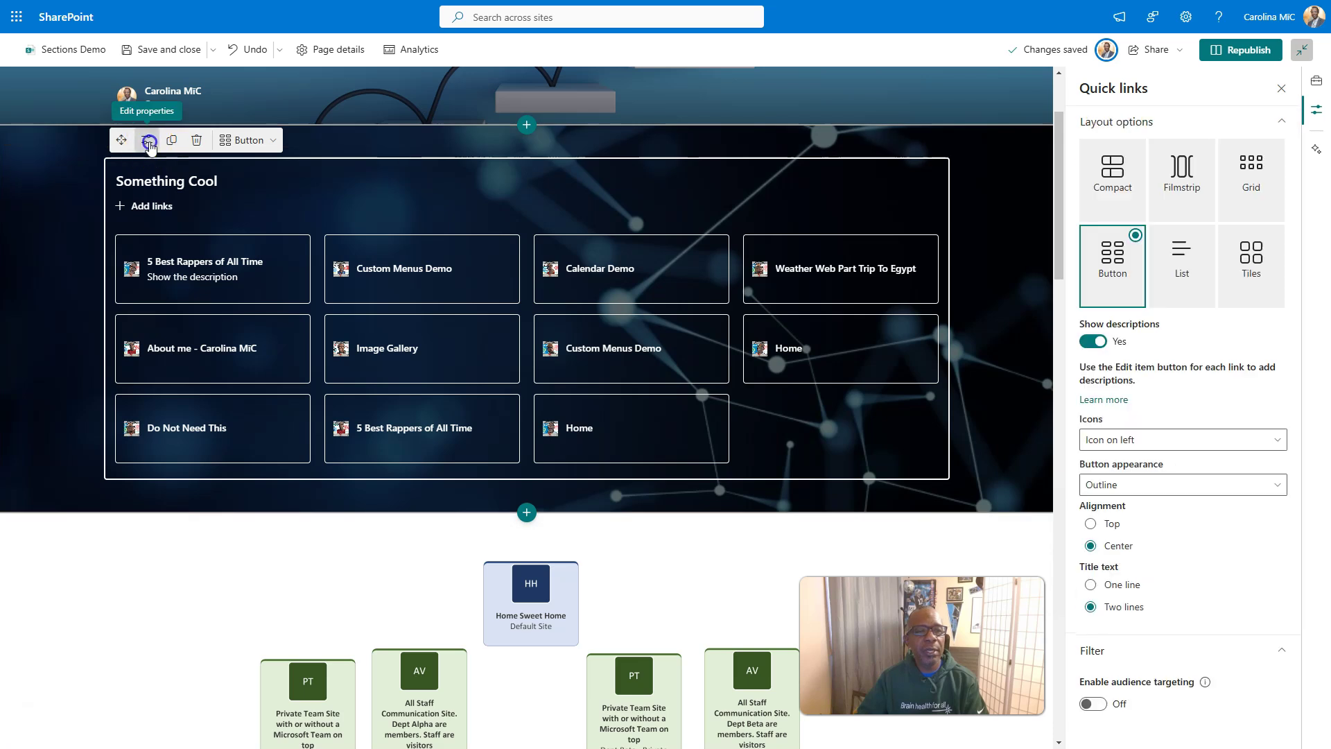
left_click(1101, 344)
left_click(1101, 344)
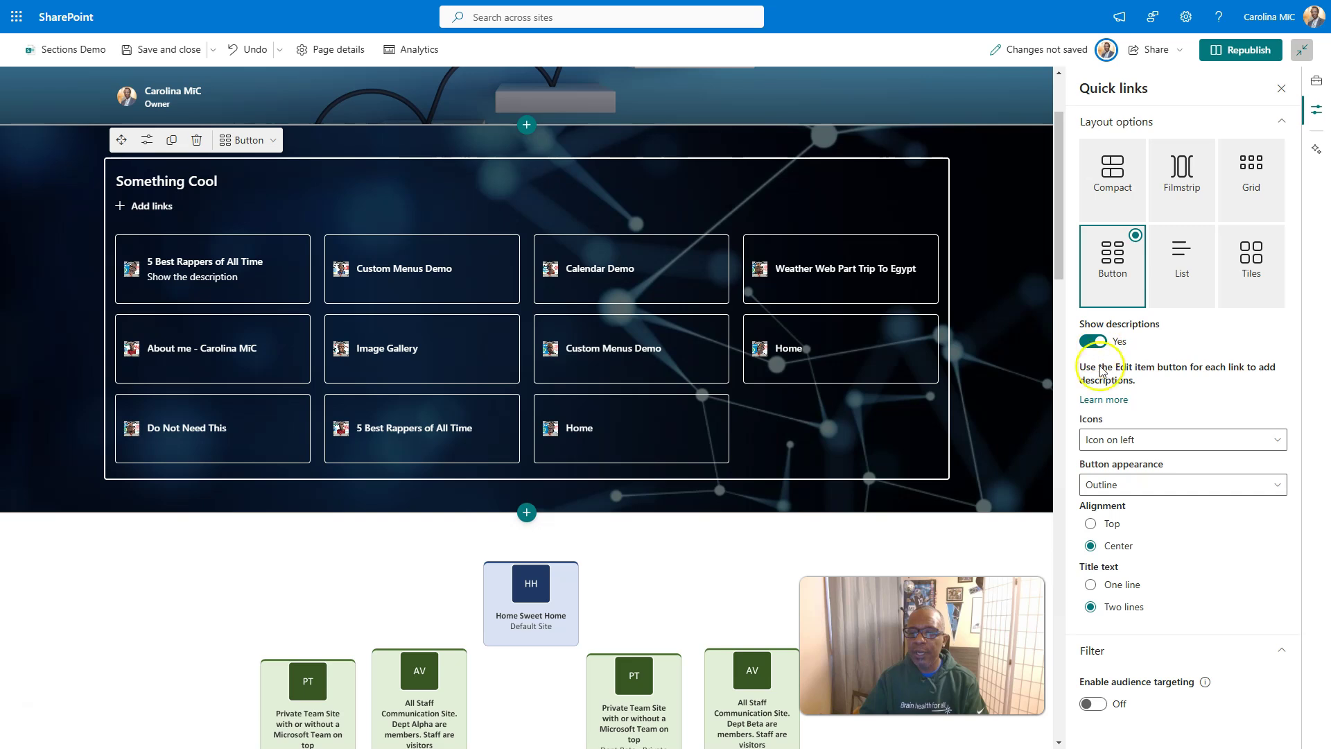
left_click(1183, 443)
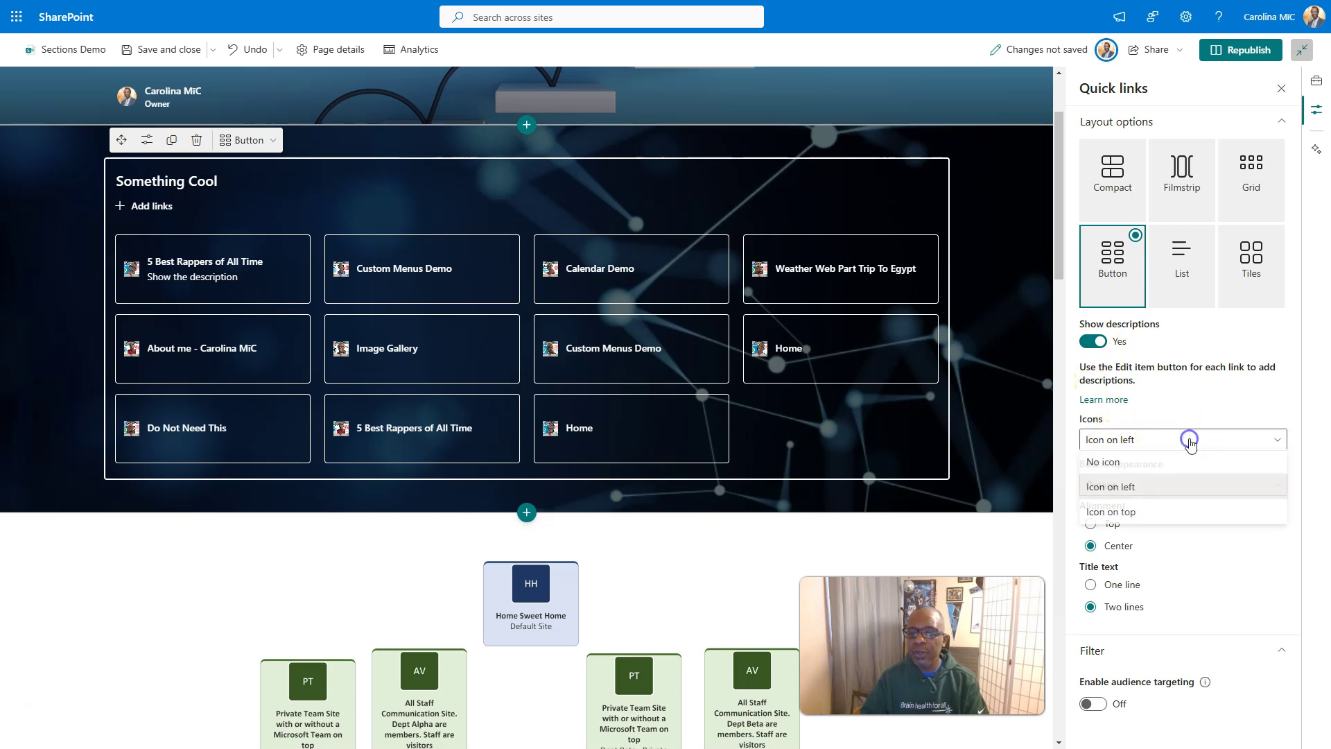
left_click(1114, 466)
left_click(1127, 441)
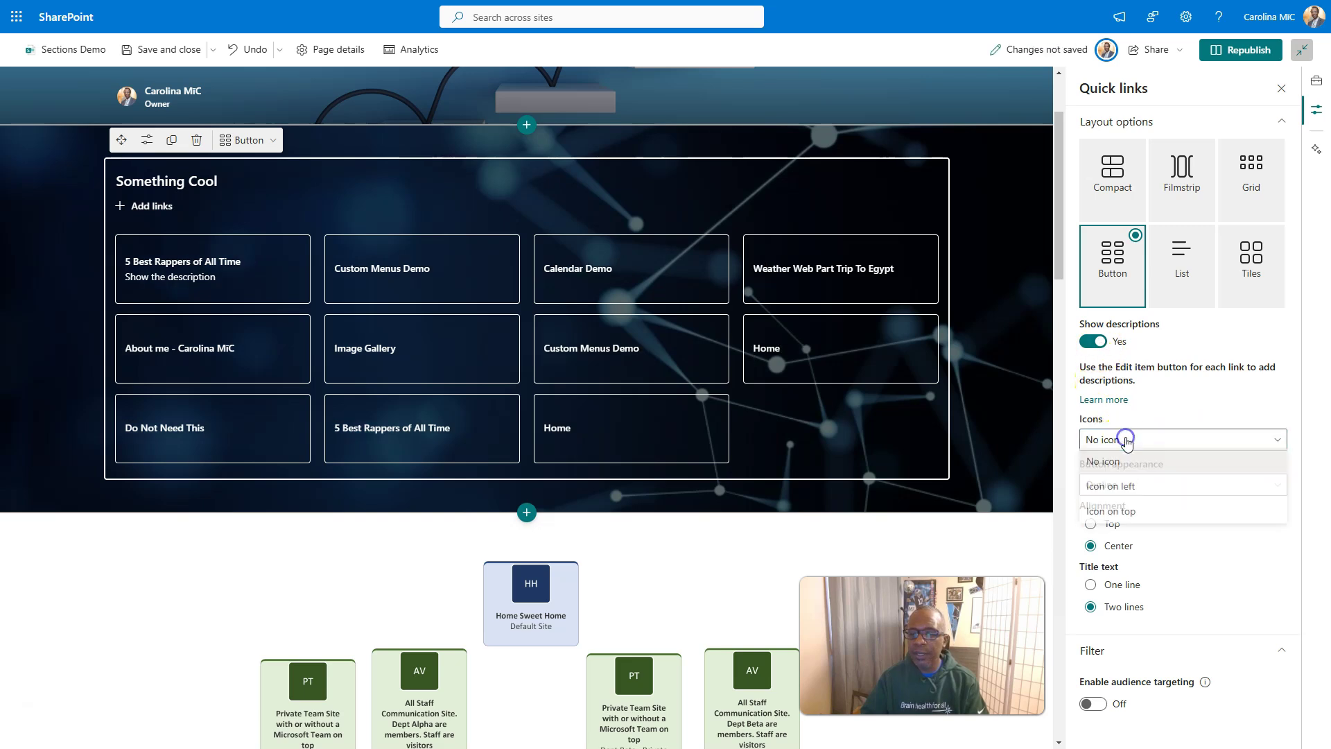
left_click(1119, 484)
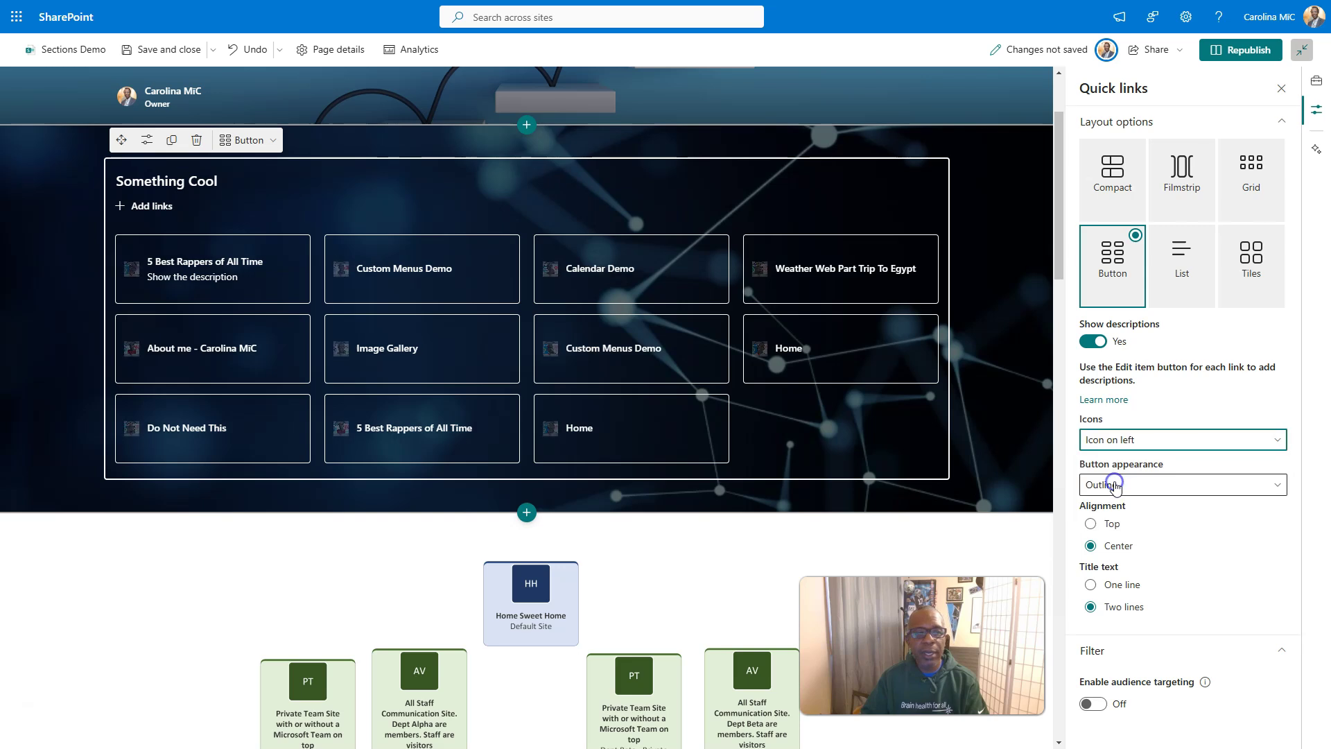
left_click(1117, 440)
left_click(1113, 506)
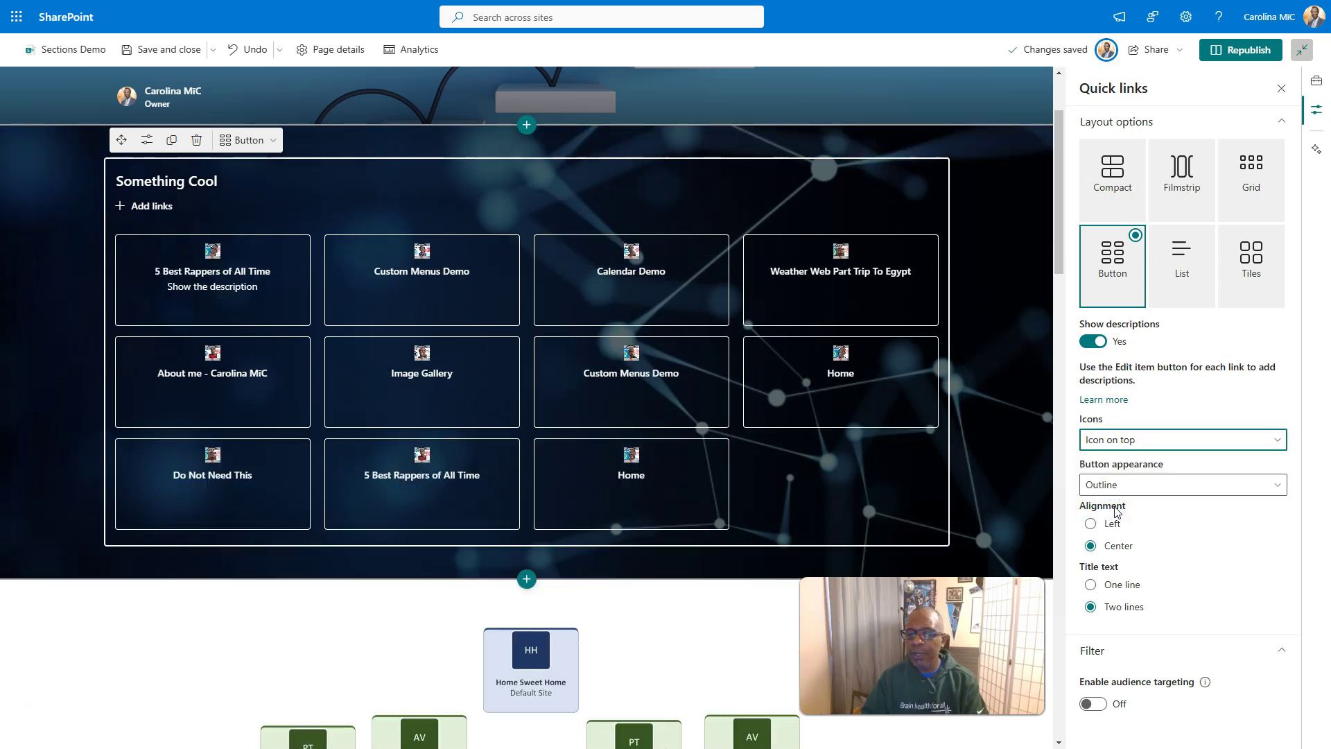
Keep Center alignment and two-line titles after trying left alignment and one-line titles
left_click(1093, 527)
left_click(1091, 545)
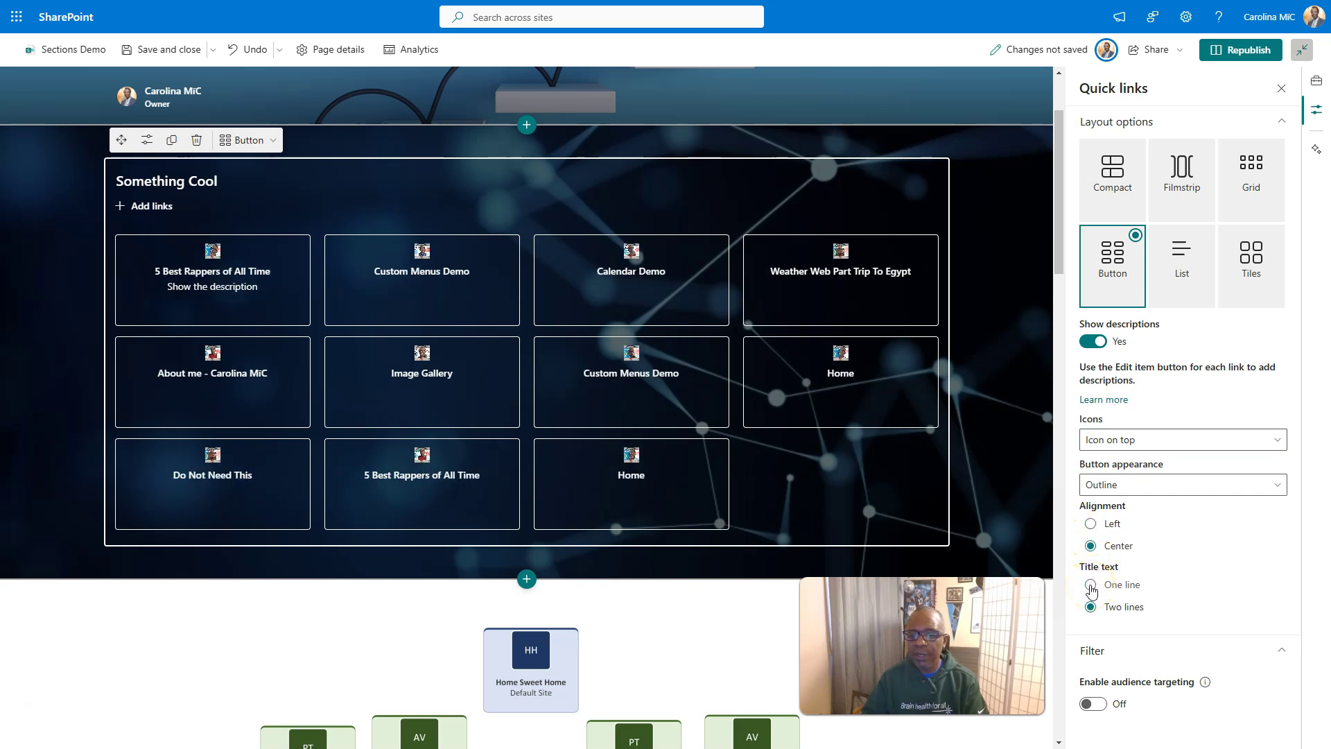
left_click(1091, 586)
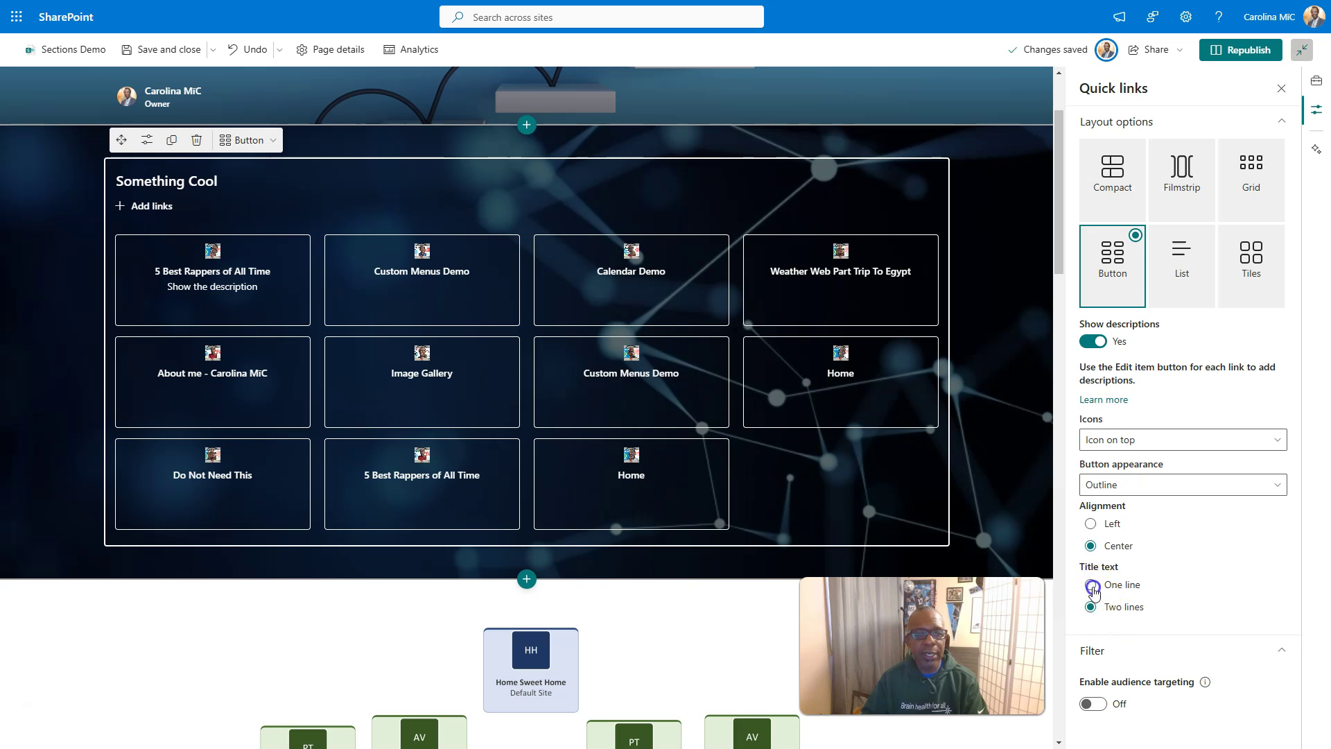
left_click(1091, 607)
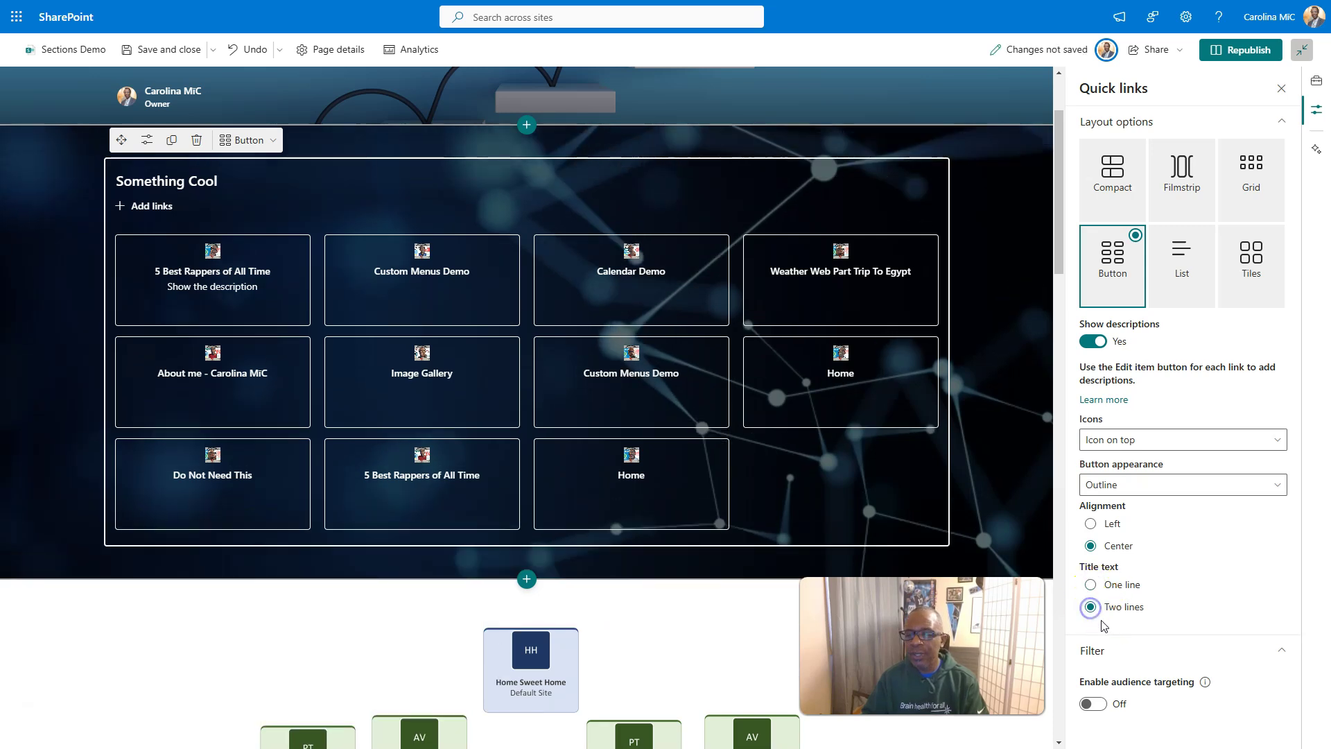
left_click(251, 139)
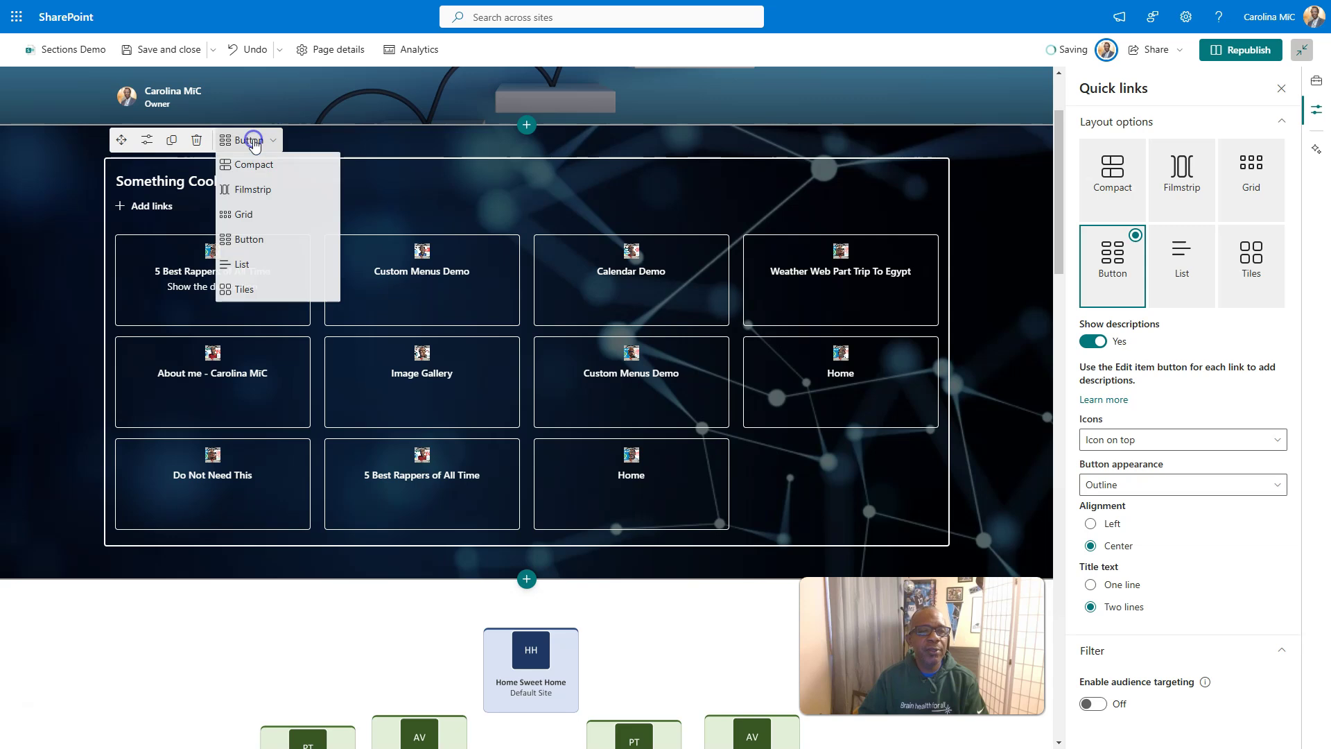
Switch Something Cool to the List layout with icons shown and descriptions hidden
left_click(242, 266)
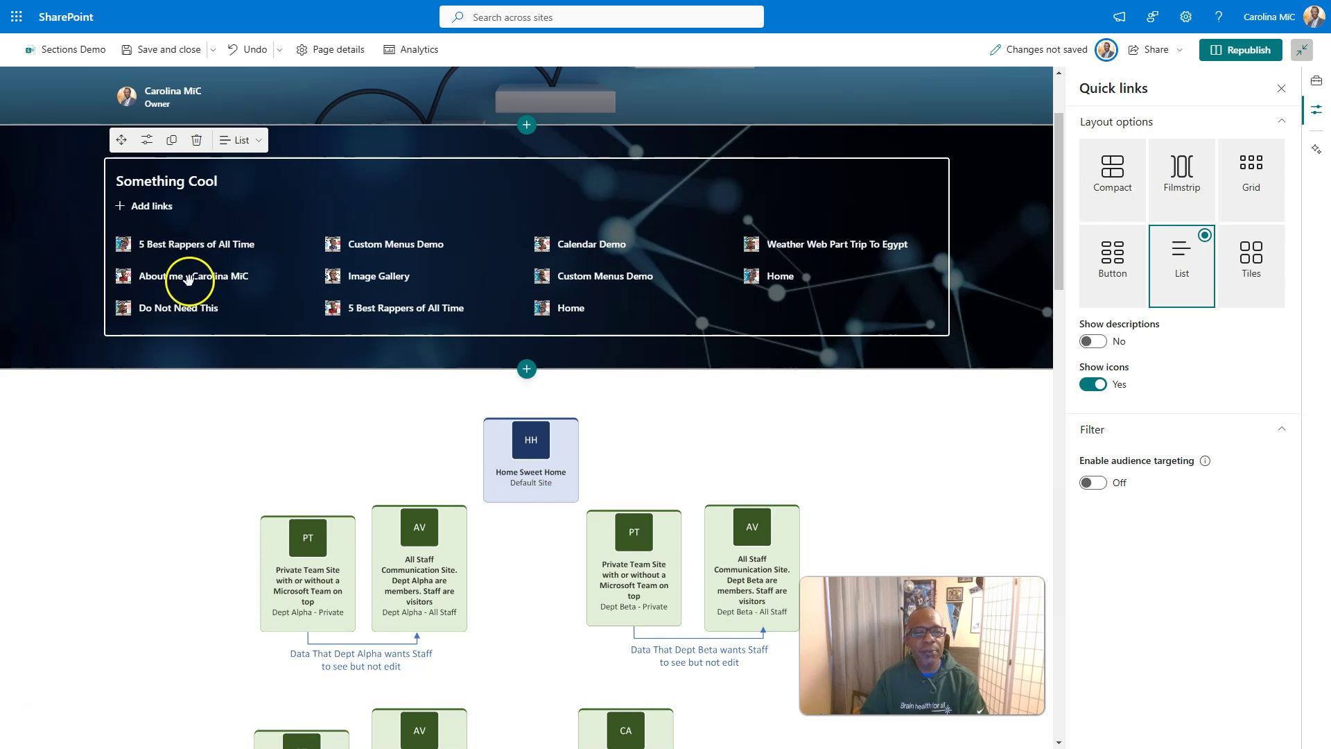
left_click(1086, 341)
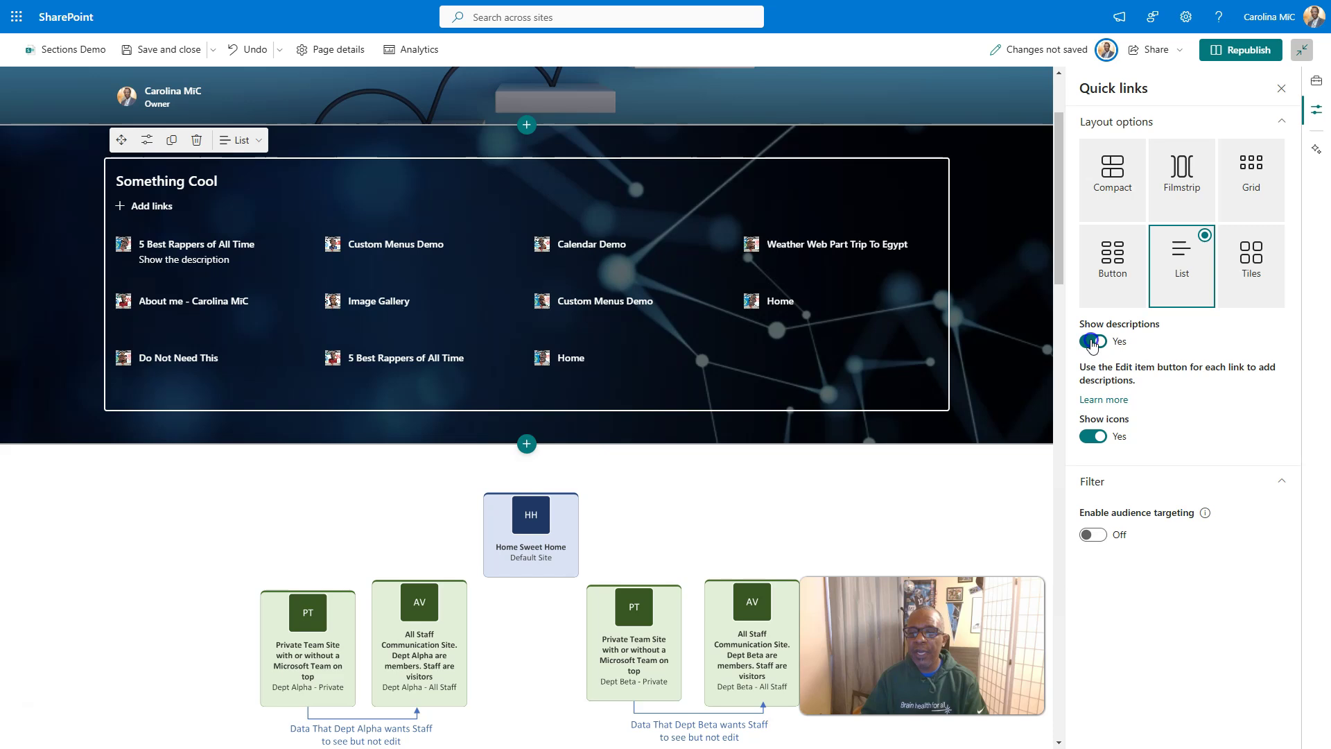
left_click(1092, 343)
left_click(1098, 386)
left_click(1100, 388)
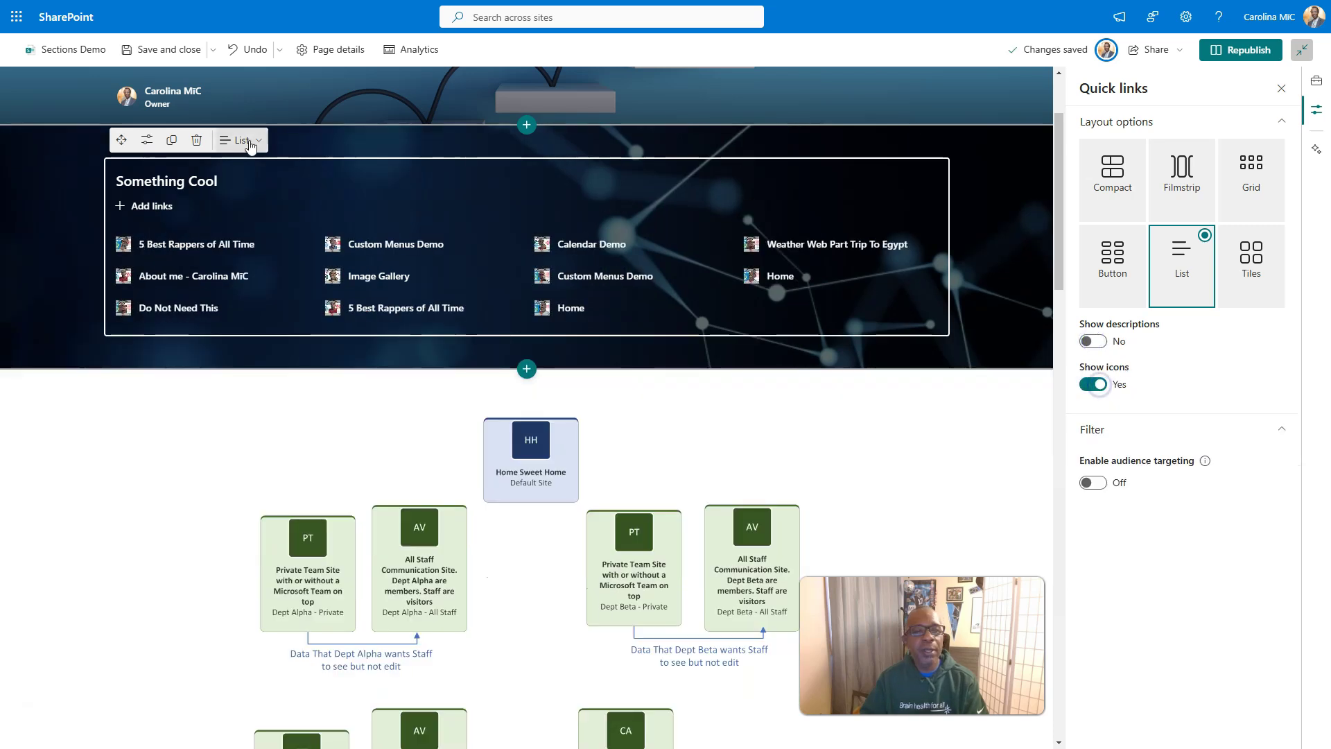
left_click(239, 140)
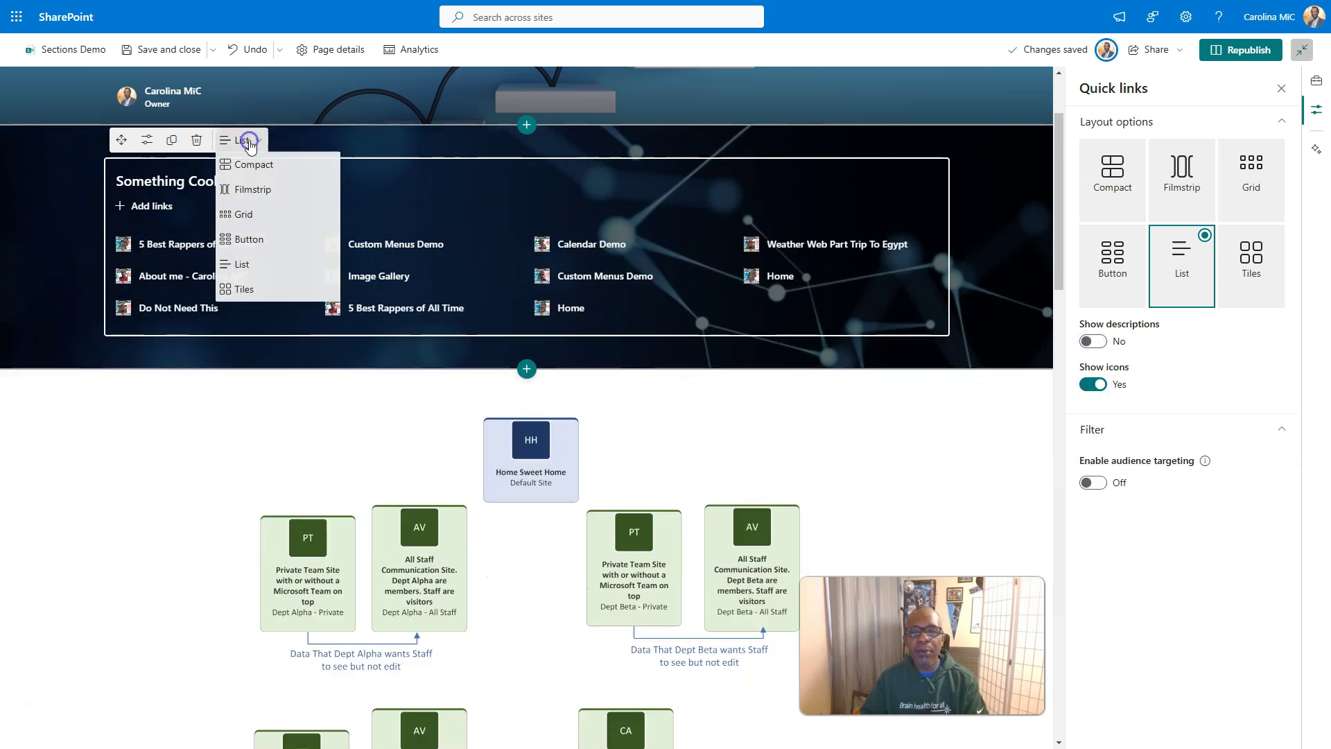
Switch to Tiles and step the icon size from Small up to Fill space
left_click(246, 291)
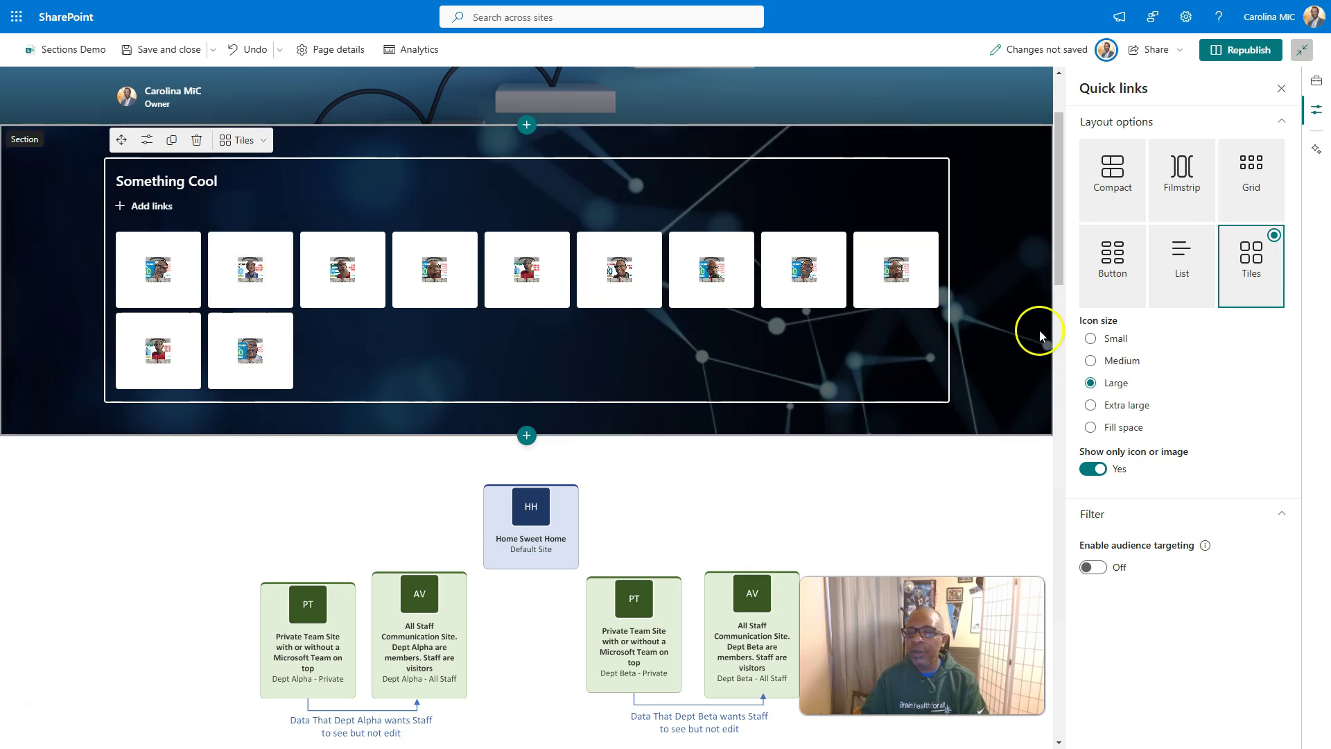
left_click(1089, 339)
left_click(1090, 360)
left_click(1090, 384)
left_click(1091, 405)
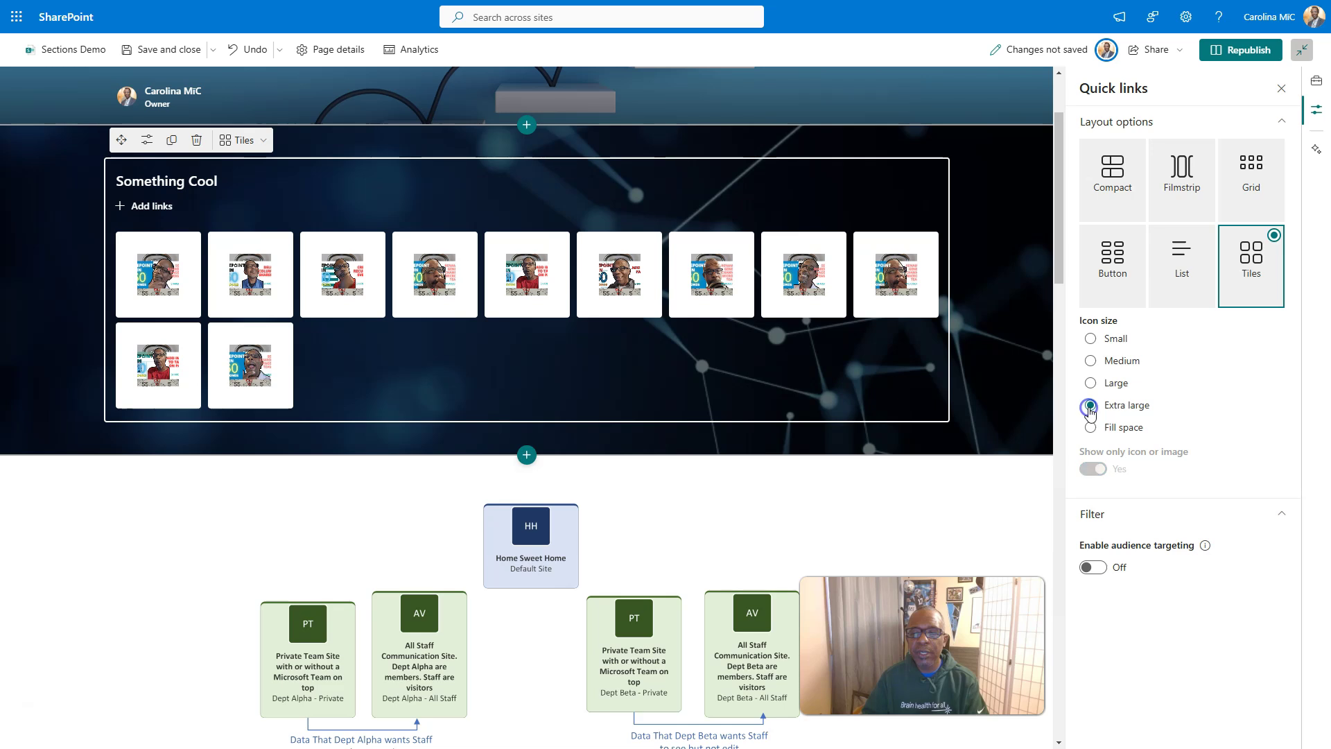
left_click(1091, 429)
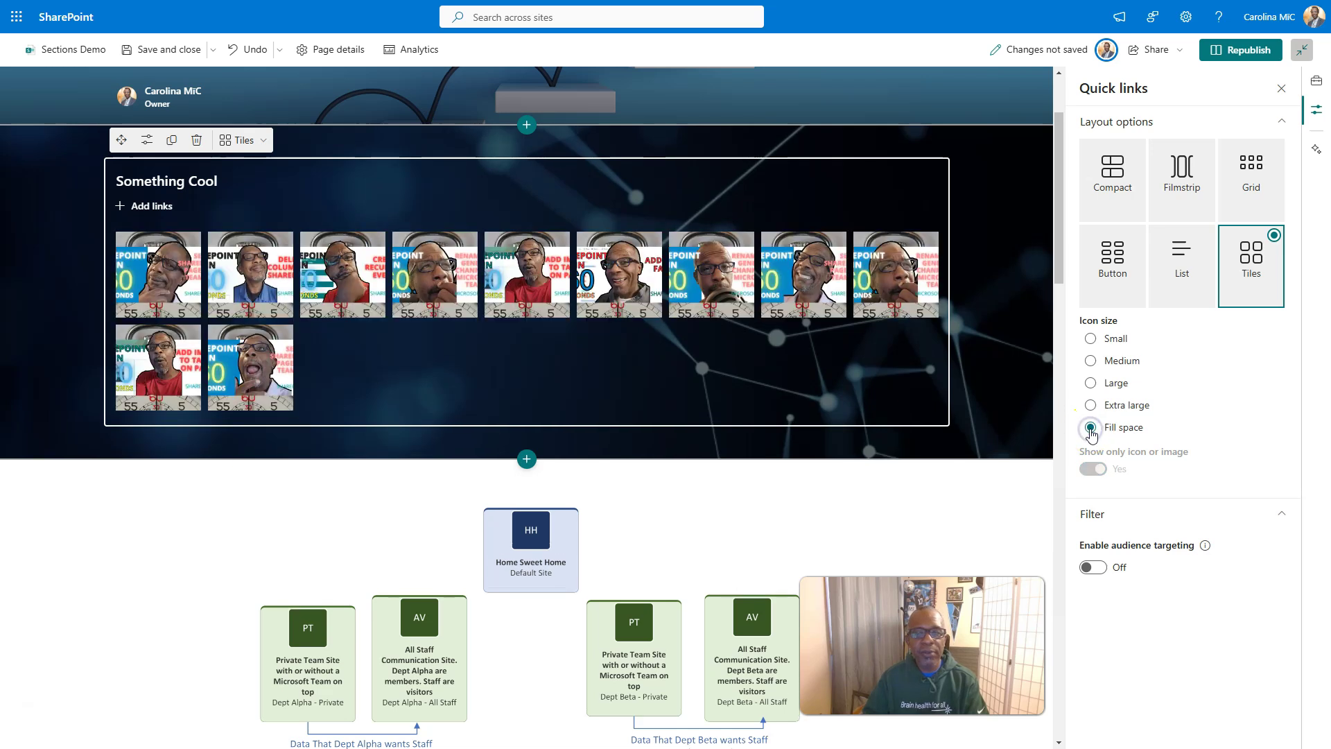
Retry icon sizes and the Show only icon or image toggle, ending on Fill space
left_click(1090, 339)
left_click(1091, 360)
left_click(1092, 383)
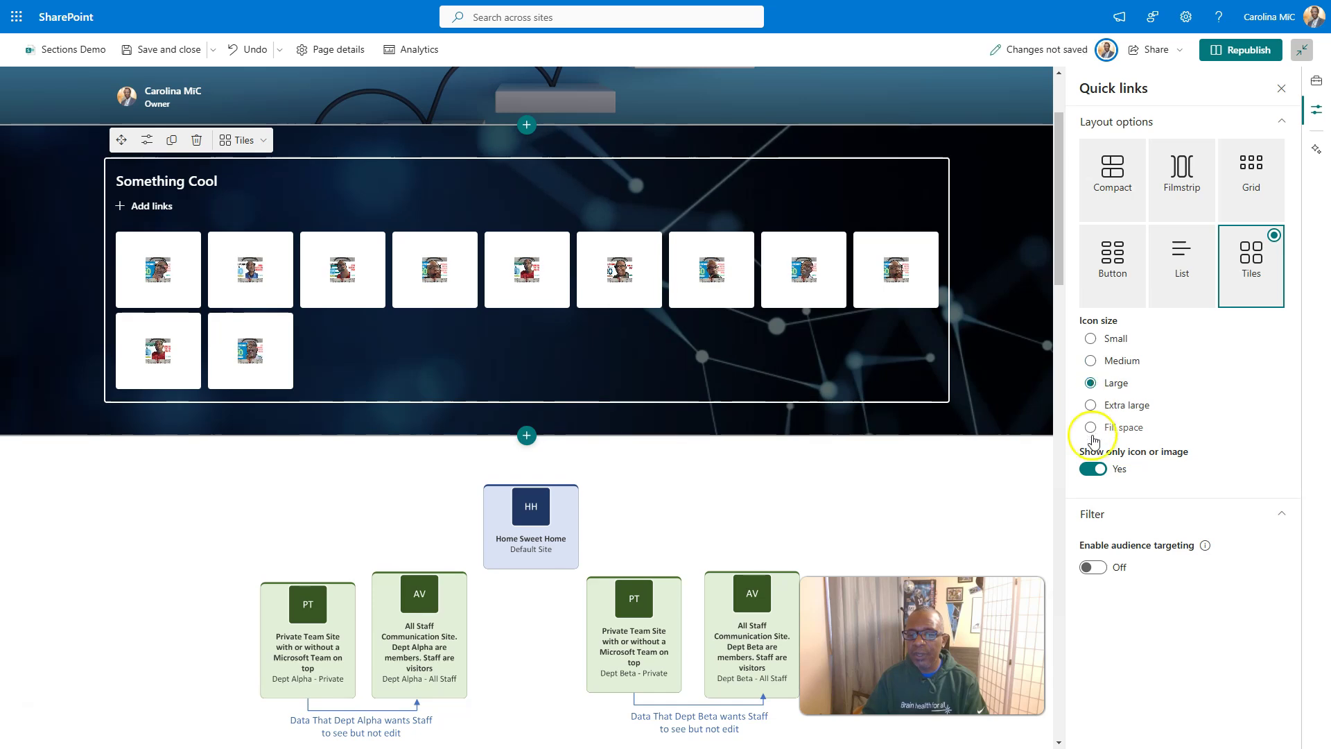
left_click(1098, 471)
left_click(1098, 471)
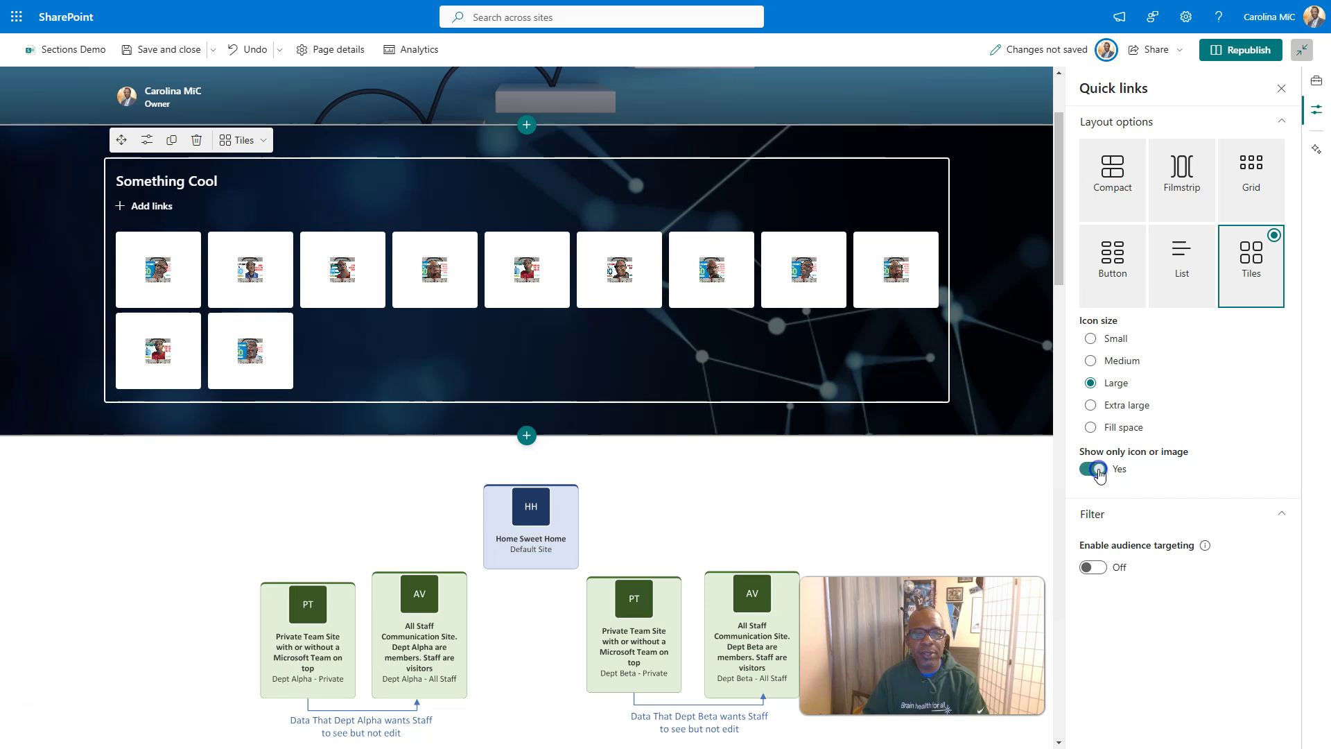
left_click(1098, 471)
left_click(1090, 406)
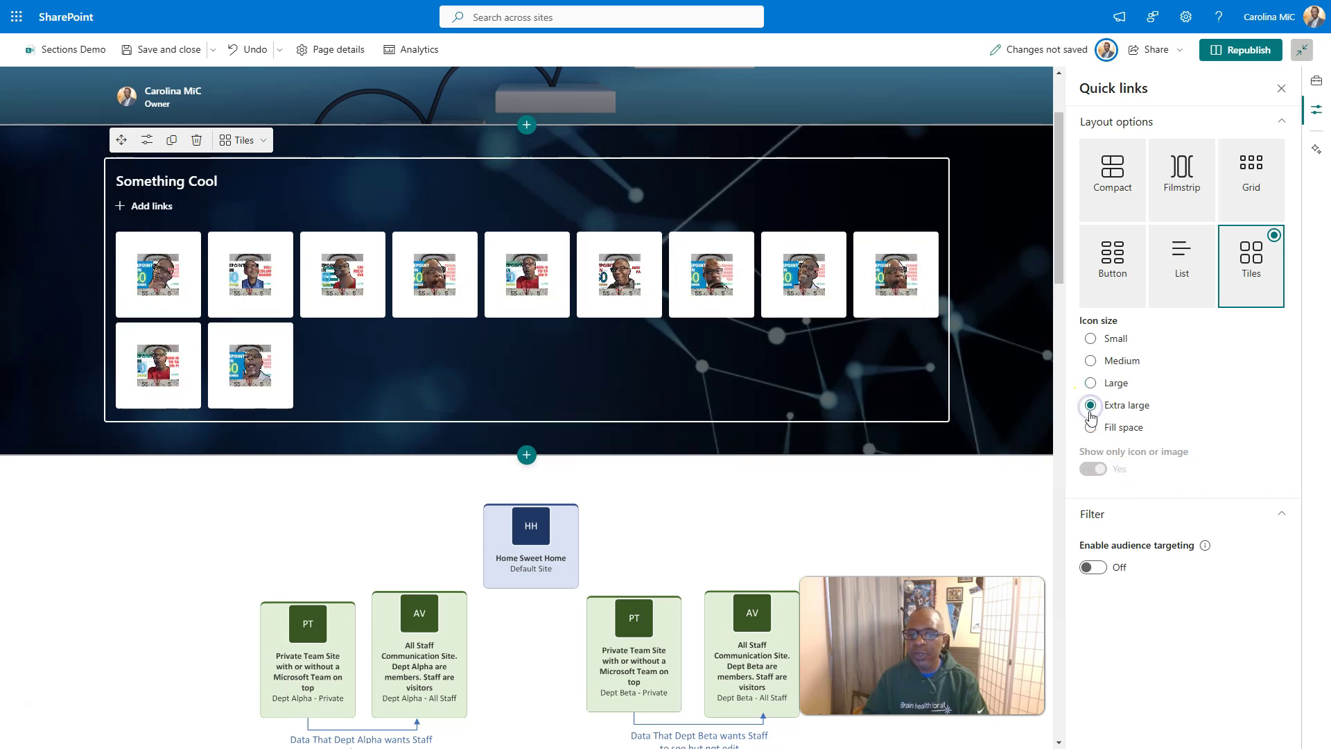
left_click(1091, 427)
left_click(1102, 470)
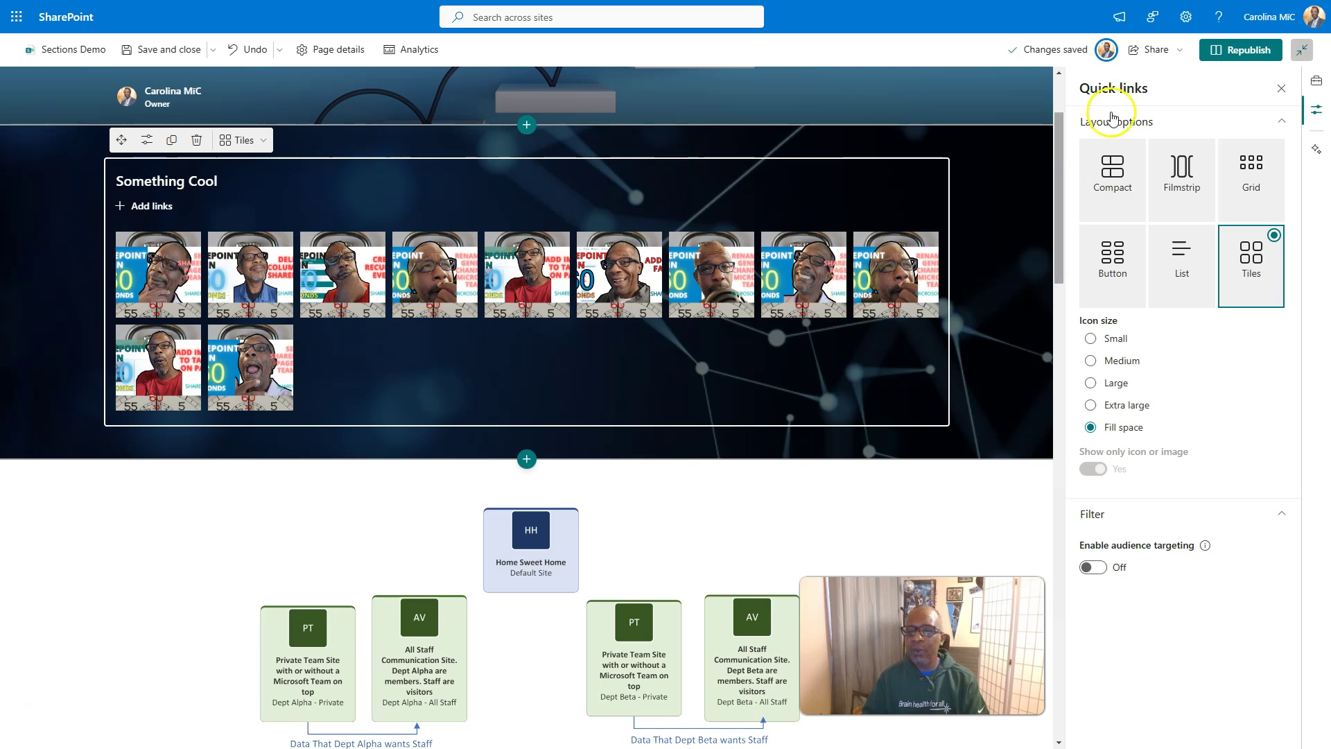
Republish the Sections Demo page
left_click(1234, 46)
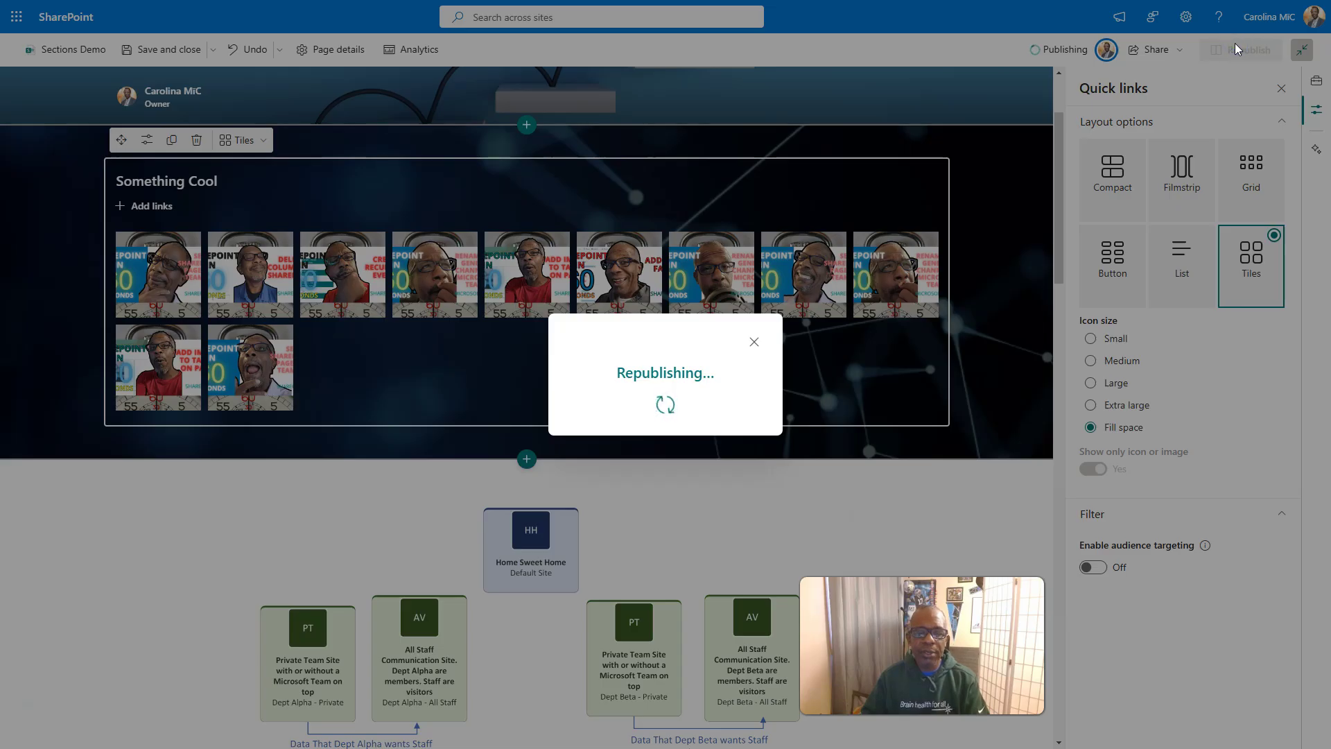